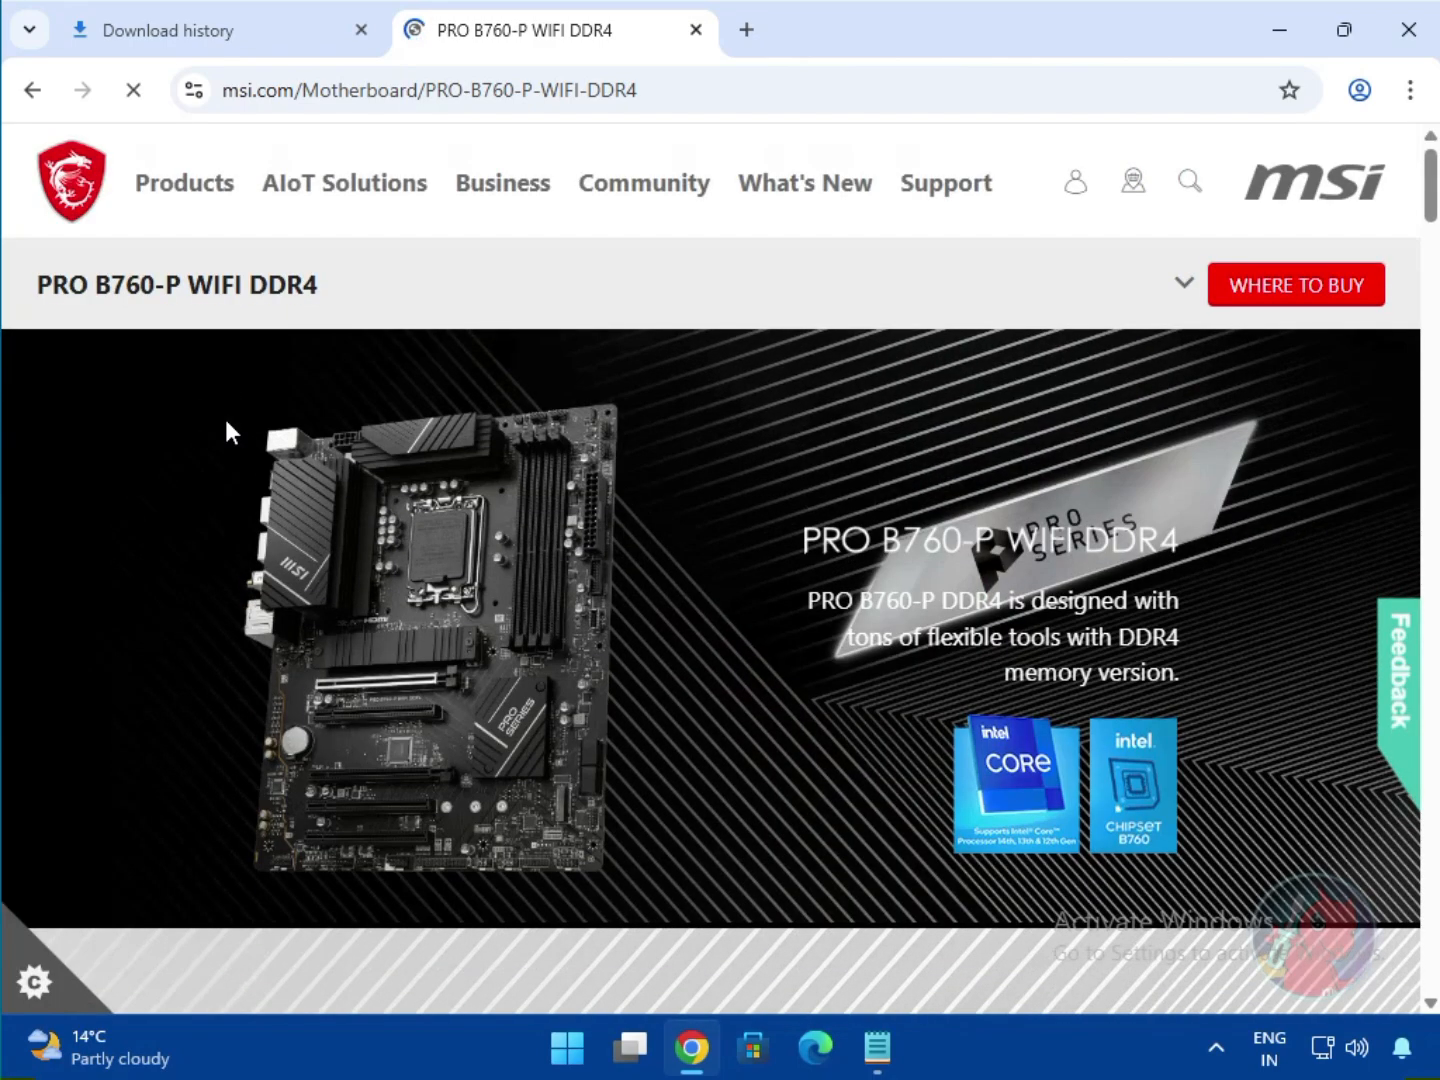
- Go to the board's support page and list Drivers & Downloads of type Driver for Win11 64
left_click(1185, 293)
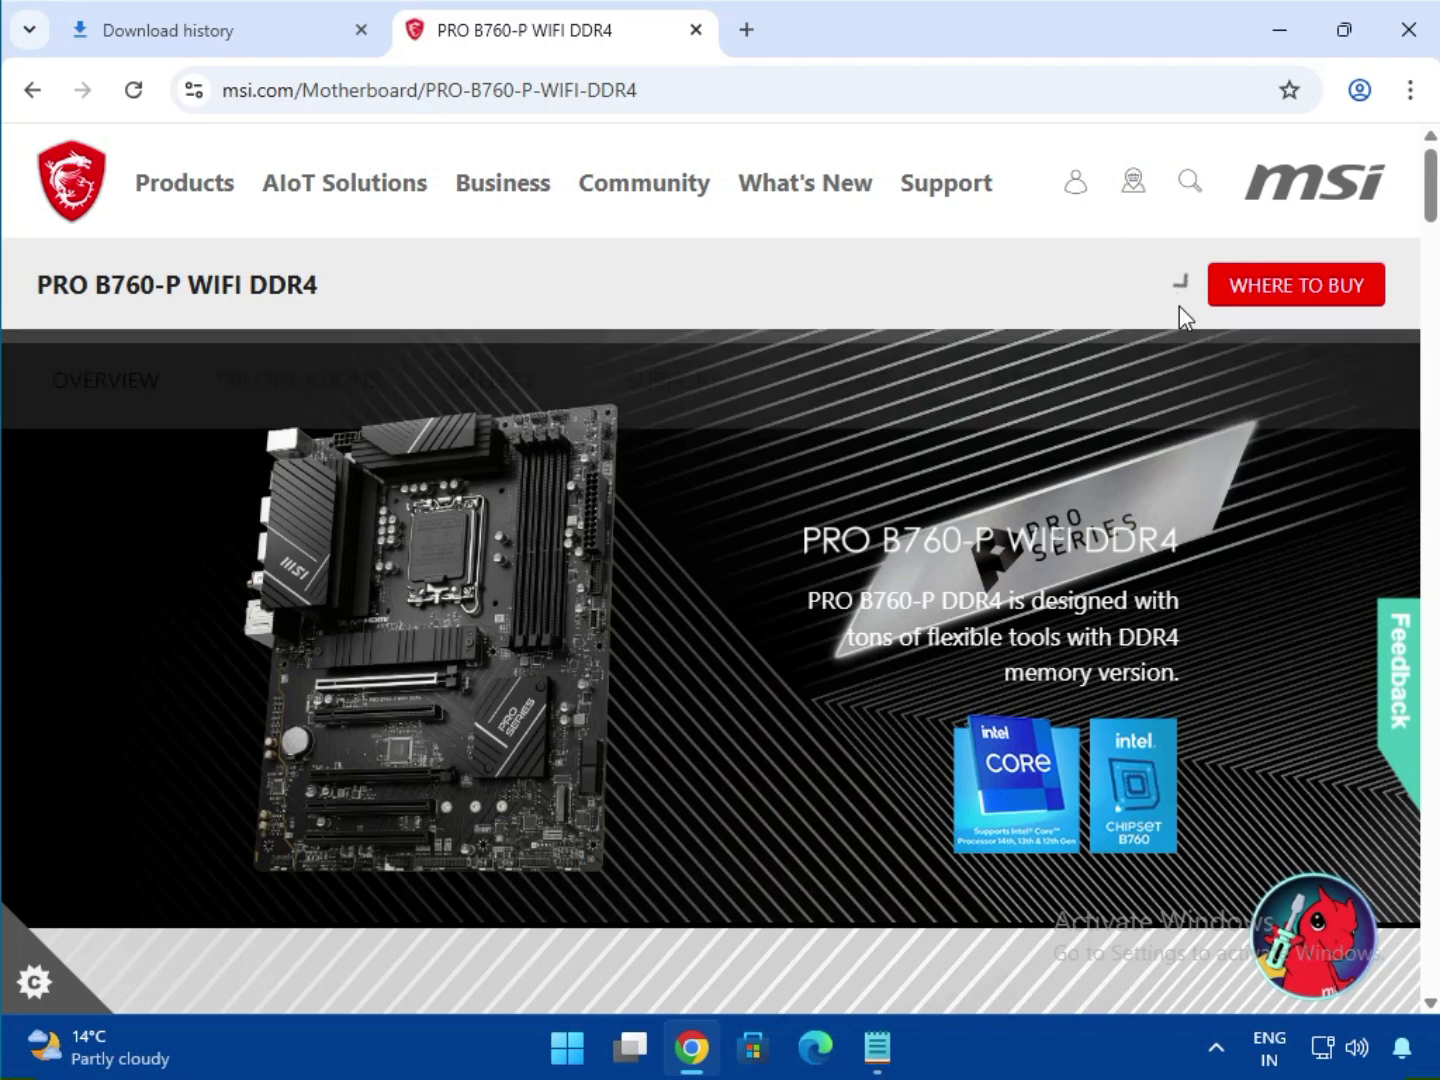
left_click(658, 398)
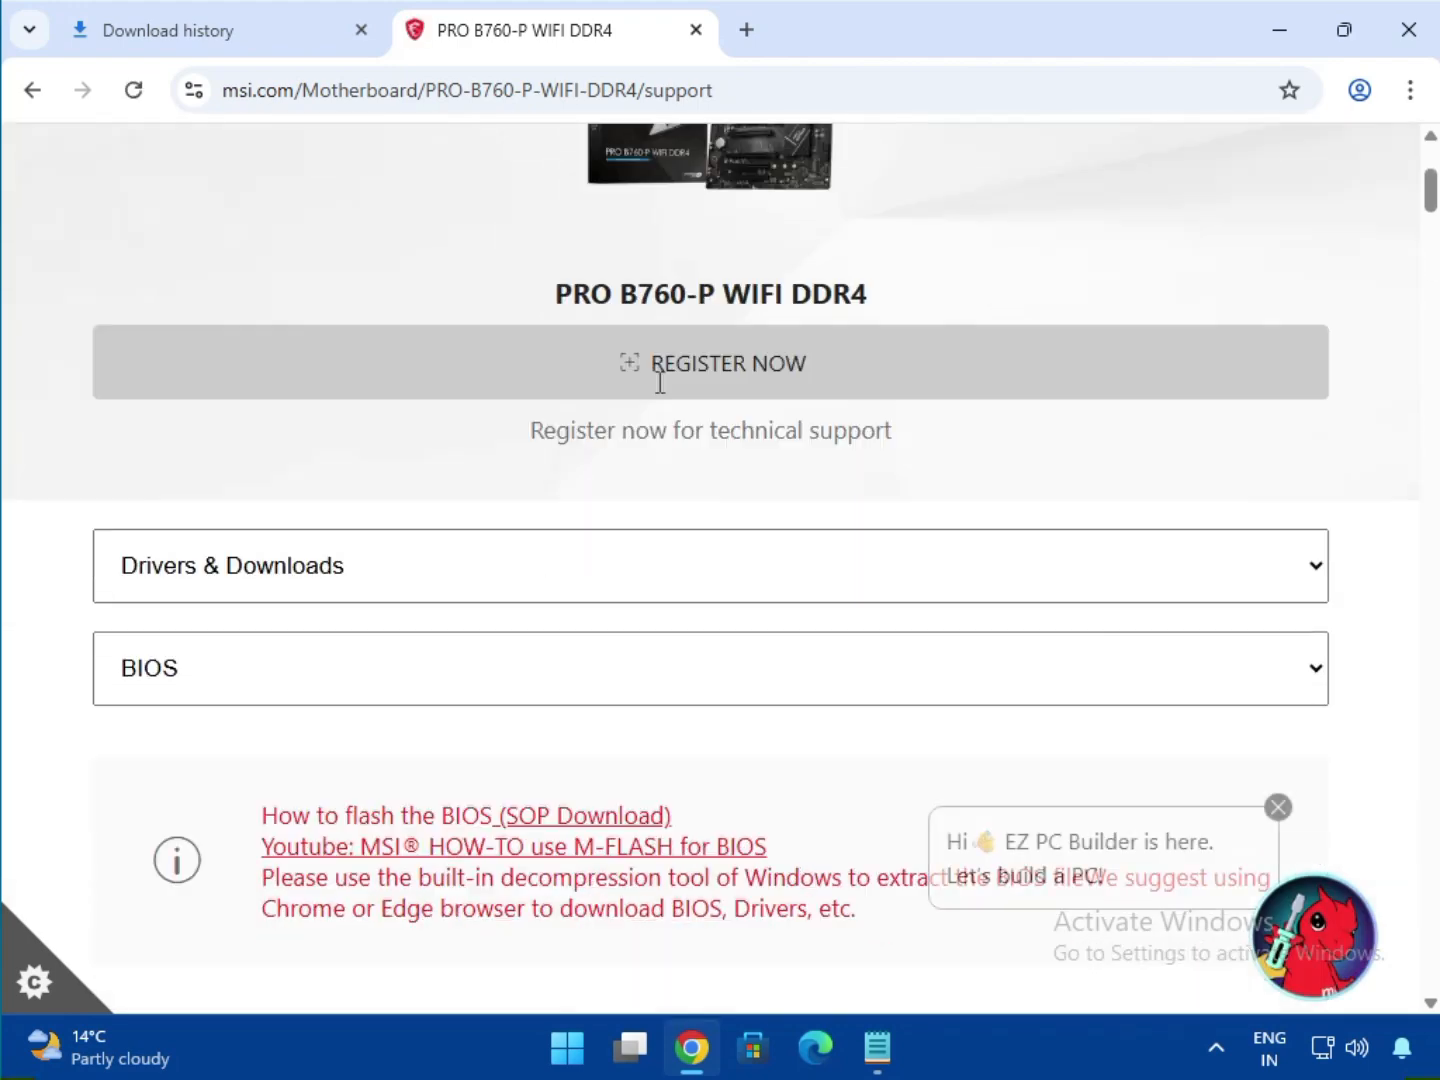
scroll(691, 569, "down", 4)
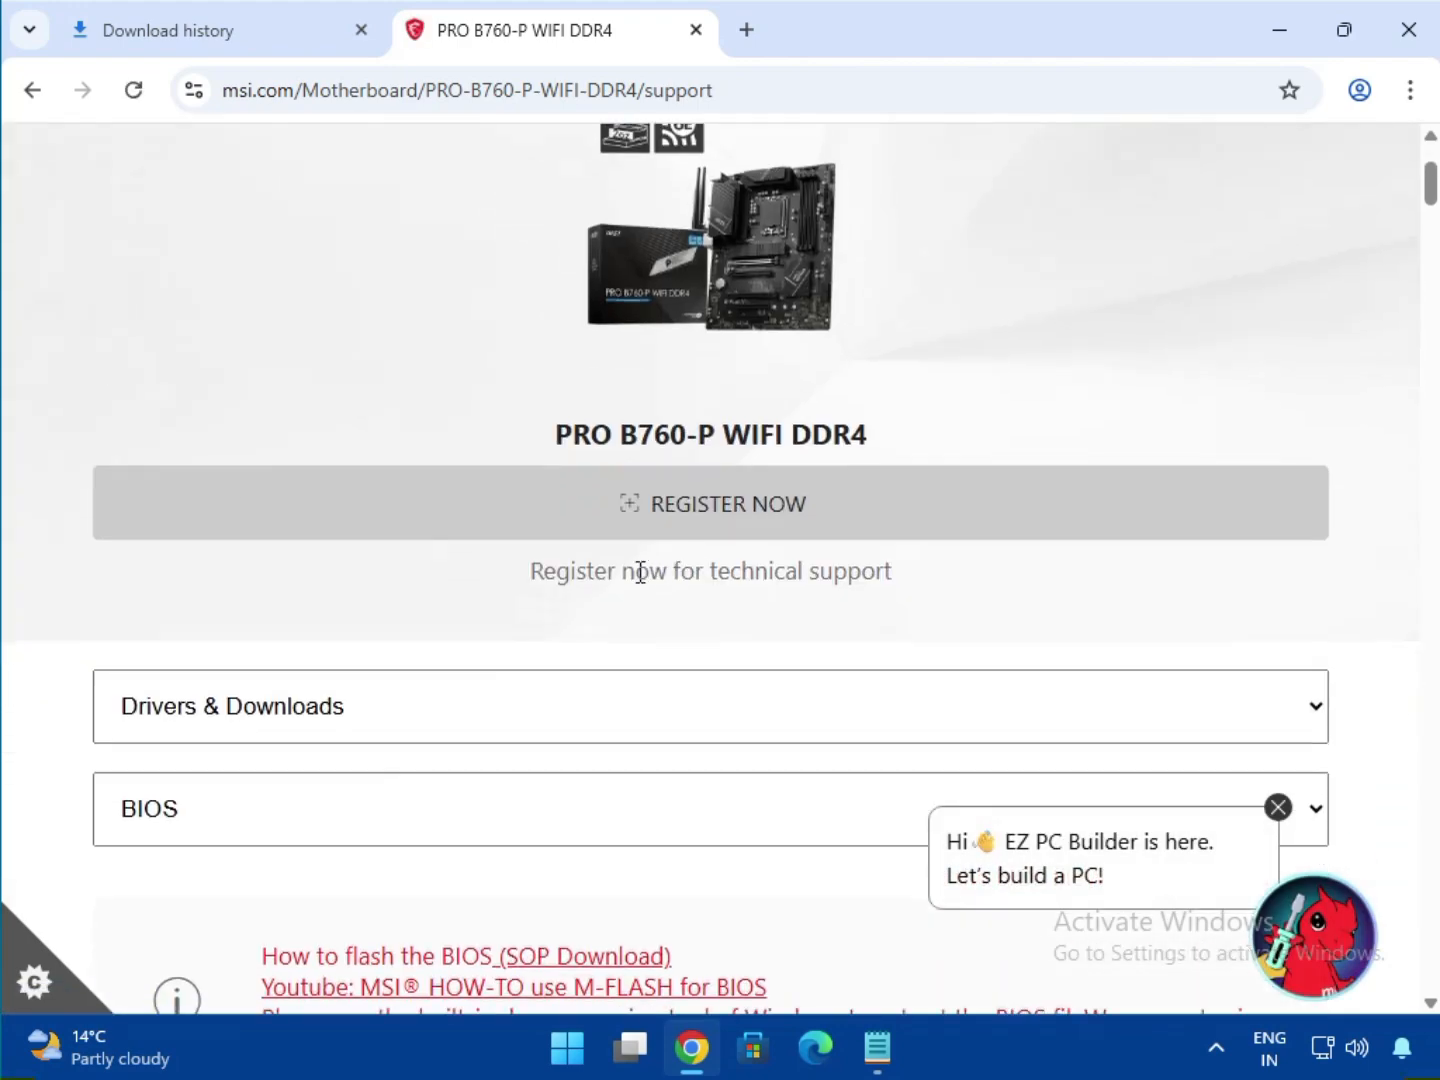
left_click(260, 430)
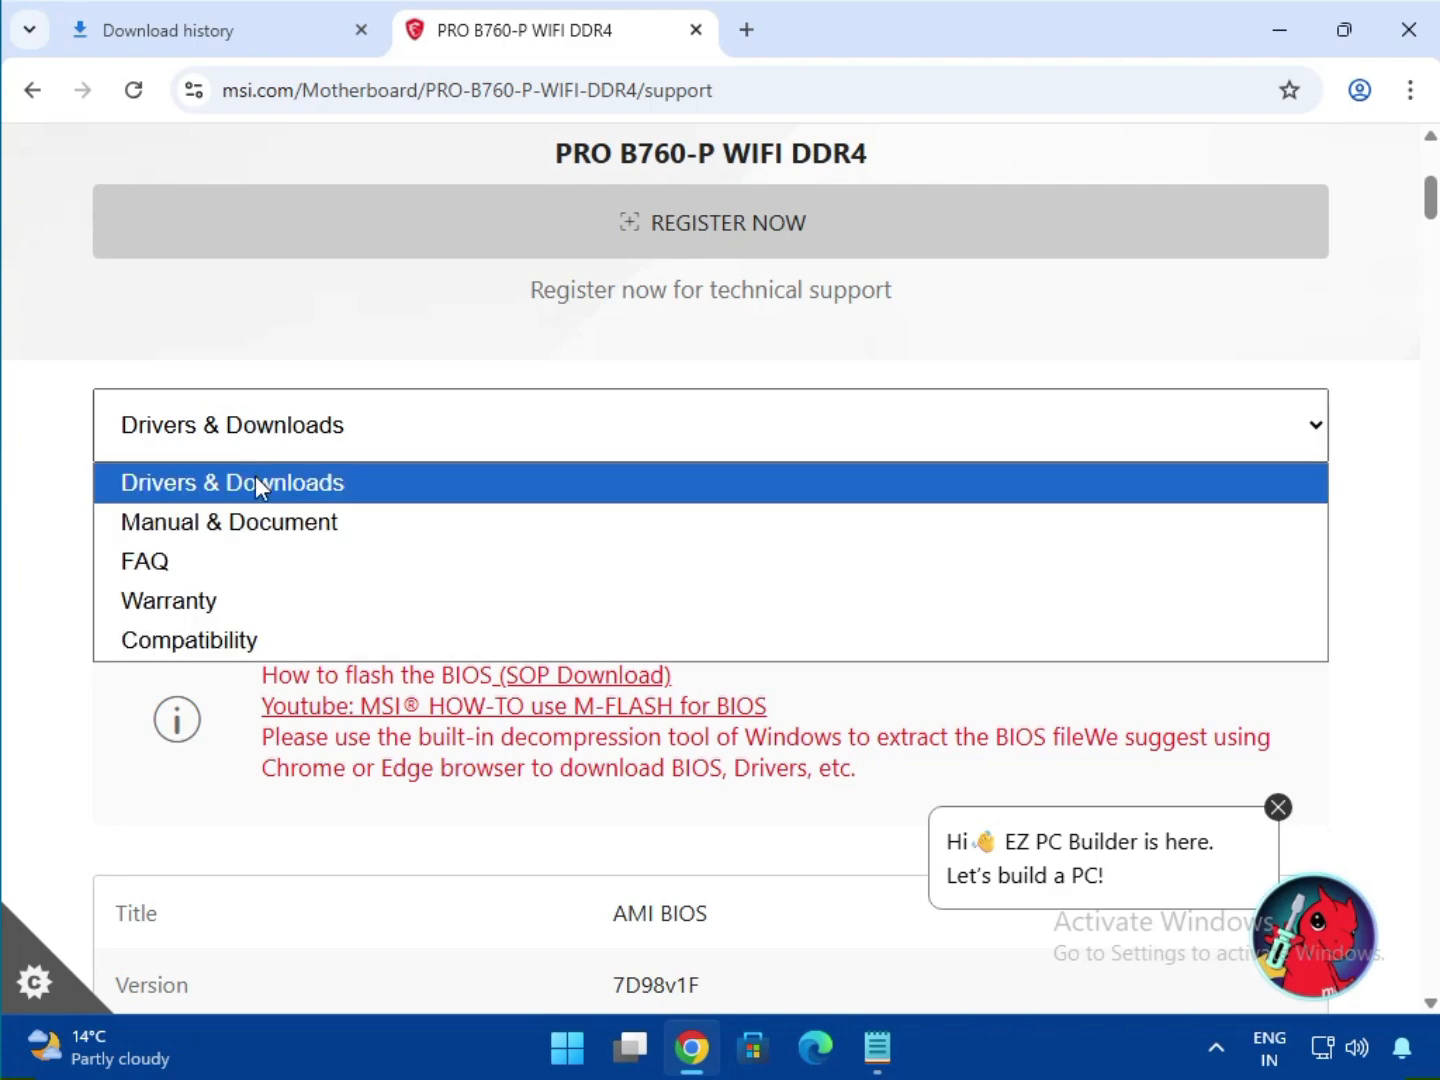
left_click(256, 482)
left_click(255, 537)
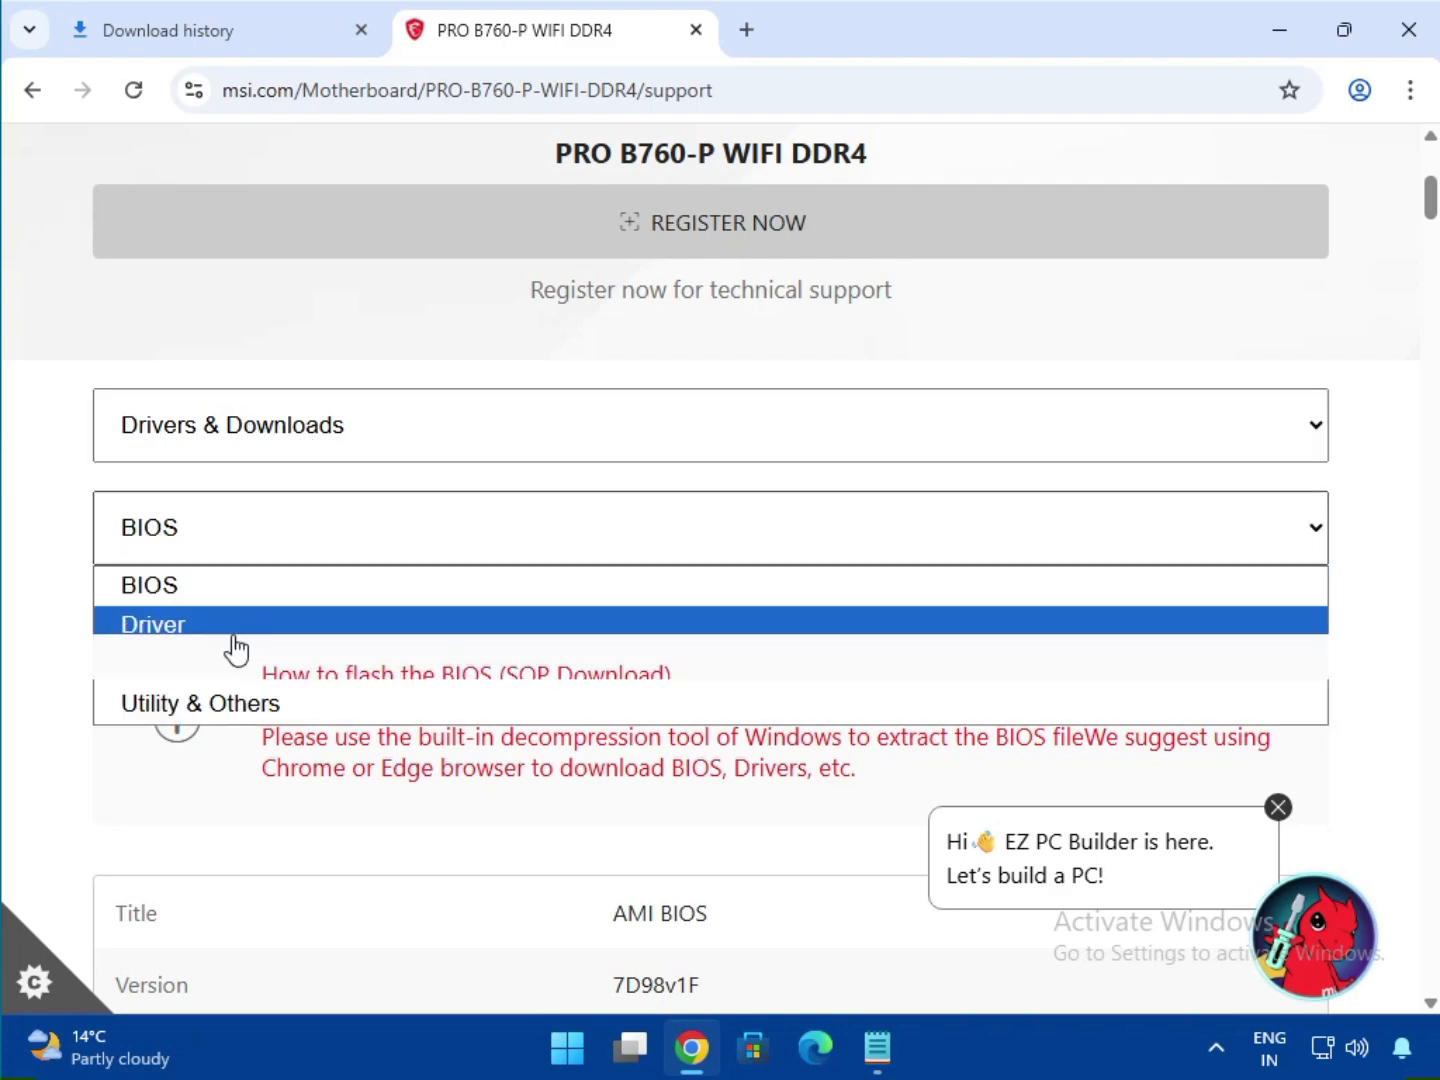
left_click(234, 627)
scroll(364, 501, "down", 4)
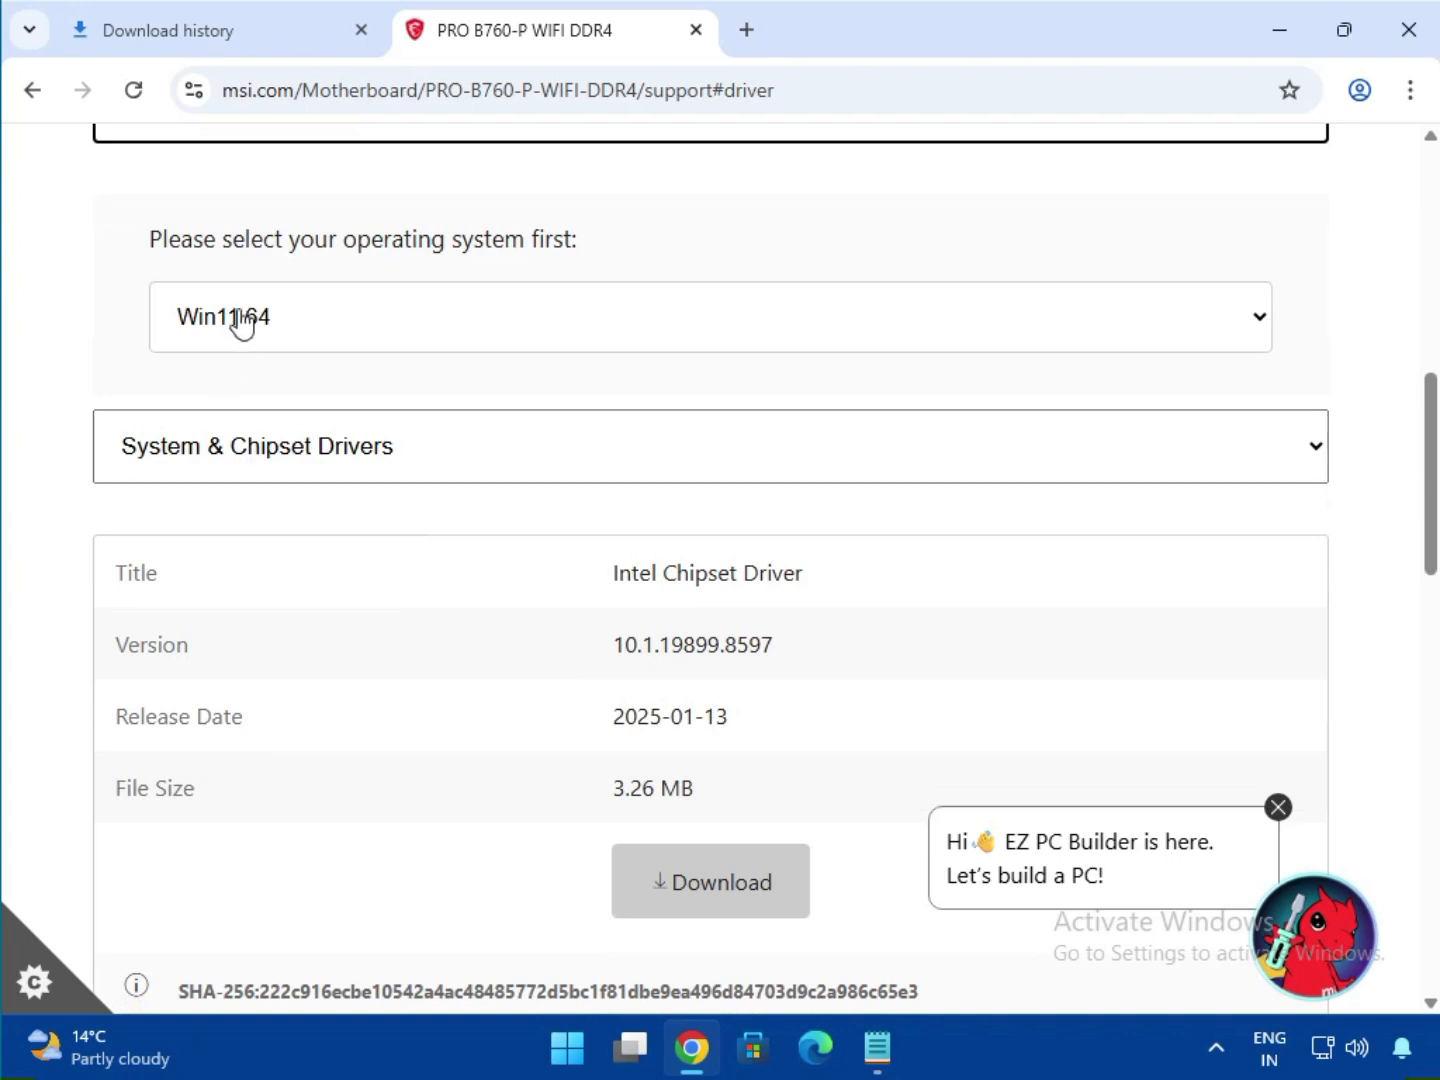
- With Win11 64 and System & Chipset Drivers selected, download the Intel Chipset Driver
left_click(239, 319)
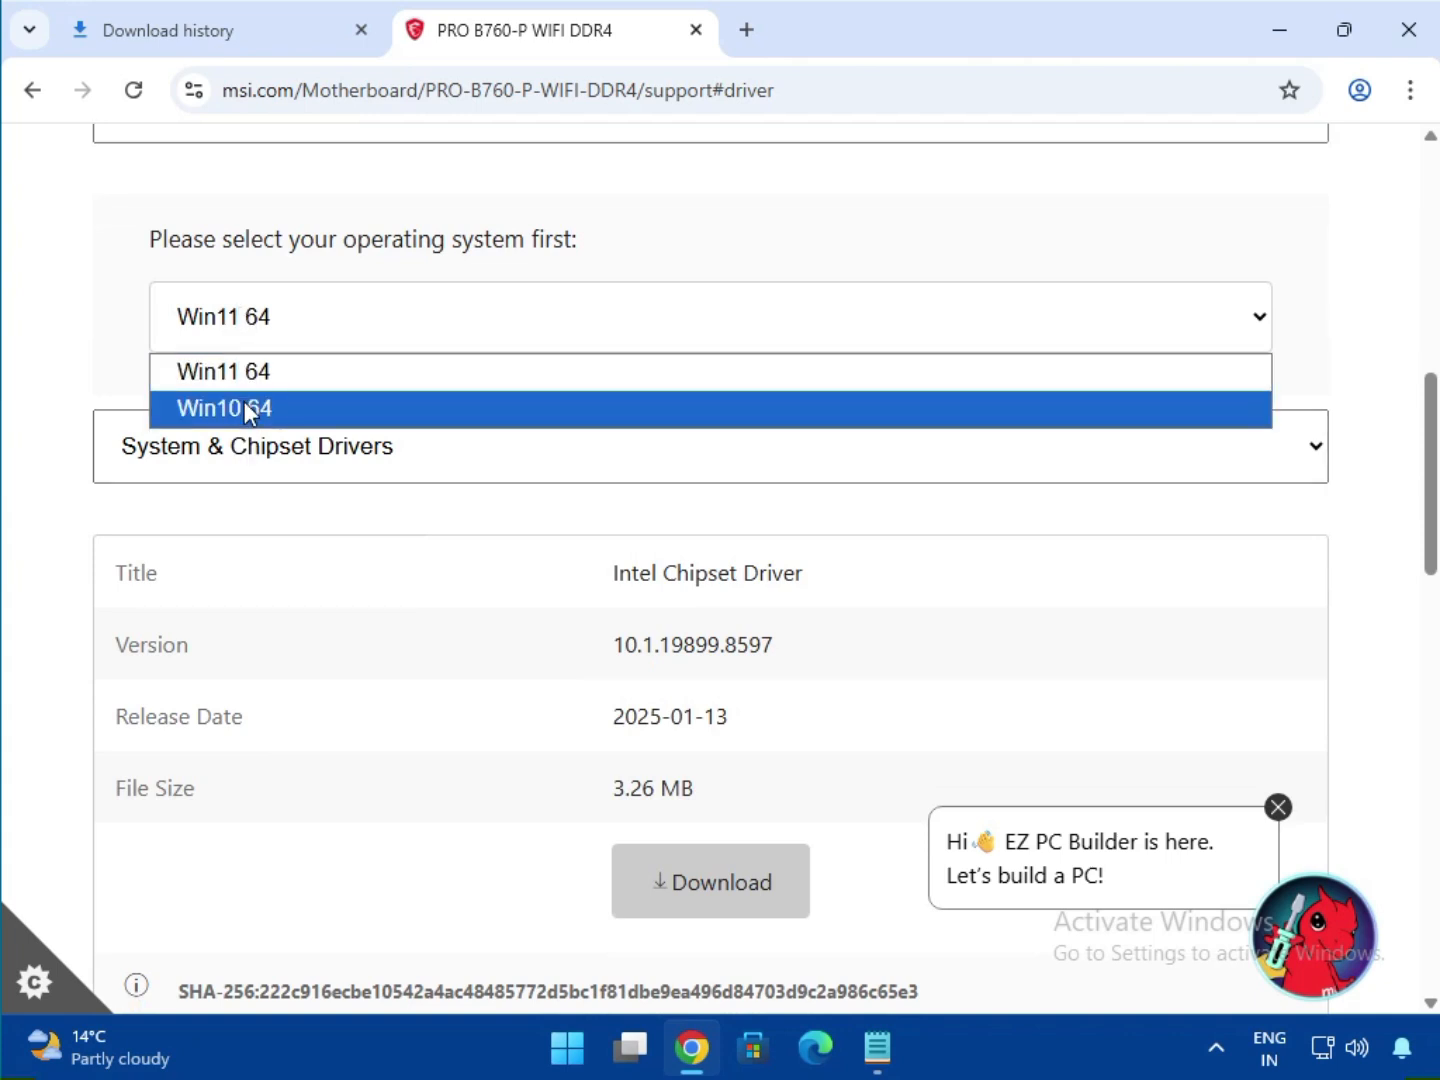
left_click(337, 375)
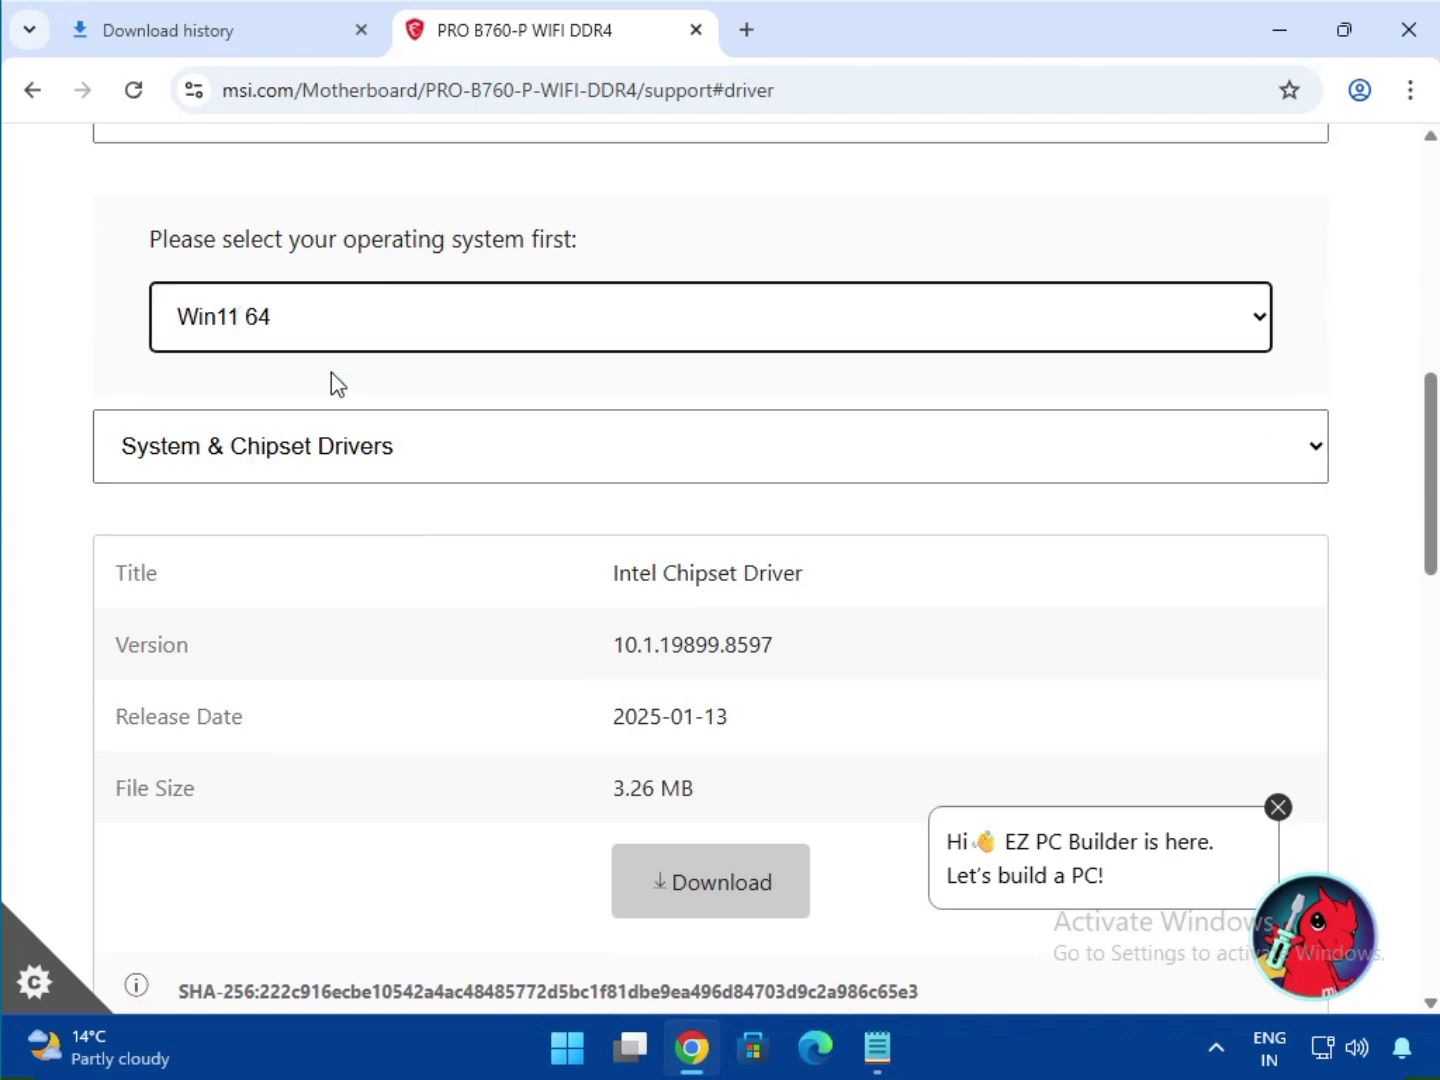
left_click(345, 448)
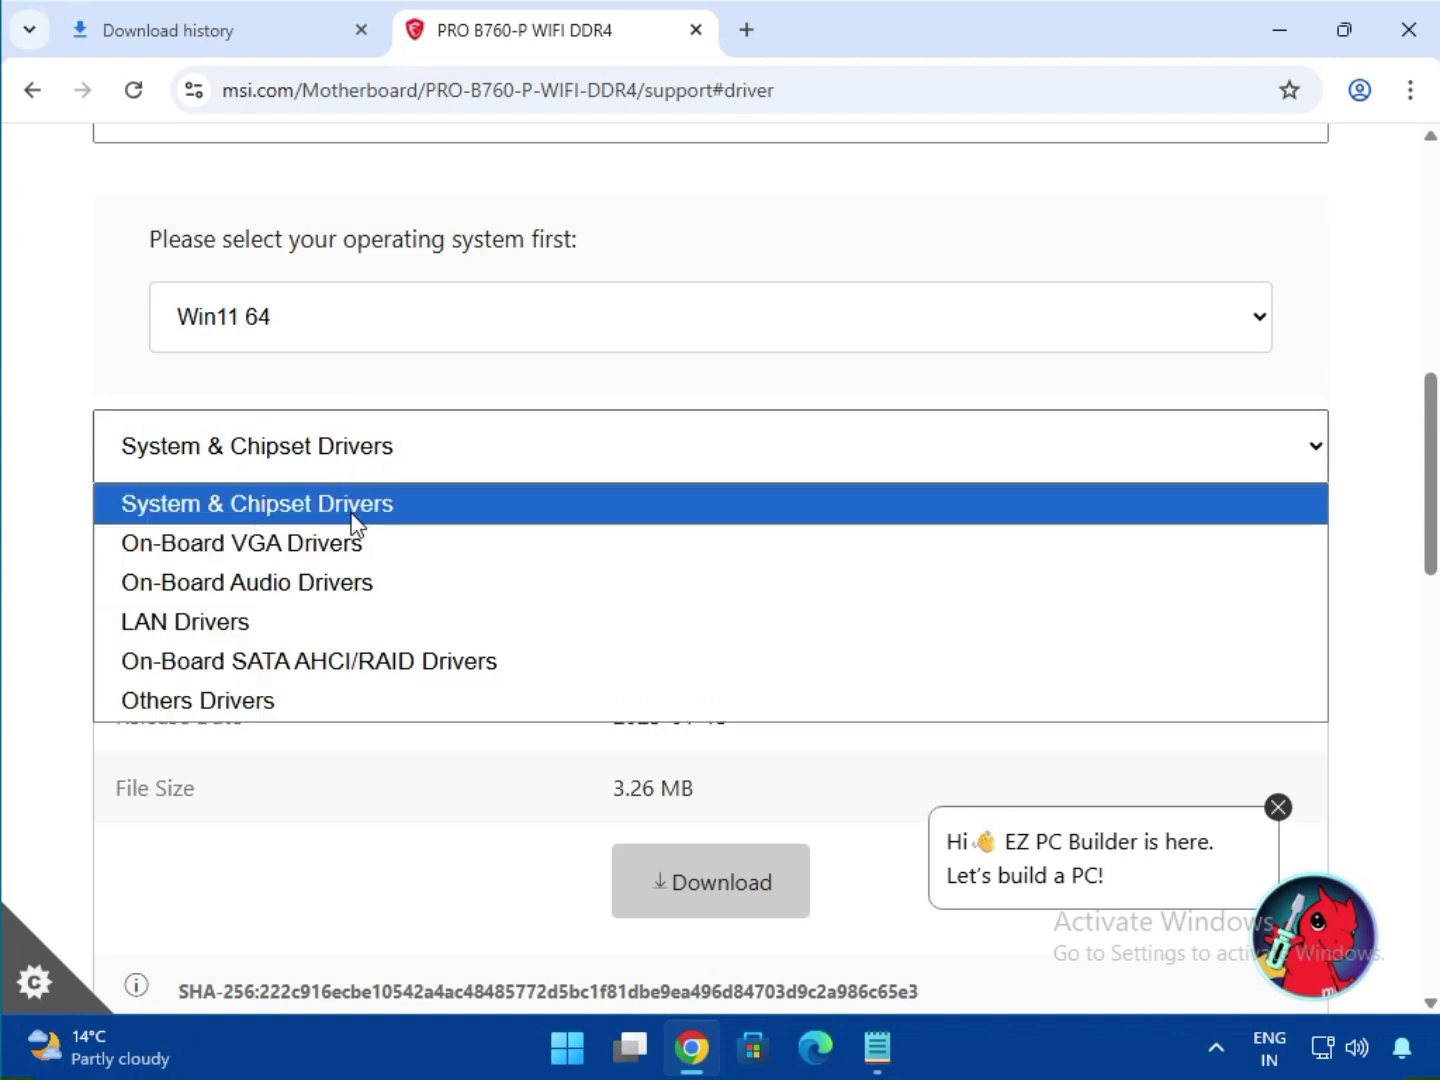
left_click(577, 505)
scroll(577, 508, "down", 3)
left_click_drag(665, 293, 858, 289)
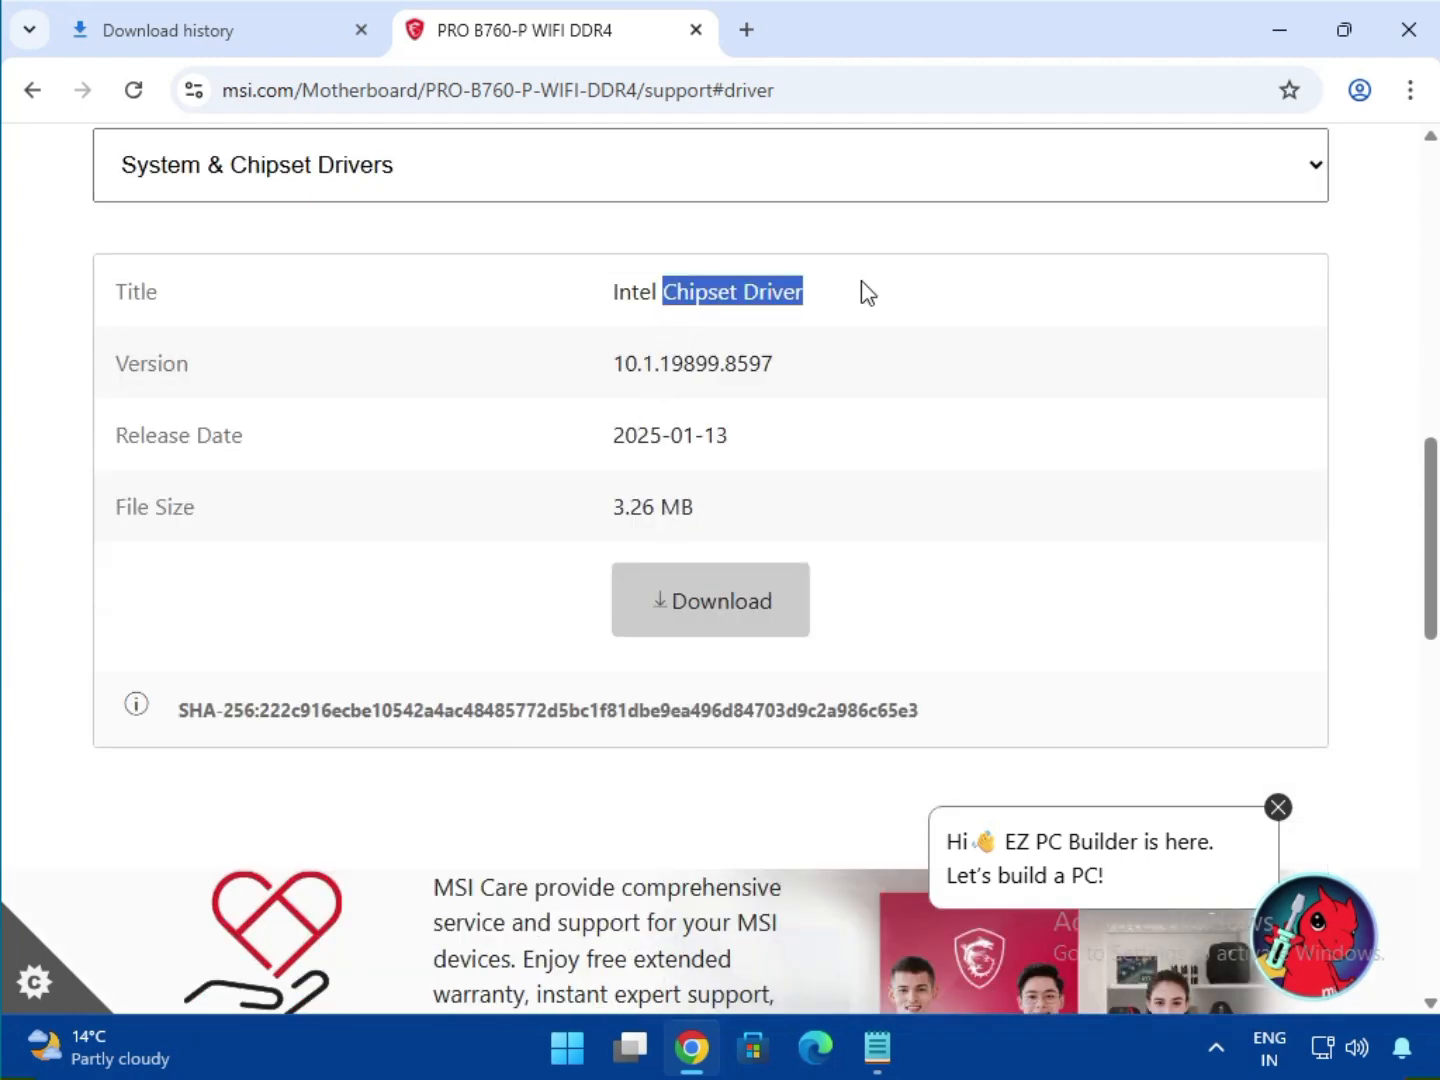
left_click(702, 598)
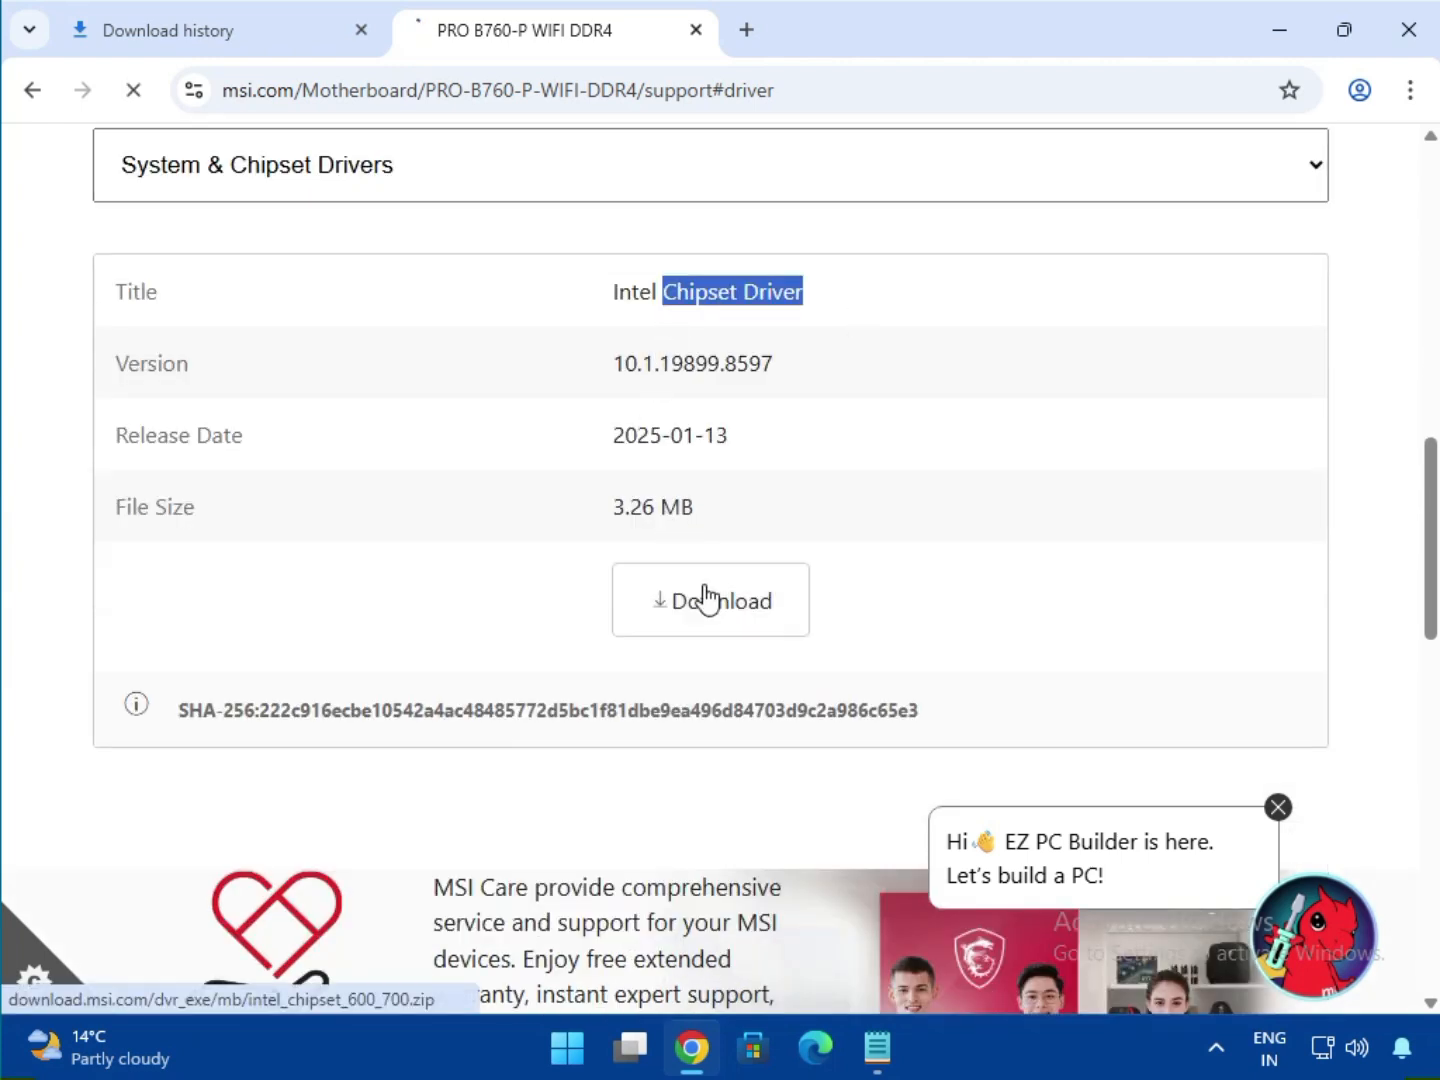
- Download the Intel SVGA Drivers from the On-Board VGA Drivers category
left_click(282, 194)
left_click(288, 268)
left_click_drag(659, 289, 865, 322)
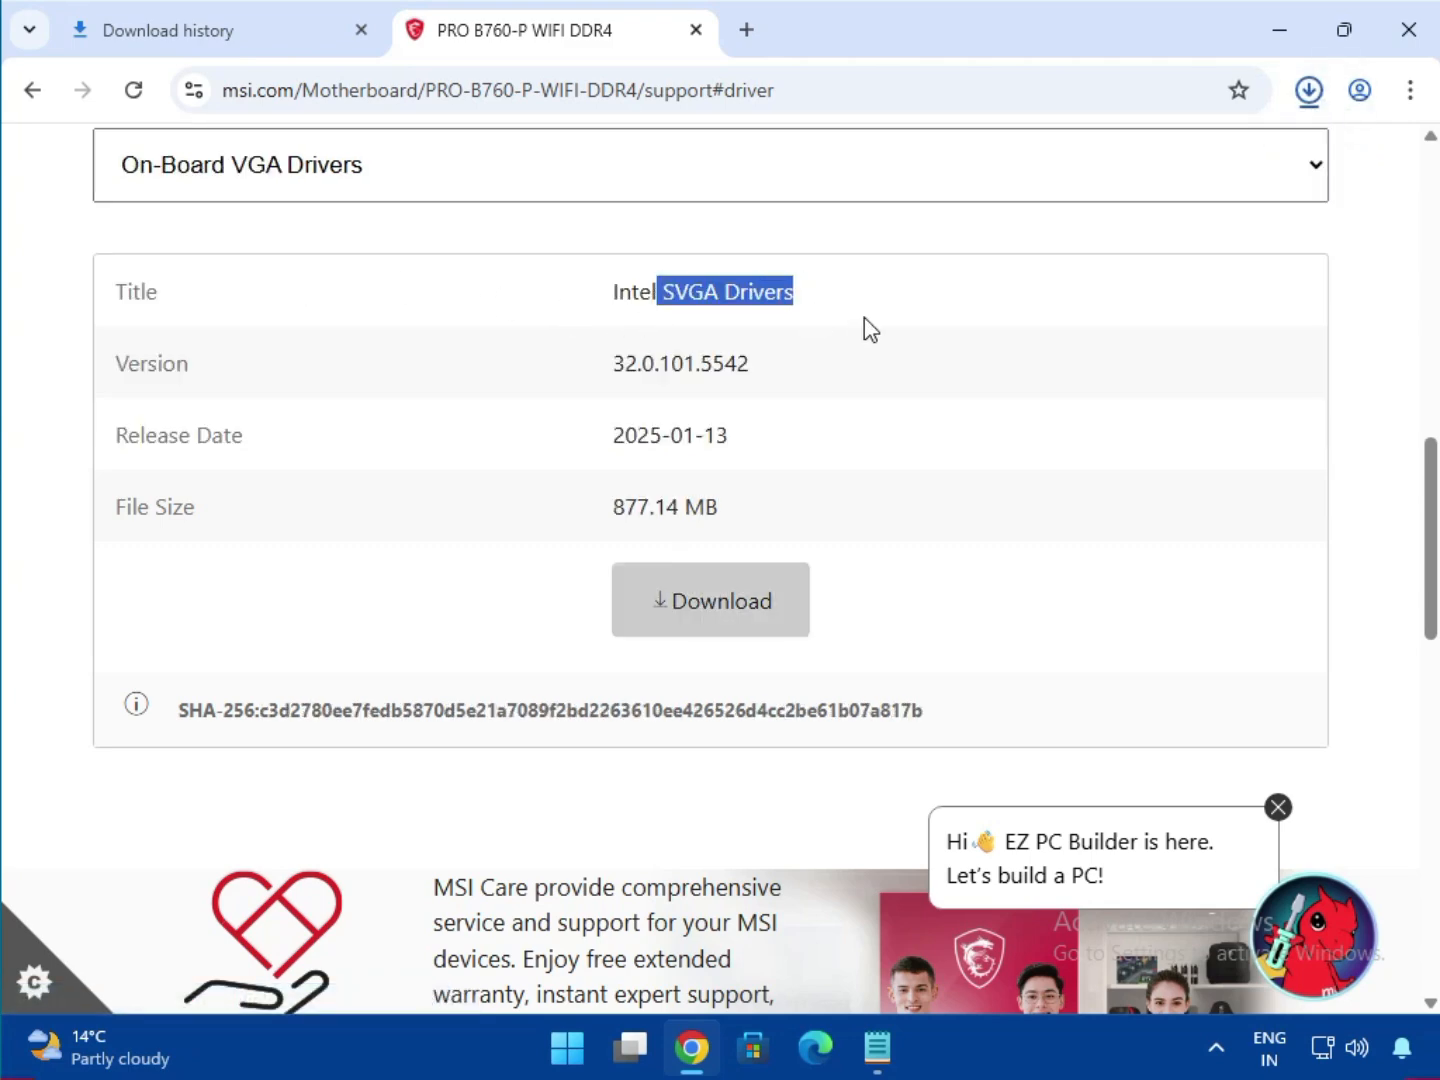
left_click(697, 617)
- Download the Realtek HD Universal audio driver, then list the LAN Drivers category
left_click(358, 172)
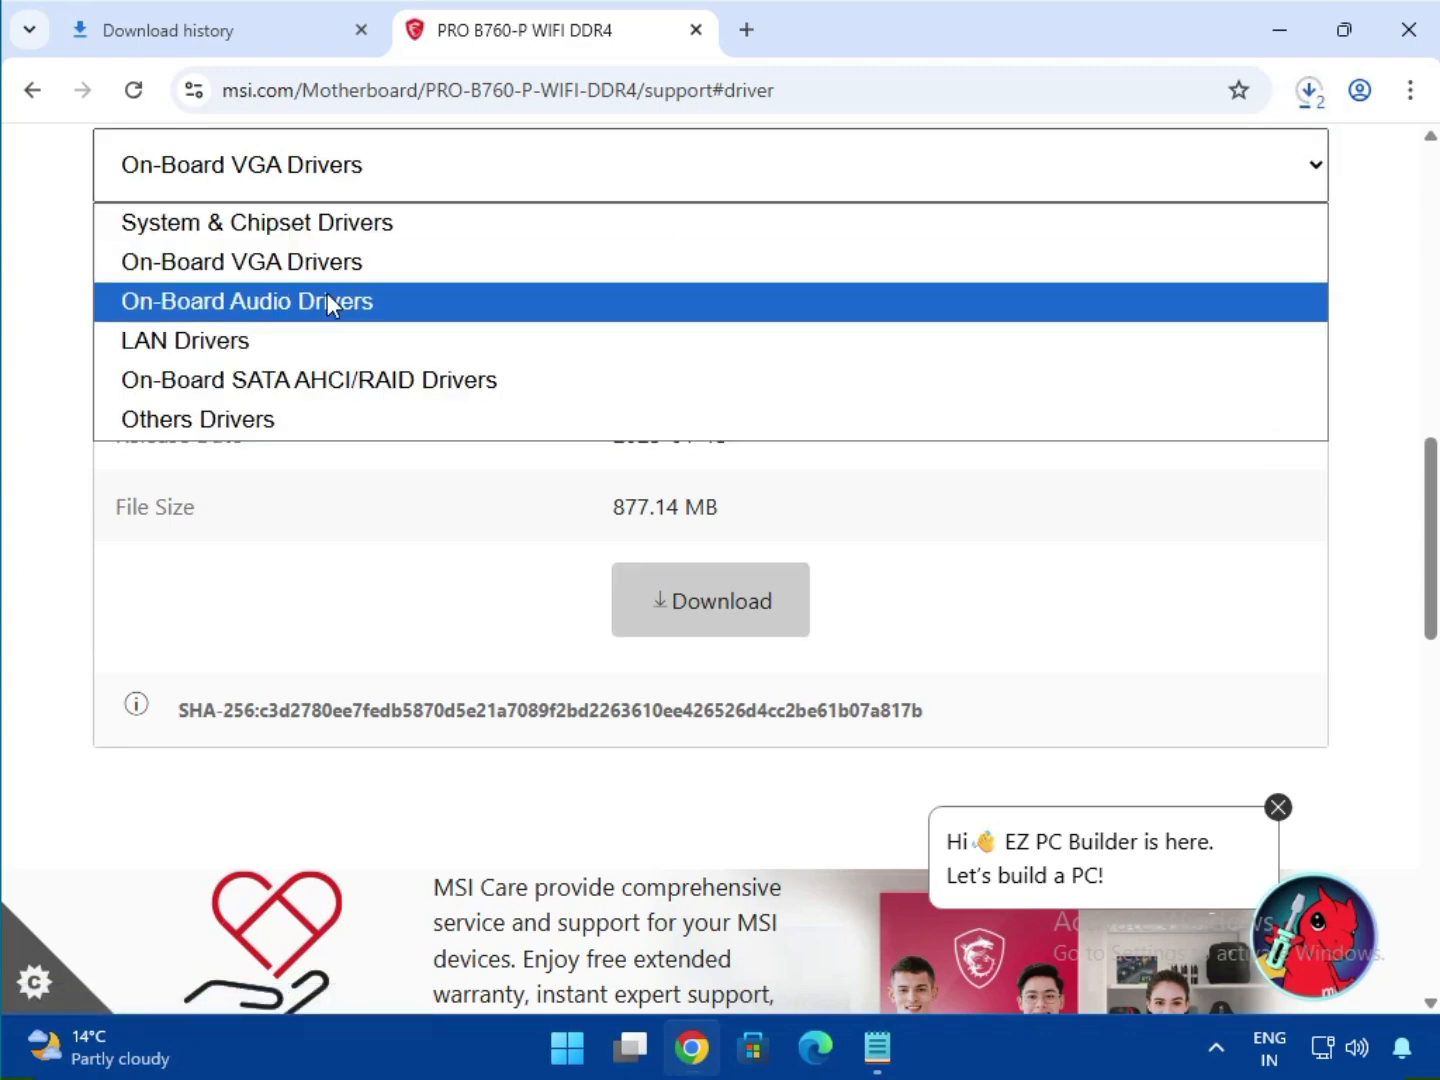
left_click(329, 301)
left_click_drag(689, 293, 955, 296)
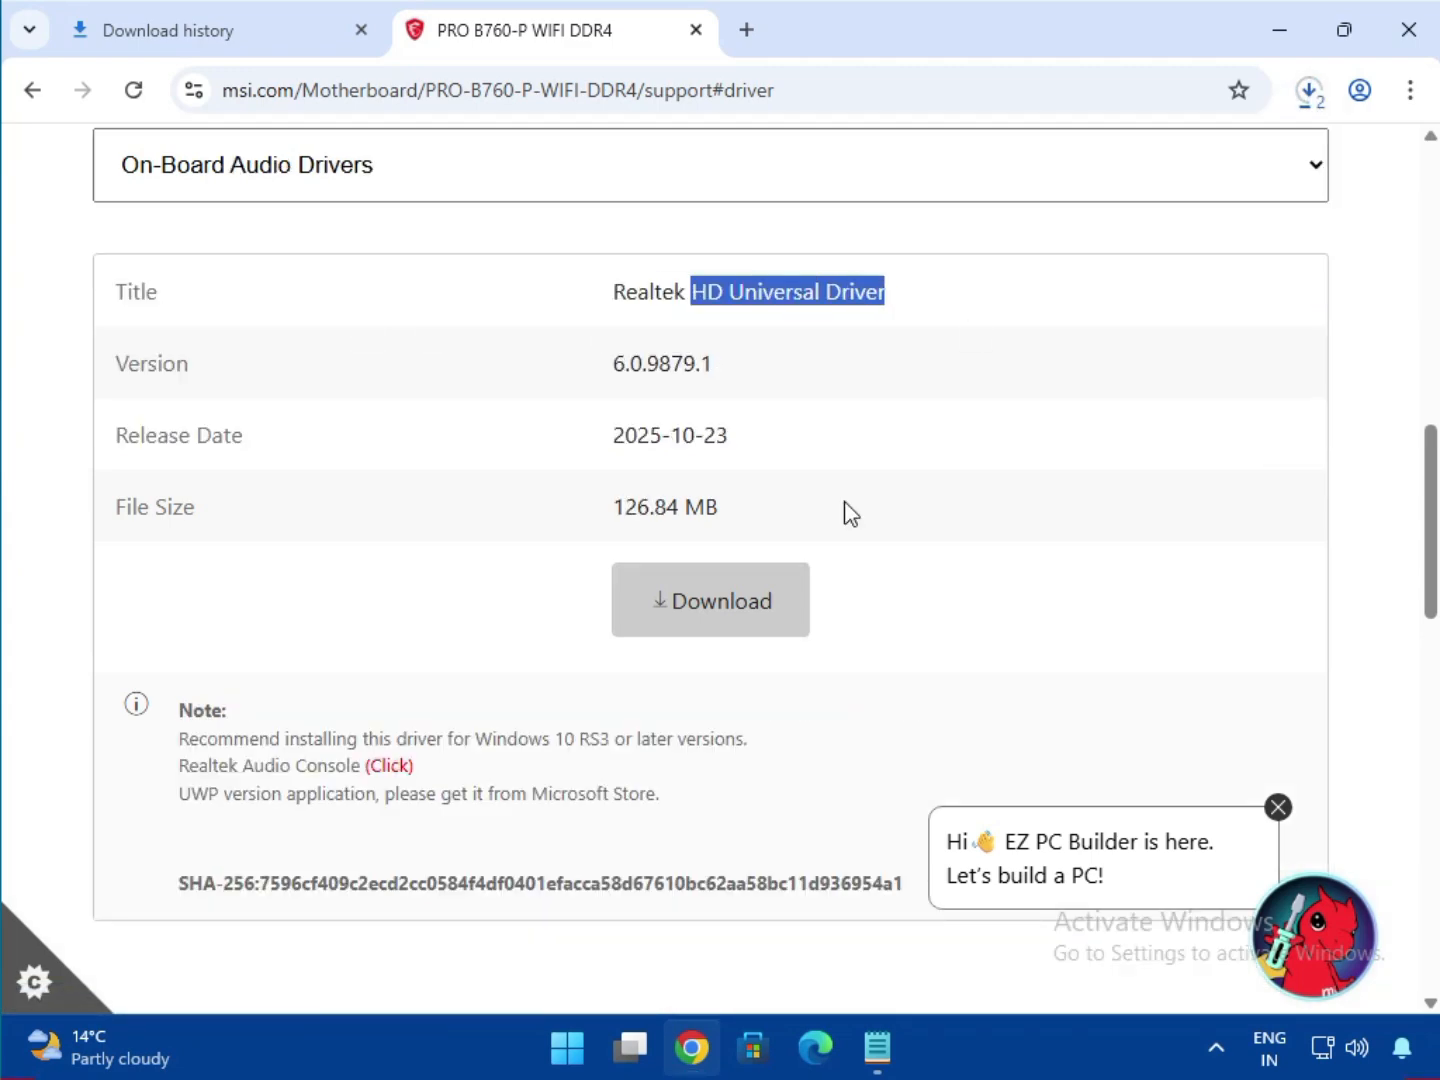
left_click(739, 625)
left_click(244, 180)
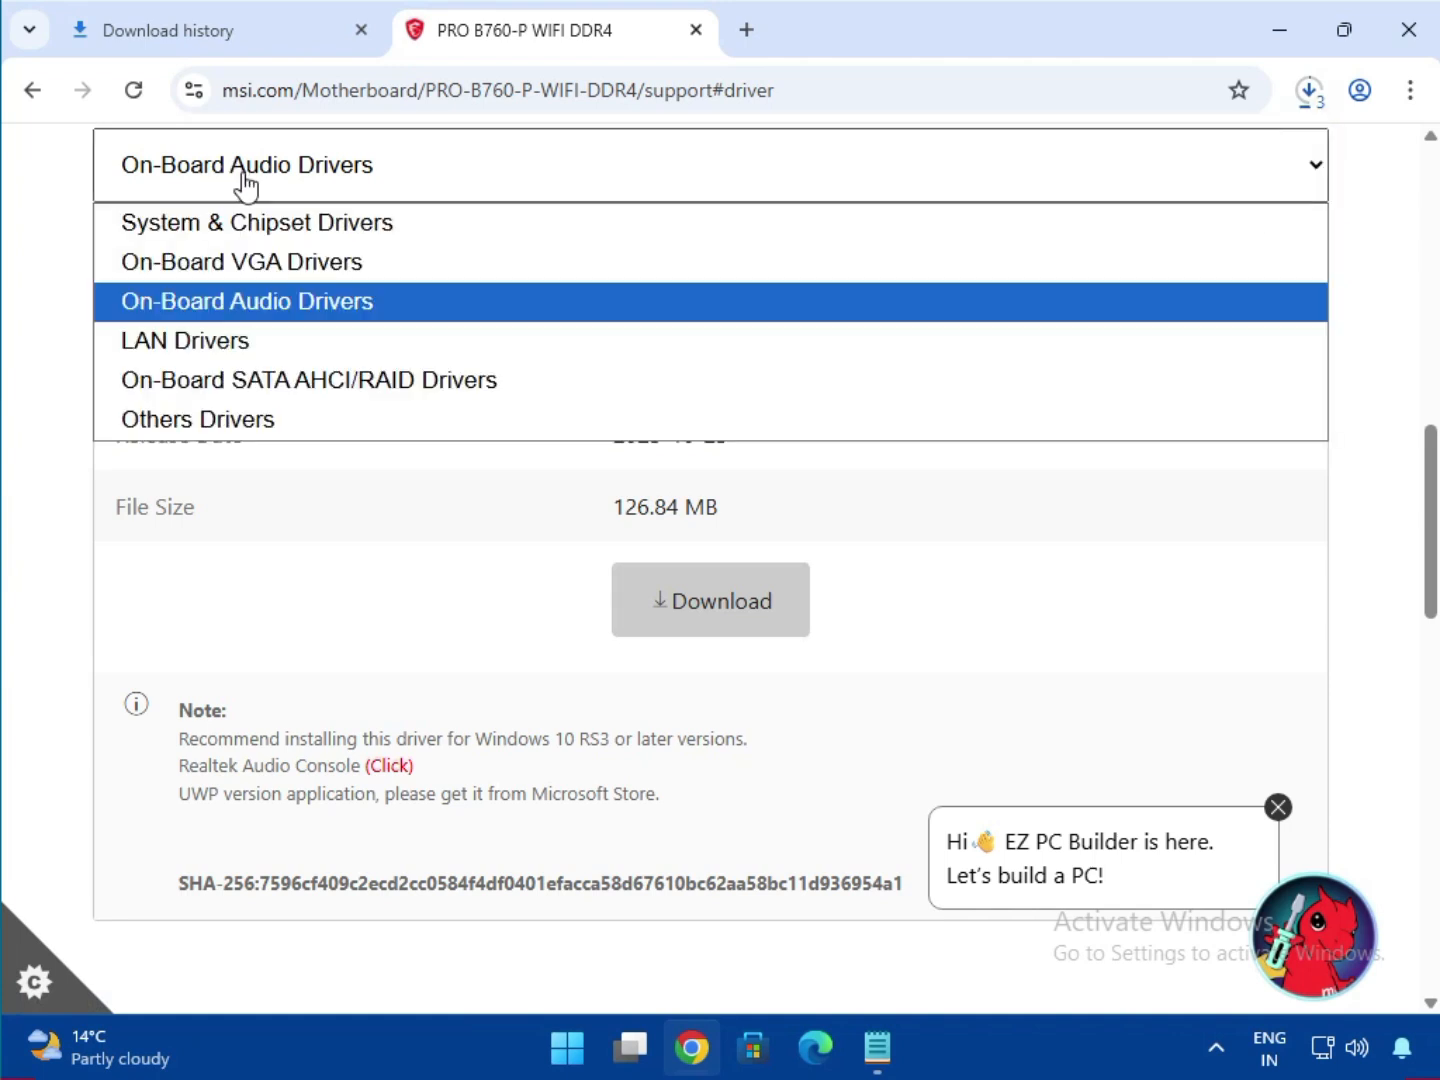
left_click(254, 341)
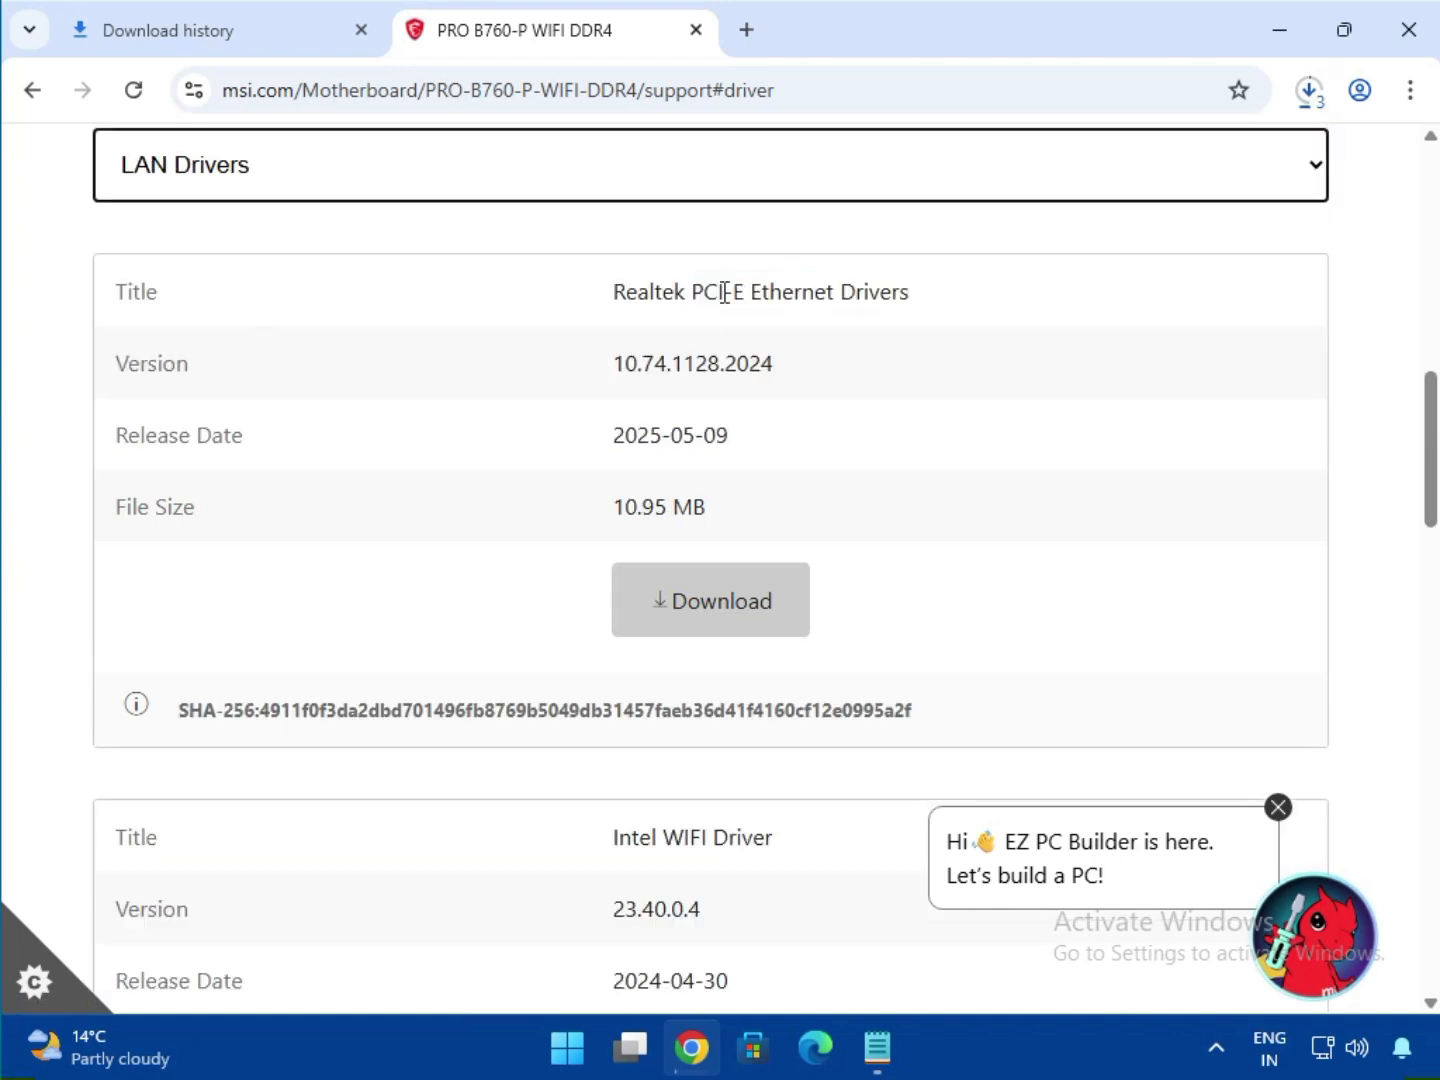
- Download the Realtek PCI-E Ethernet Drivers and the BlueTooth Driver
left_click_drag(724, 292, 963, 312)
left_click(748, 596)
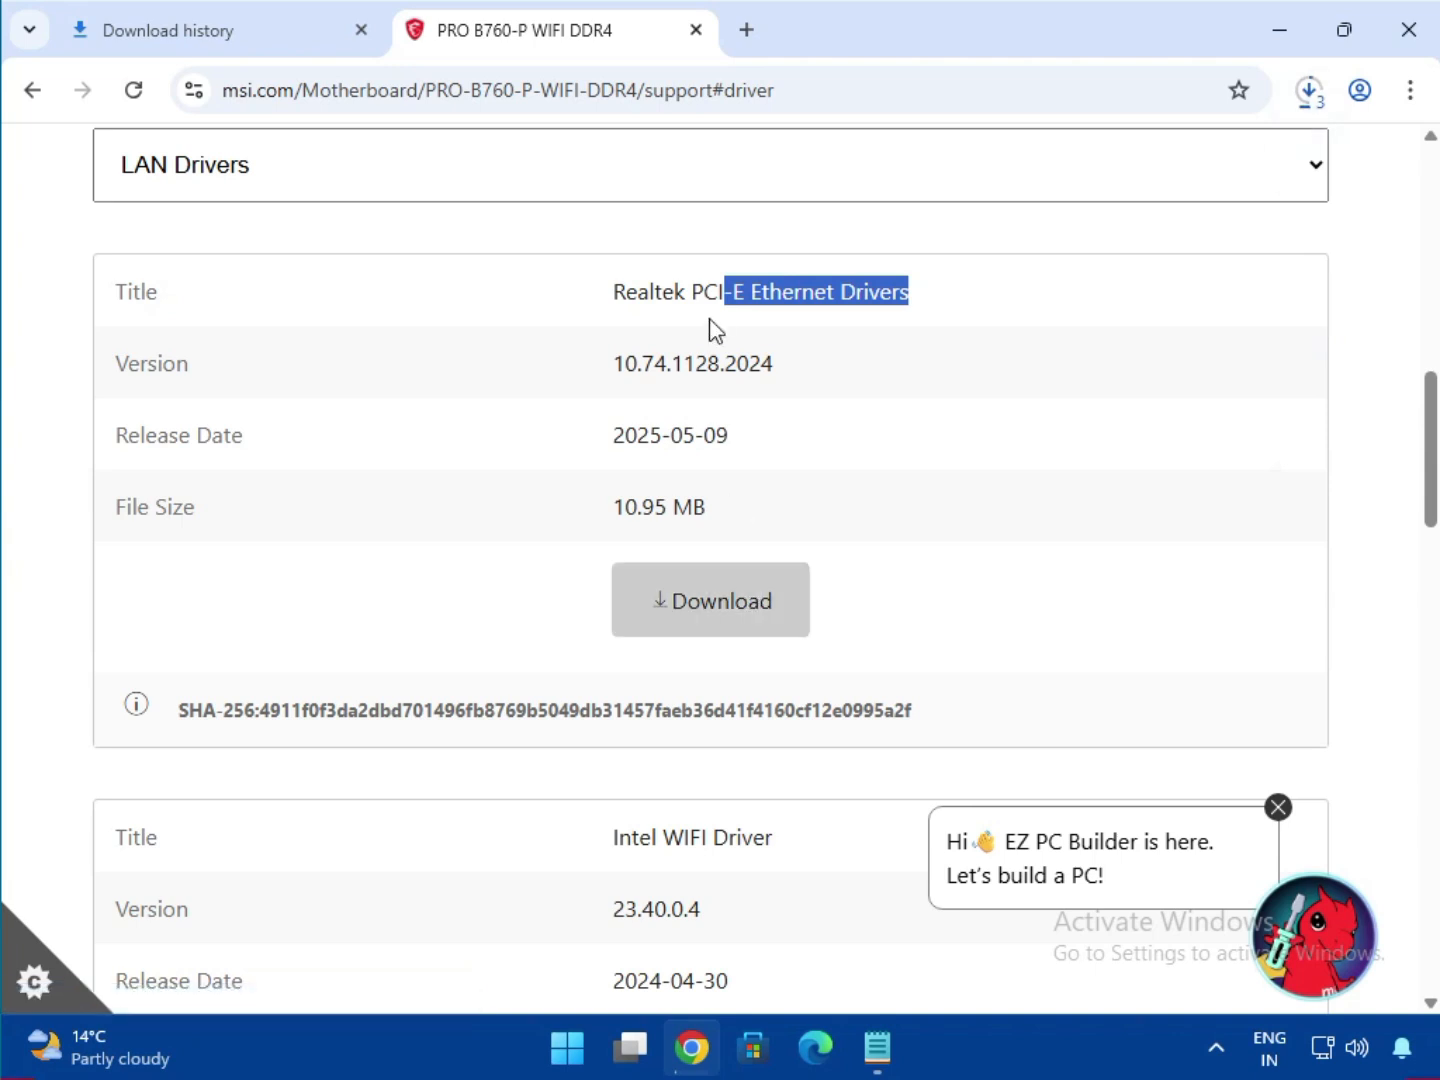
scroll(800, 580, "down", 3)
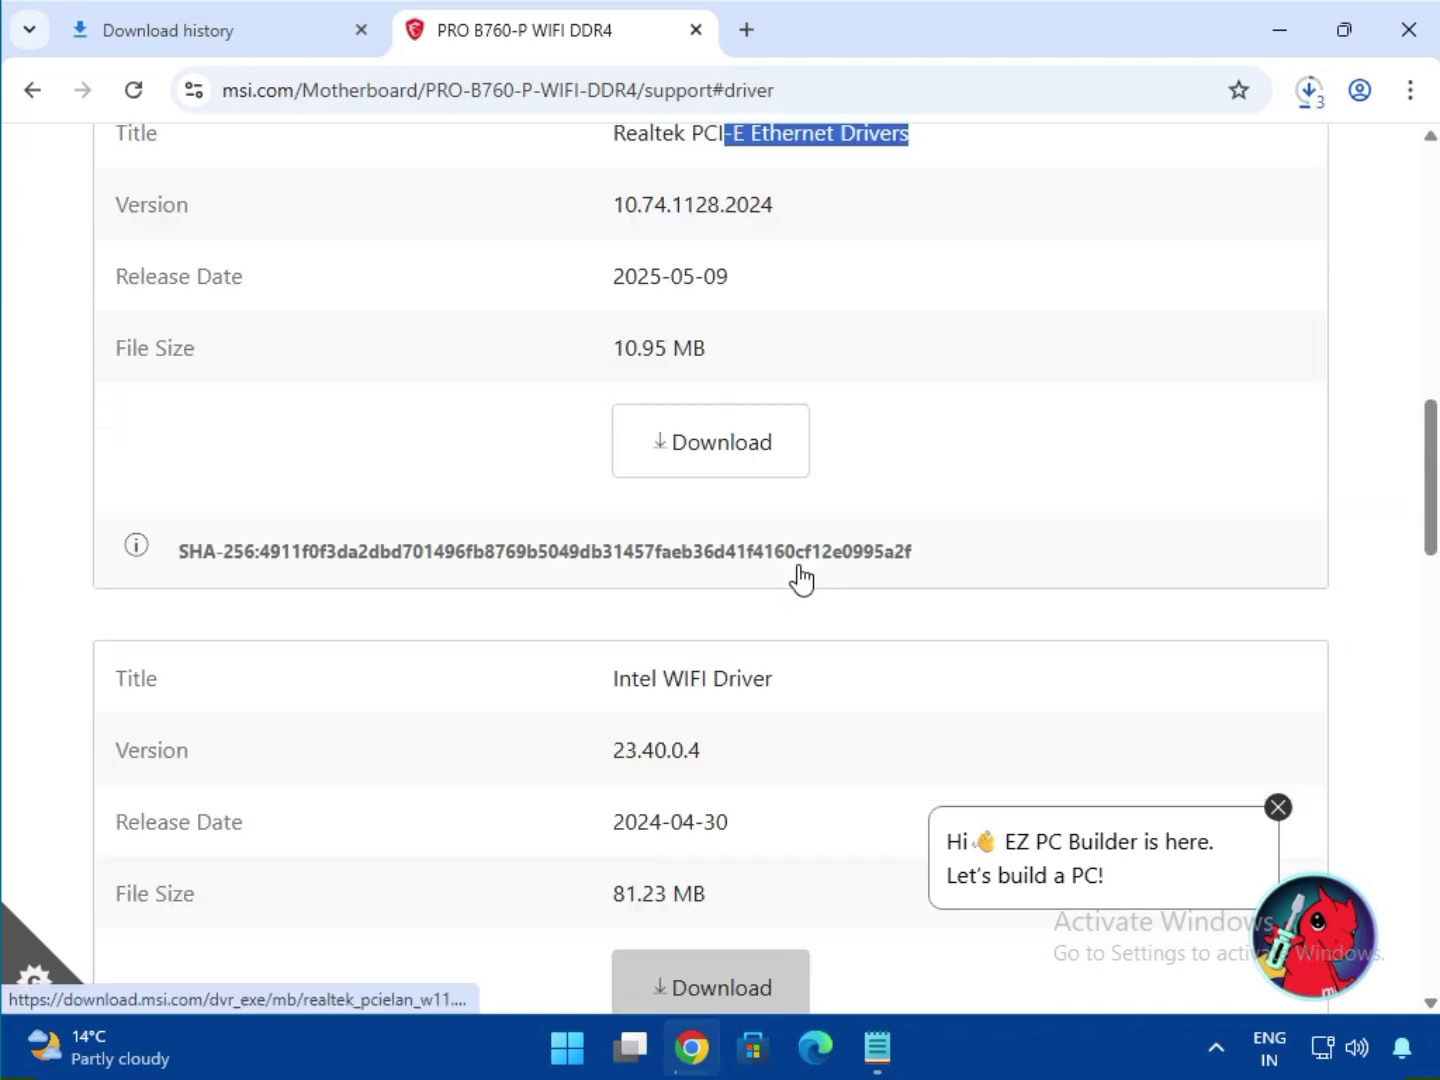
left_click_drag(661, 555, 810, 618)
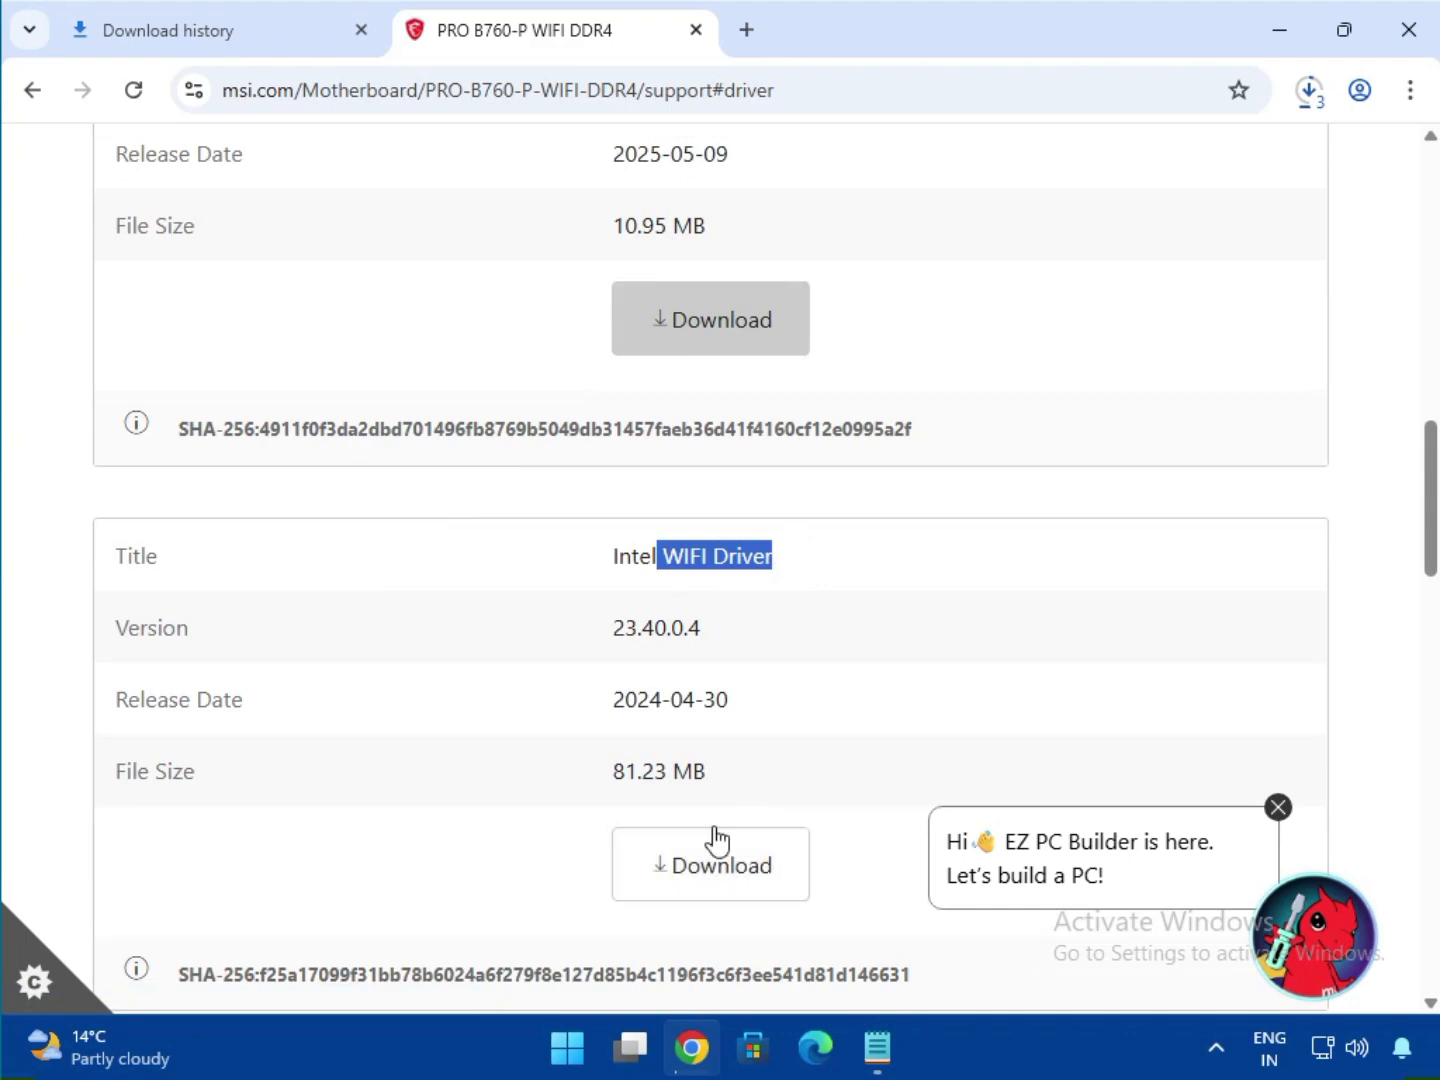
scroll(726, 829, "down", 4)
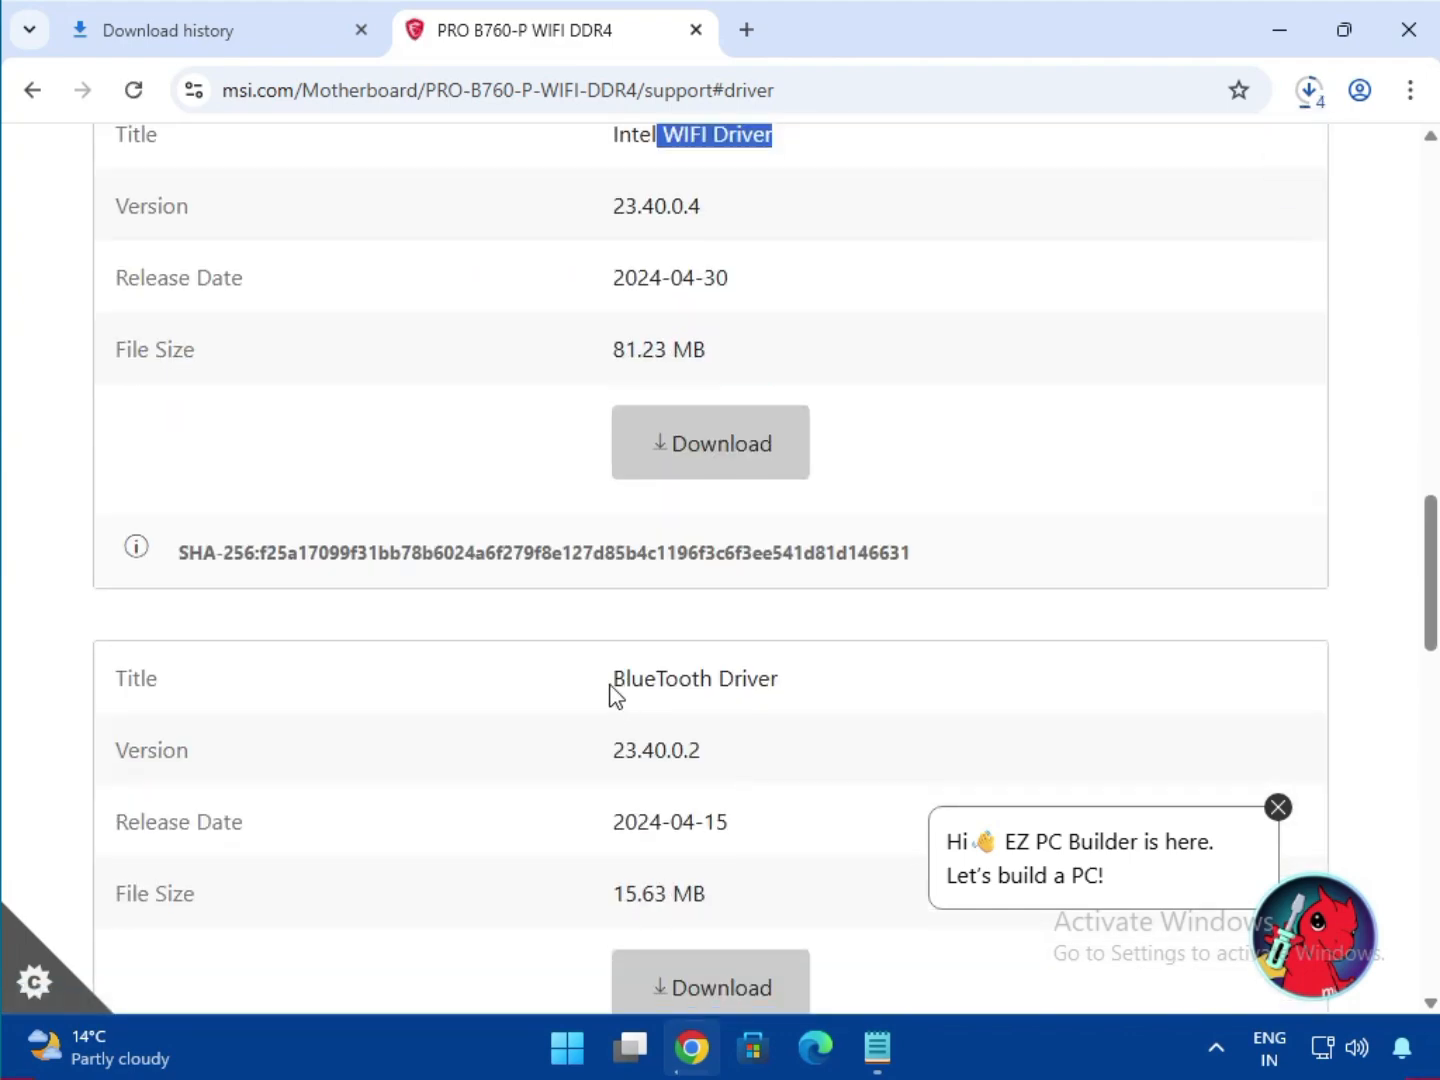
left_click_drag(611, 679, 816, 701)
scroll(850, 704, "down", 3)
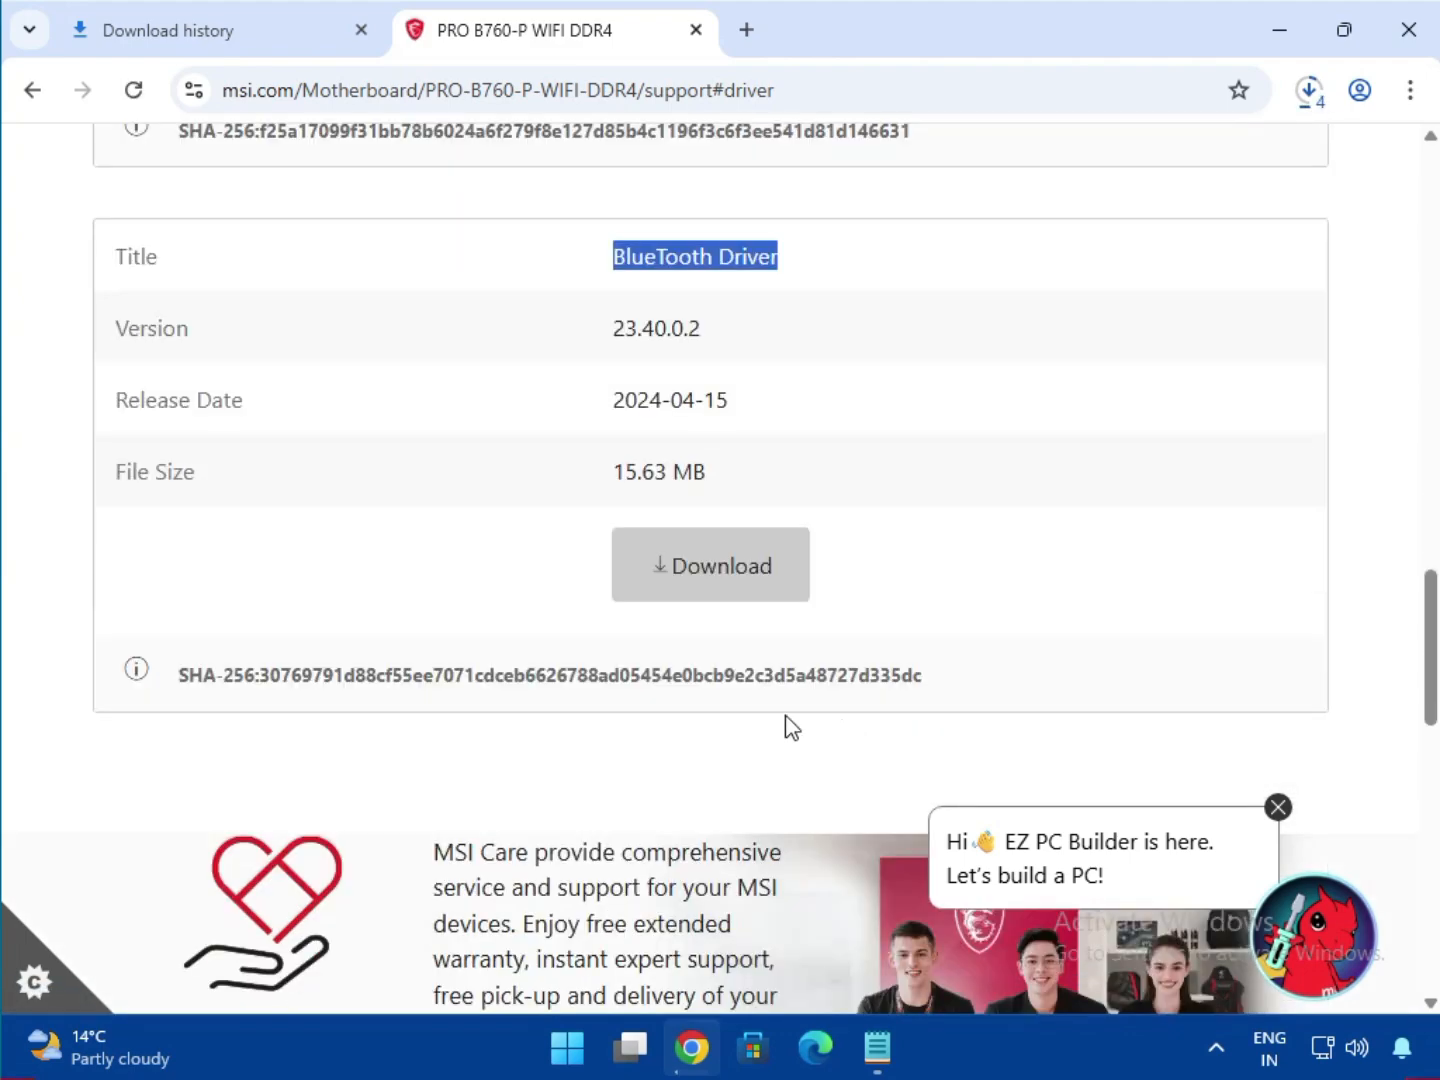
left_click(689, 548)
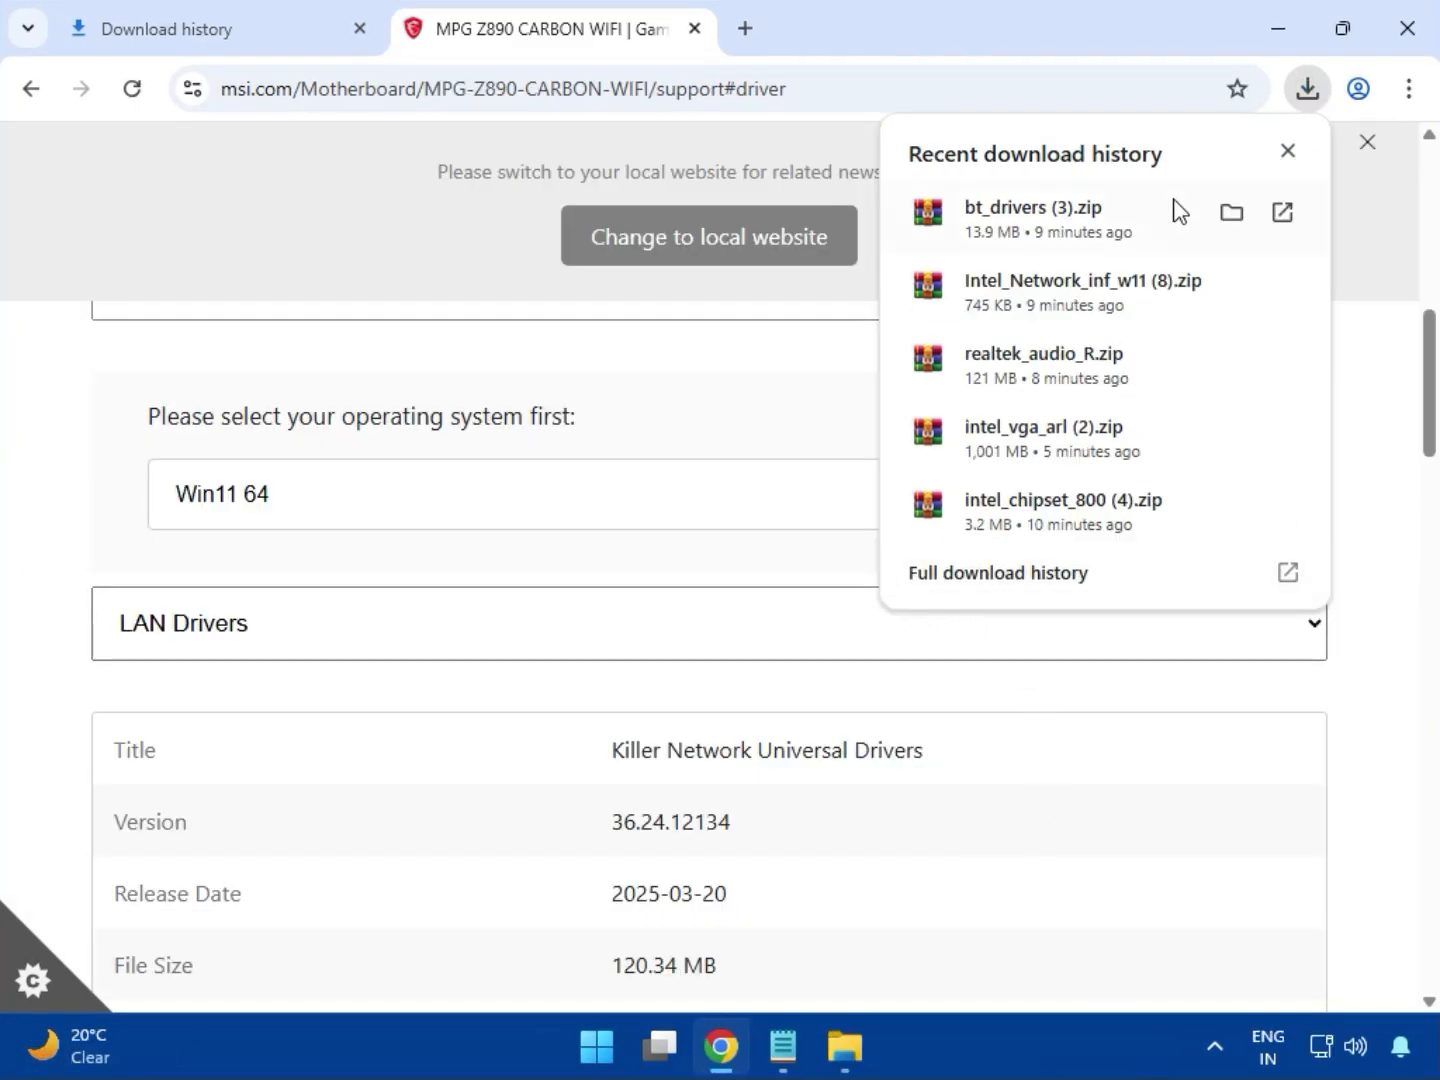
- From Chrome's full download history, show bt_drivers (3).zip in the Downloads folder
left_click(966, 584)
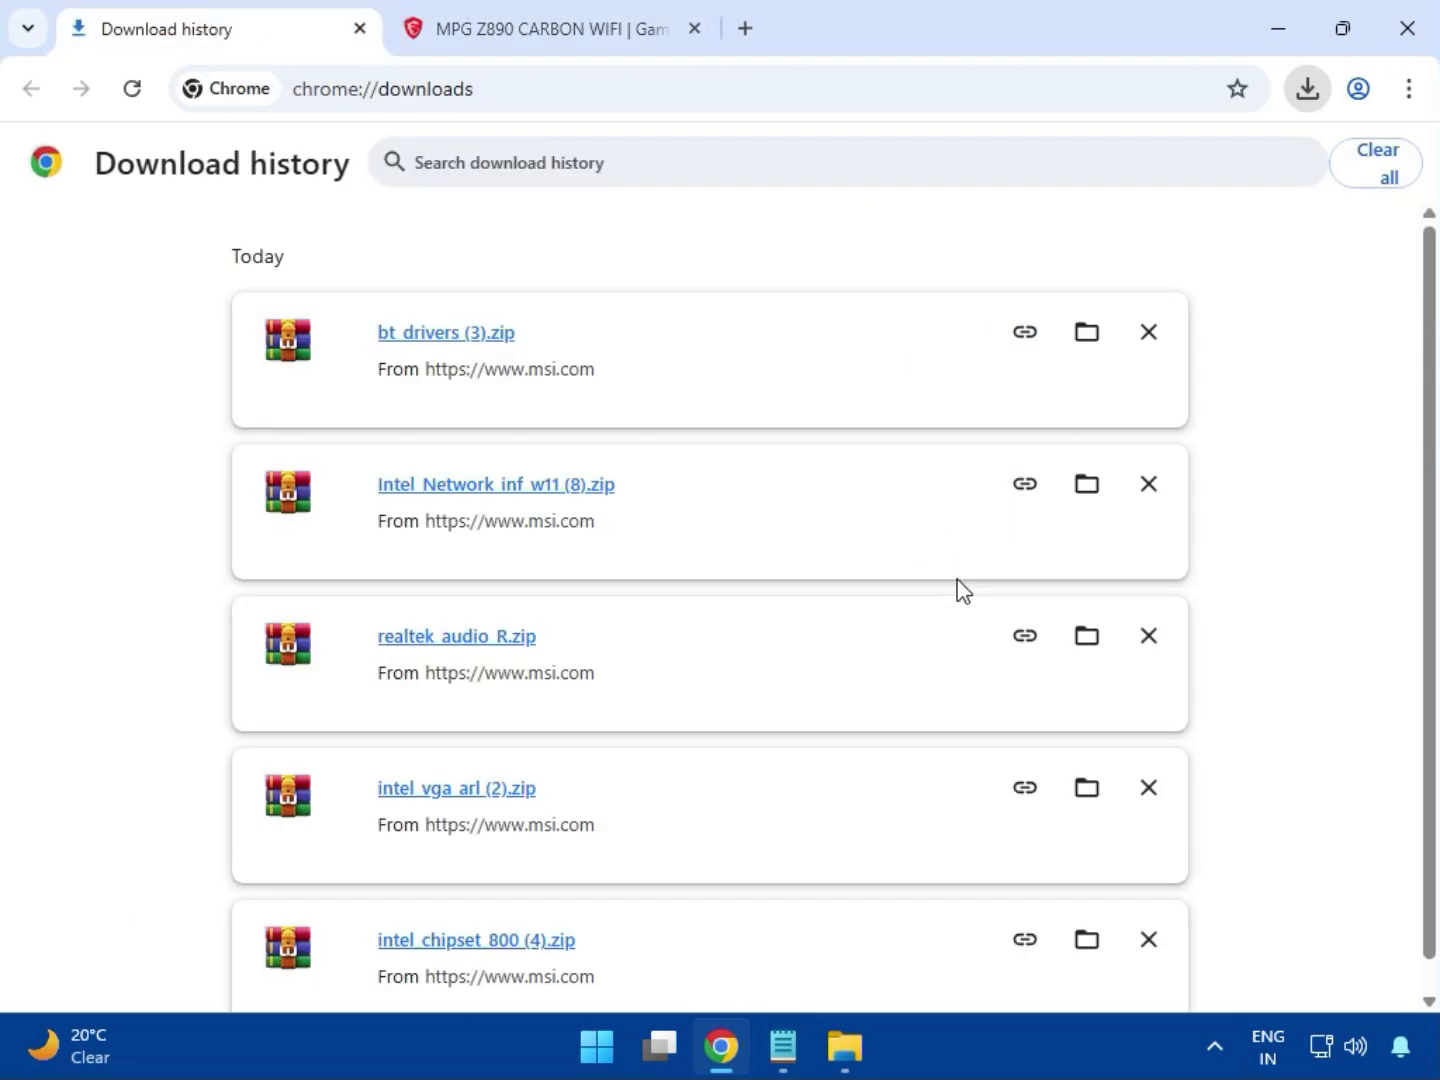
left_click(1079, 334)
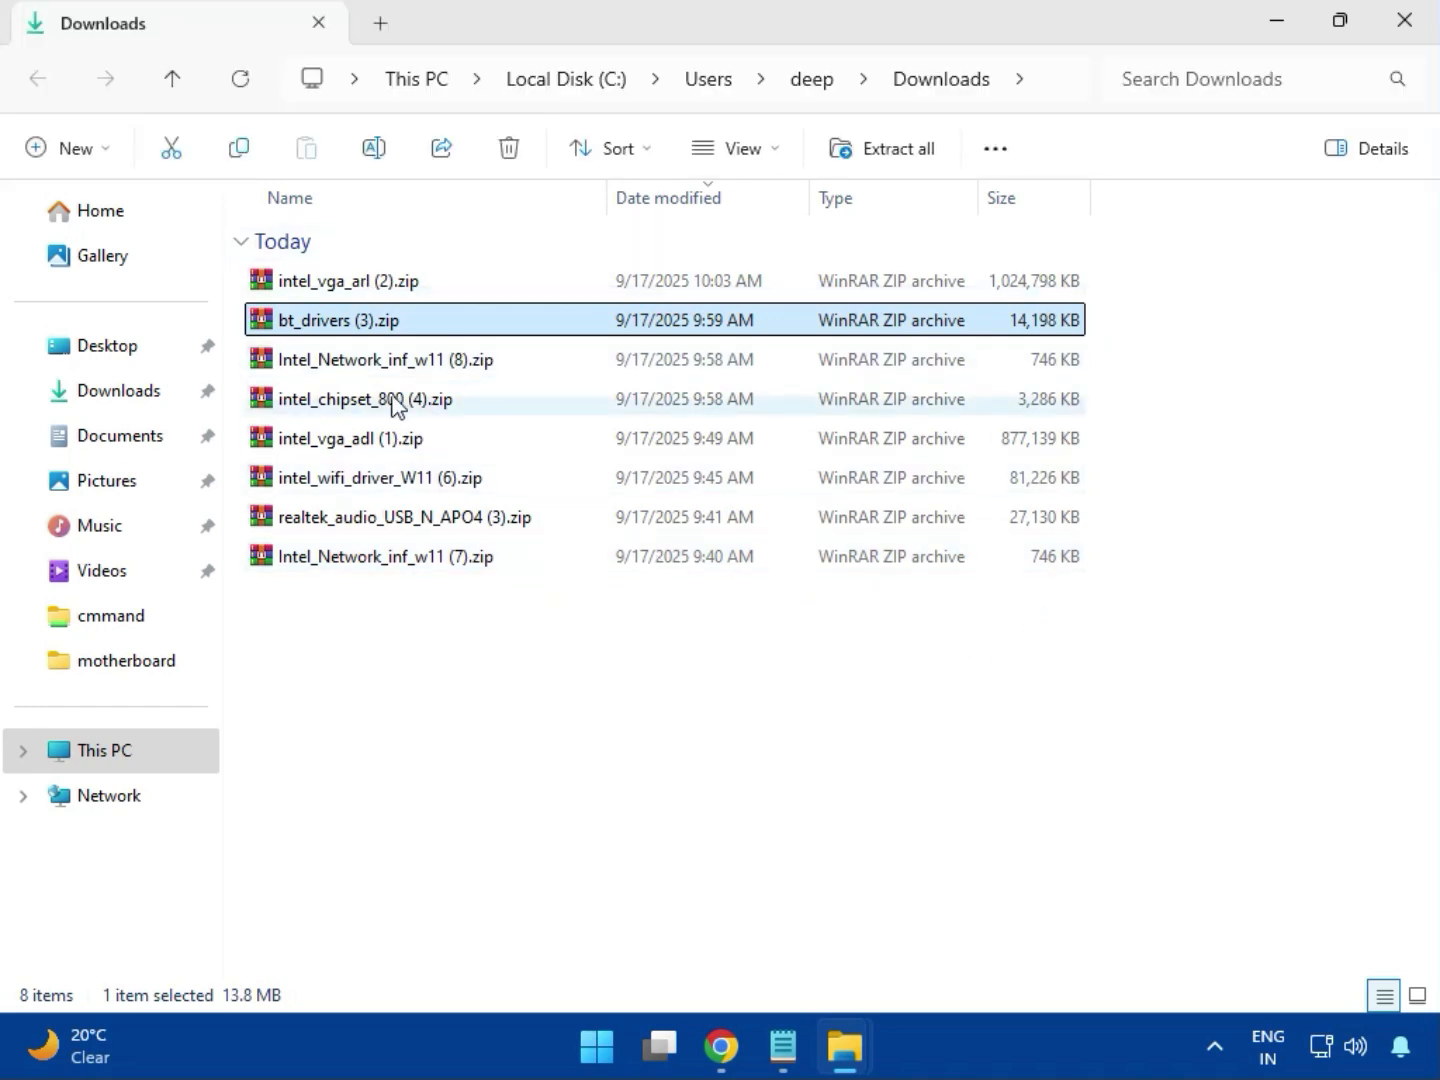
- Open intel_vga_arl (2).zip in WinRAR and run Installer.exe from its Intel VGA Driver folder
left_click(398, 290)
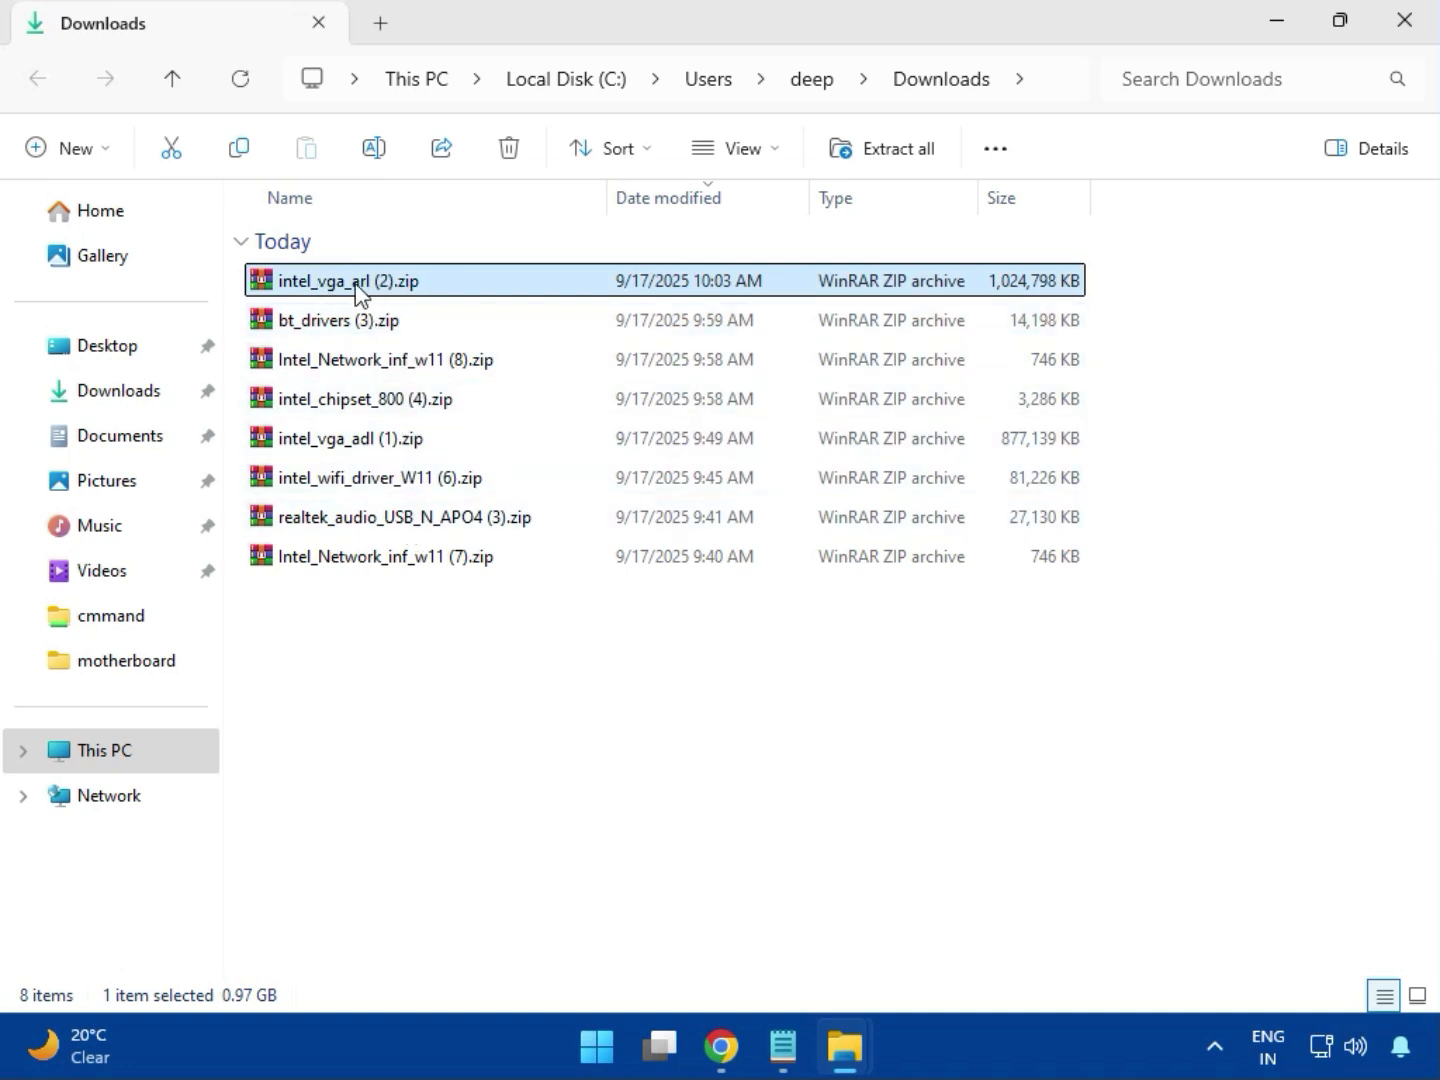
double_click(393, 290)
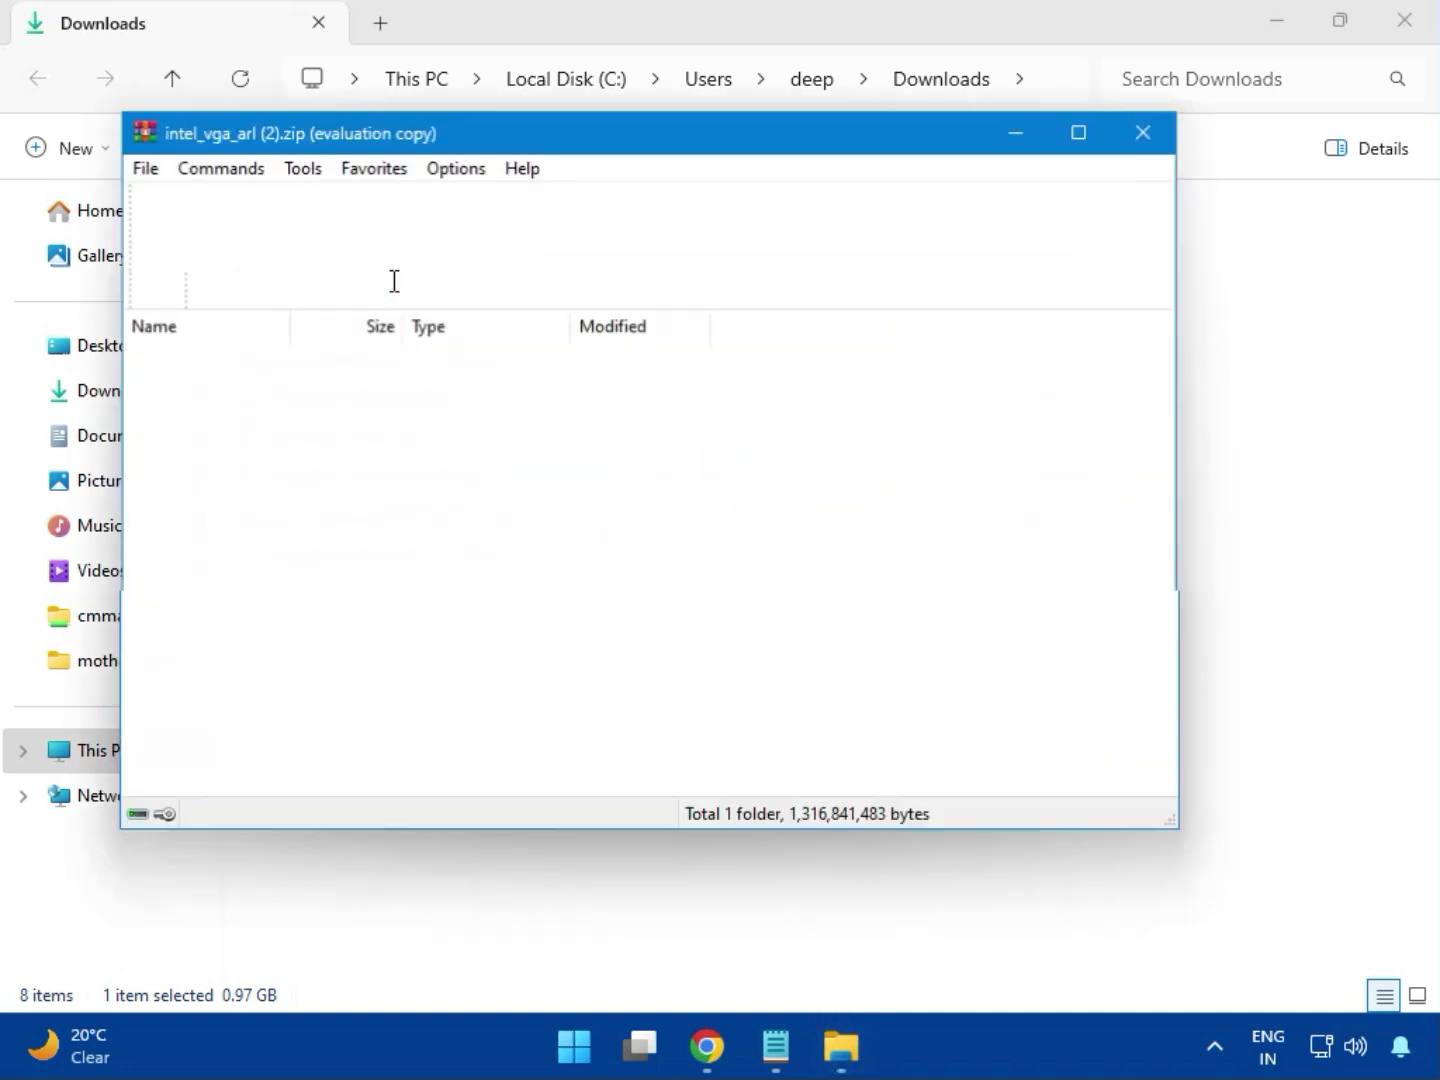
left_click(256, 388)
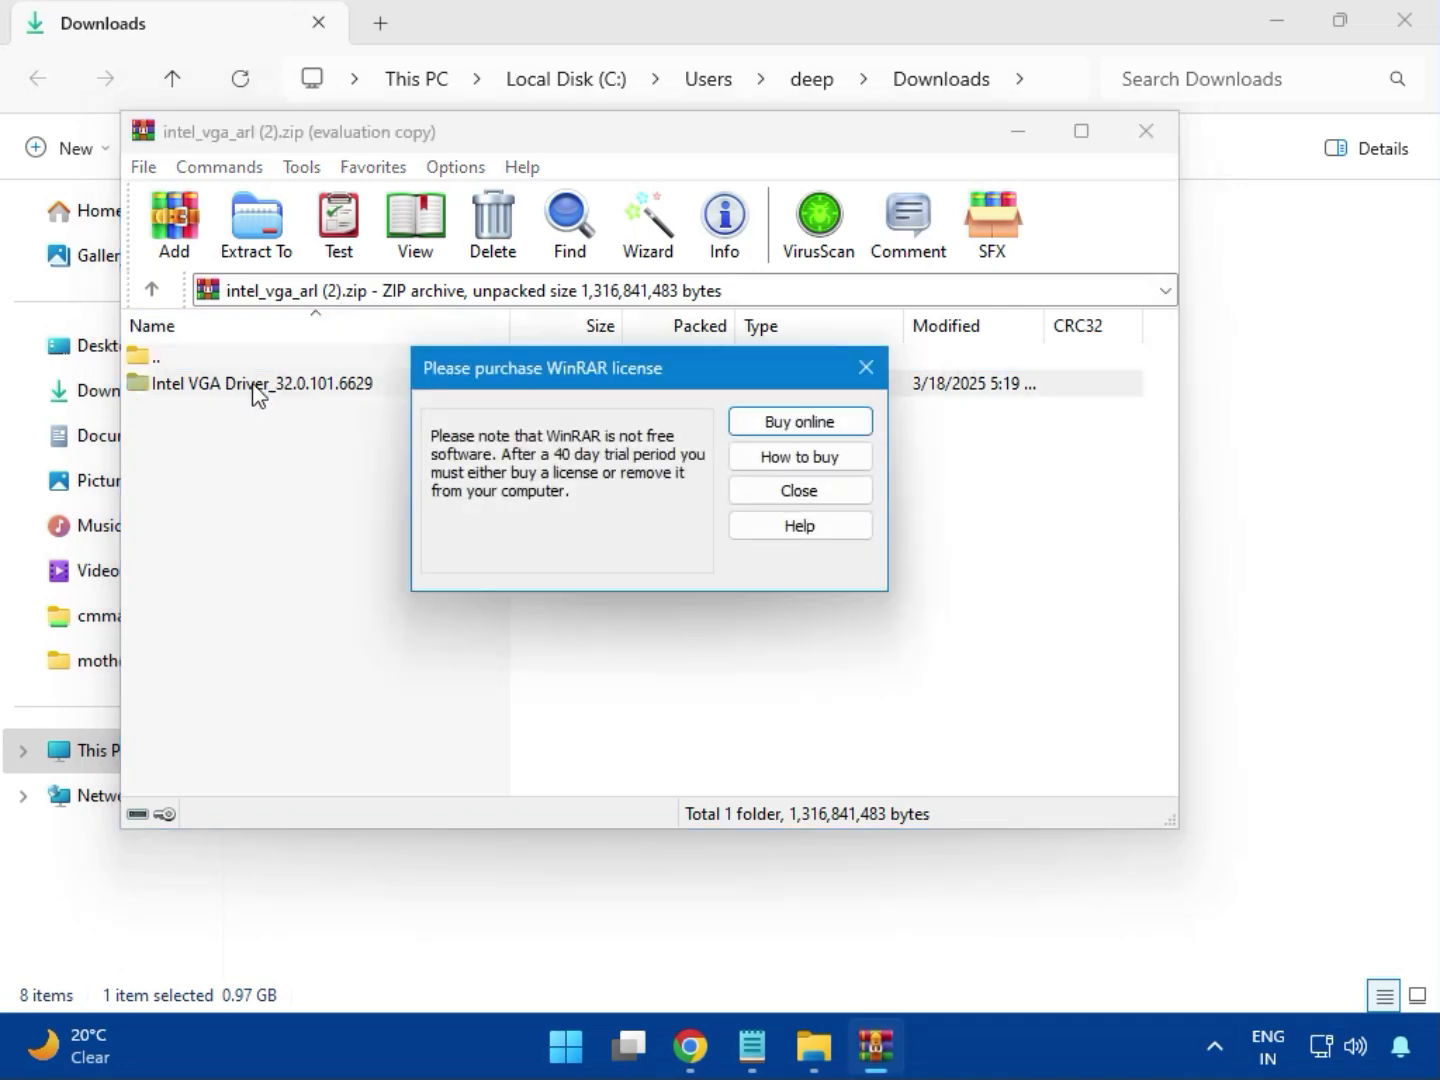
left_click(860, 367)
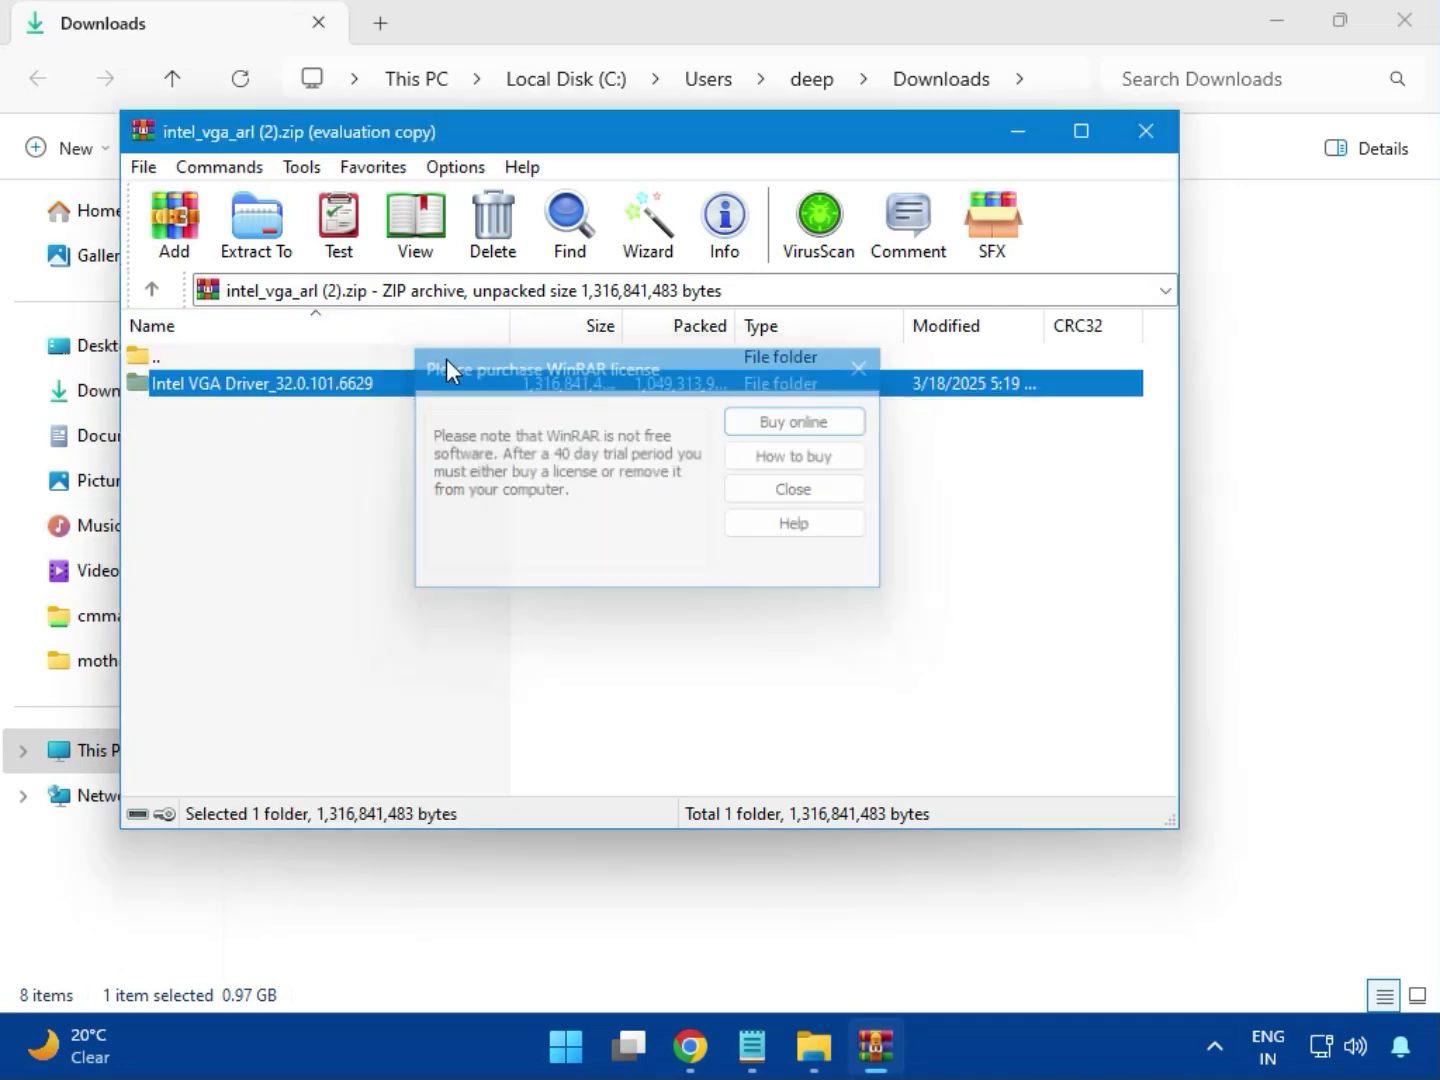
double_click(300, 390)
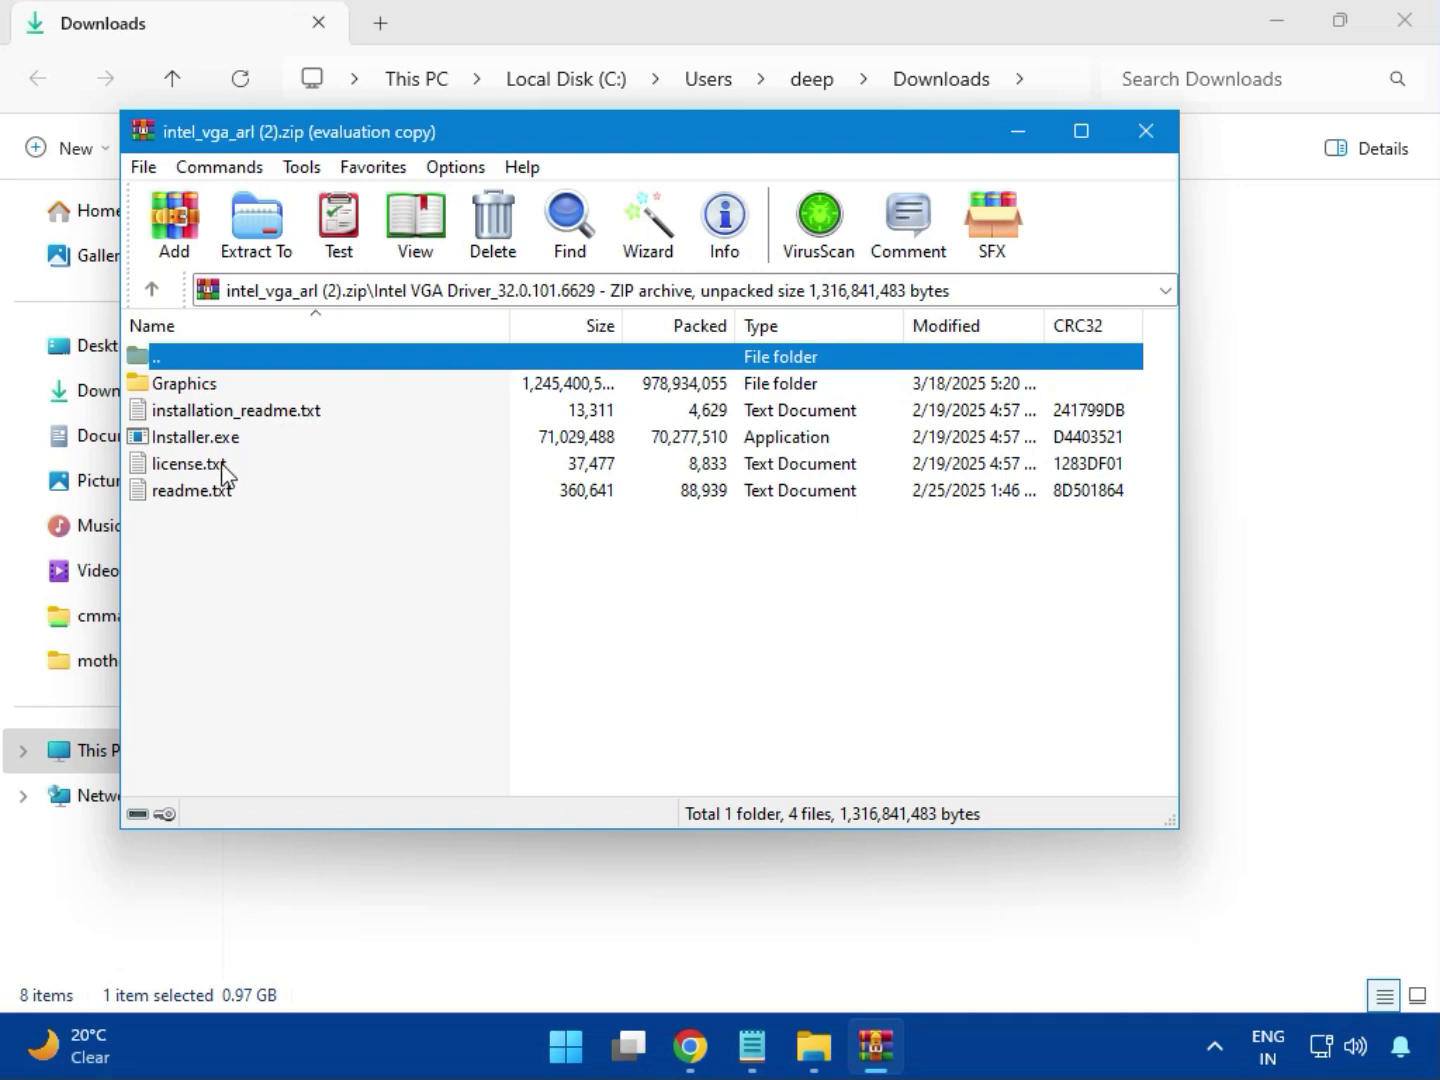
left_click(239, 440)
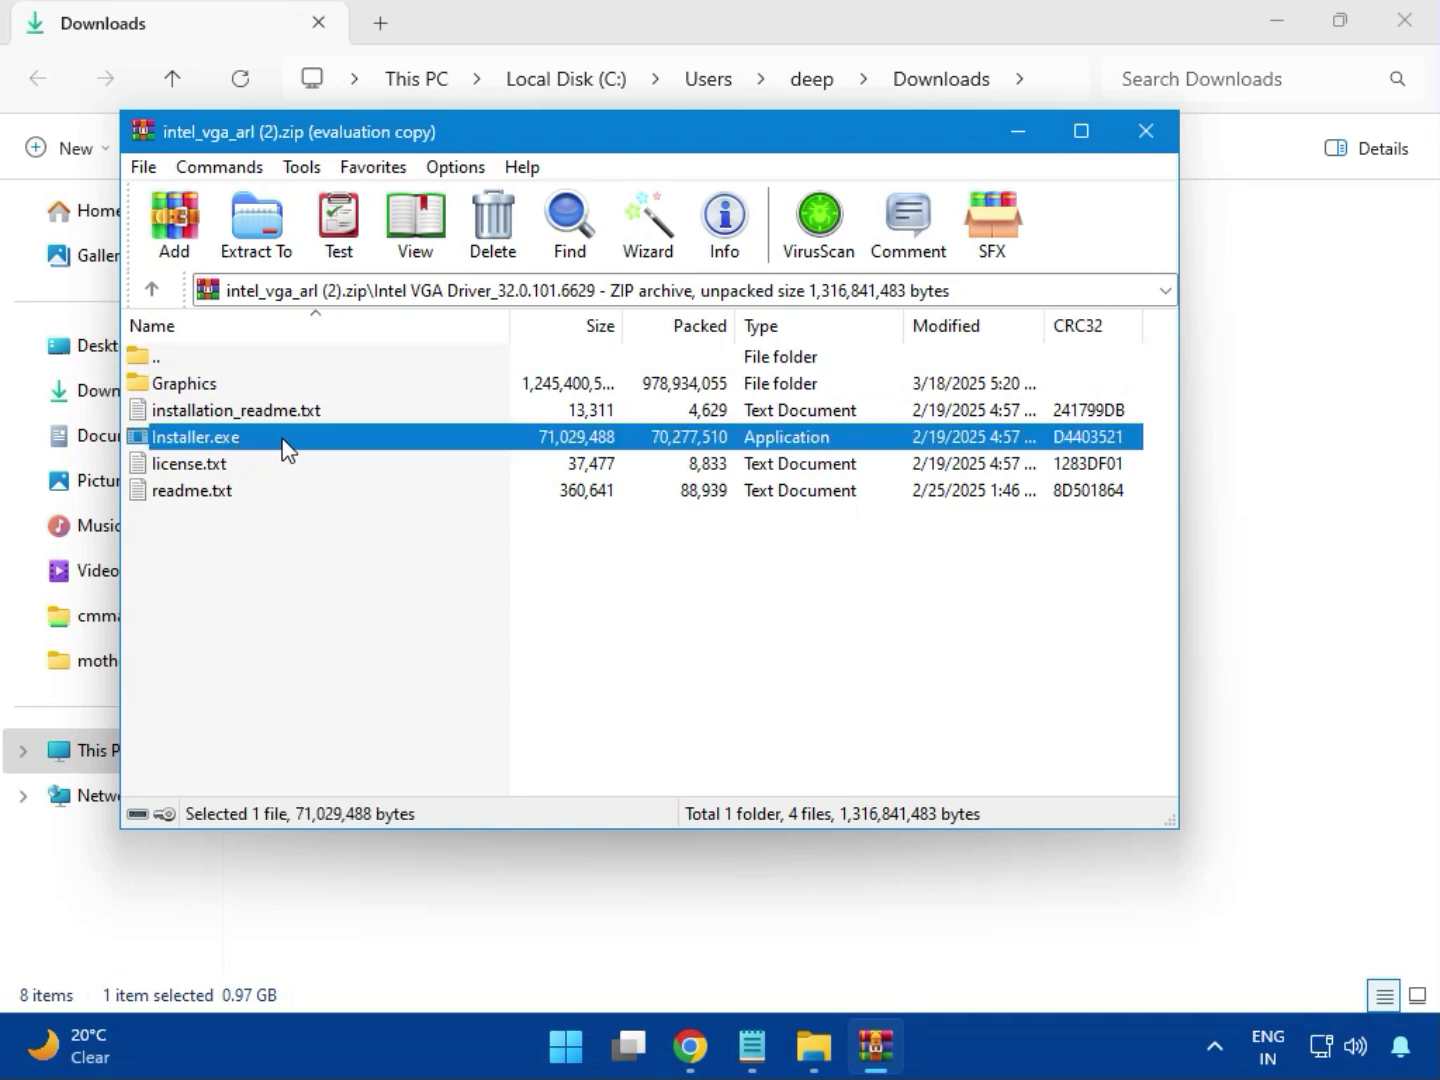
double_click(286, 447)
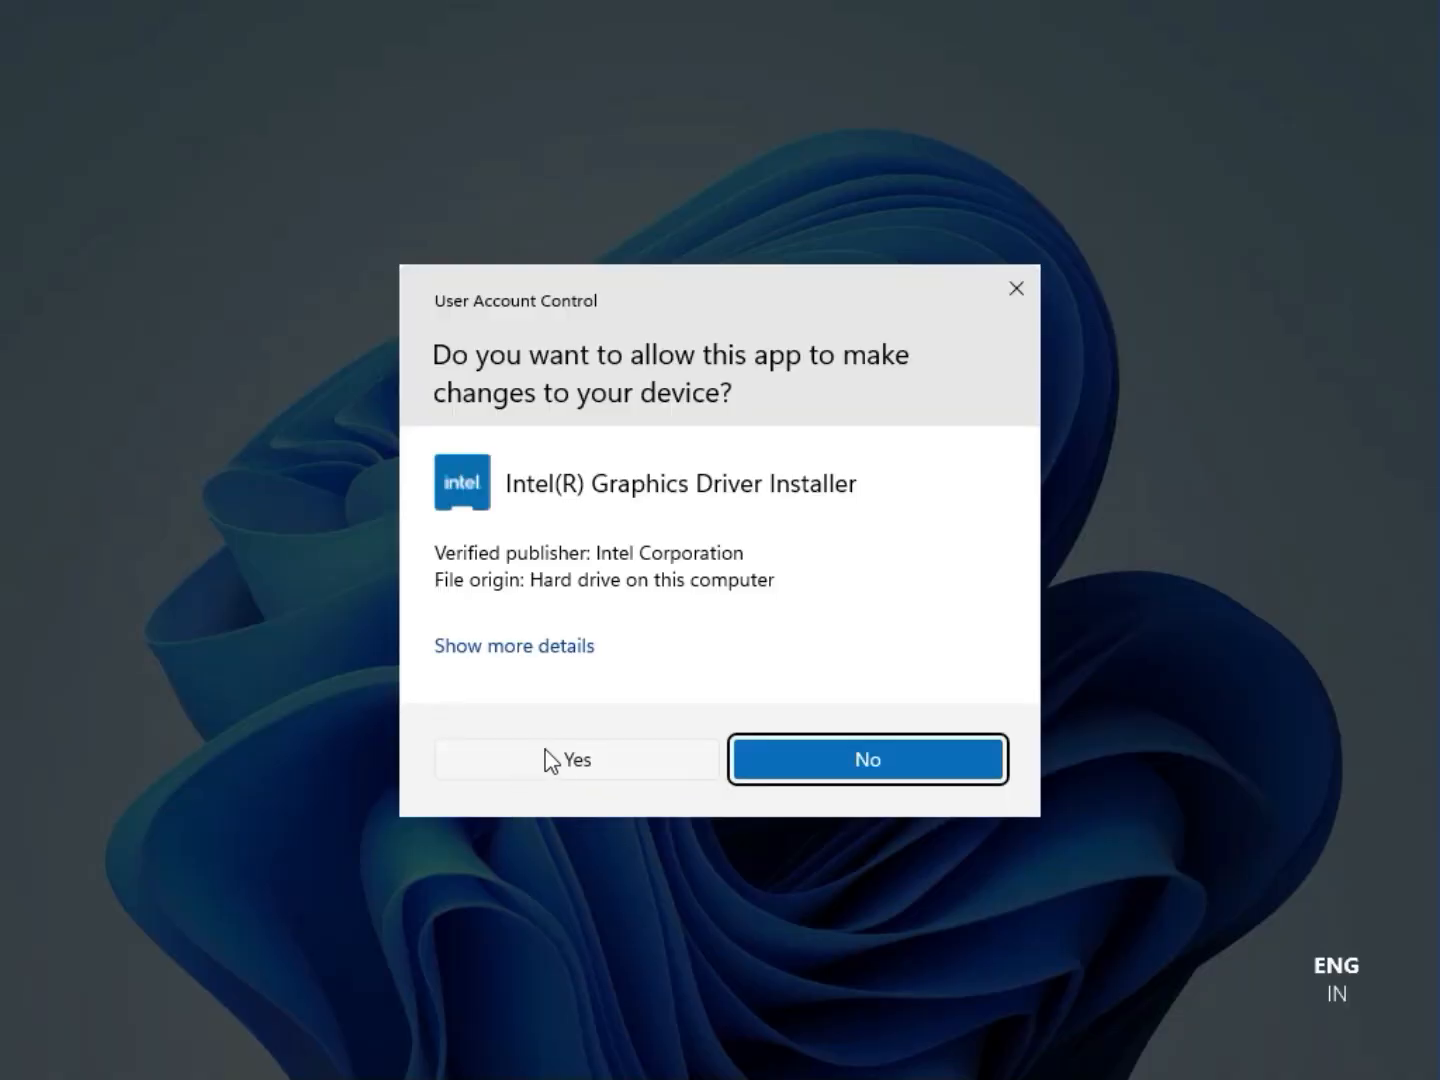
- Allow the Intel graphics installer, begin installation, and dismiss the 'Something went wrong' error
left_click(553, 760)
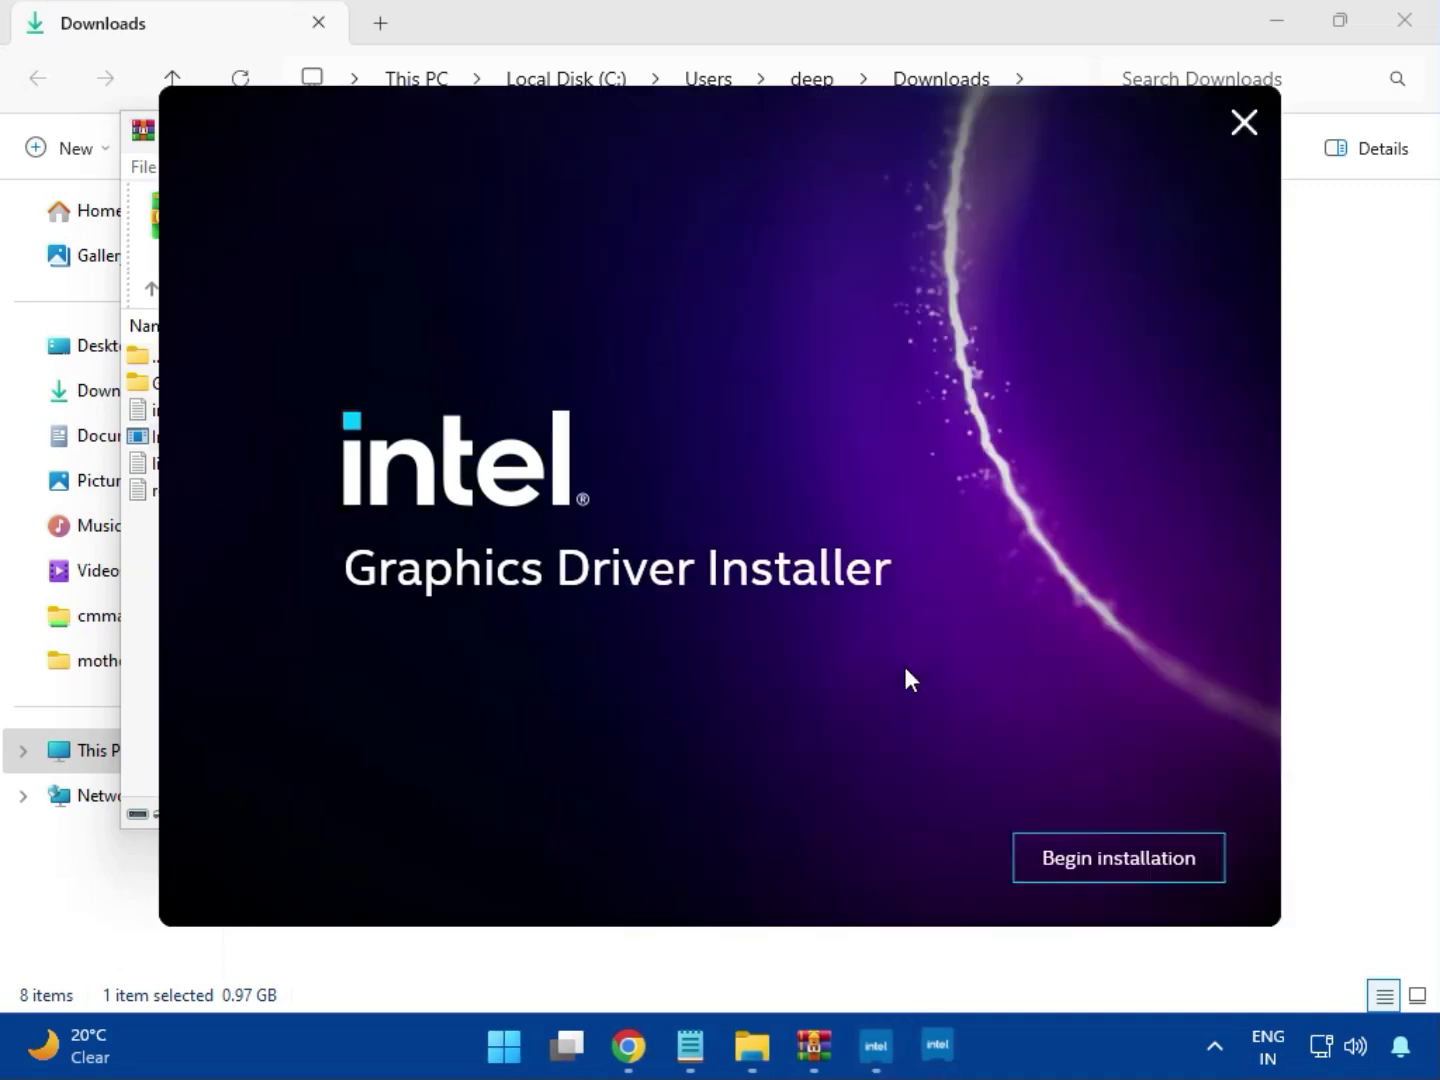
left_click(1100, 857)
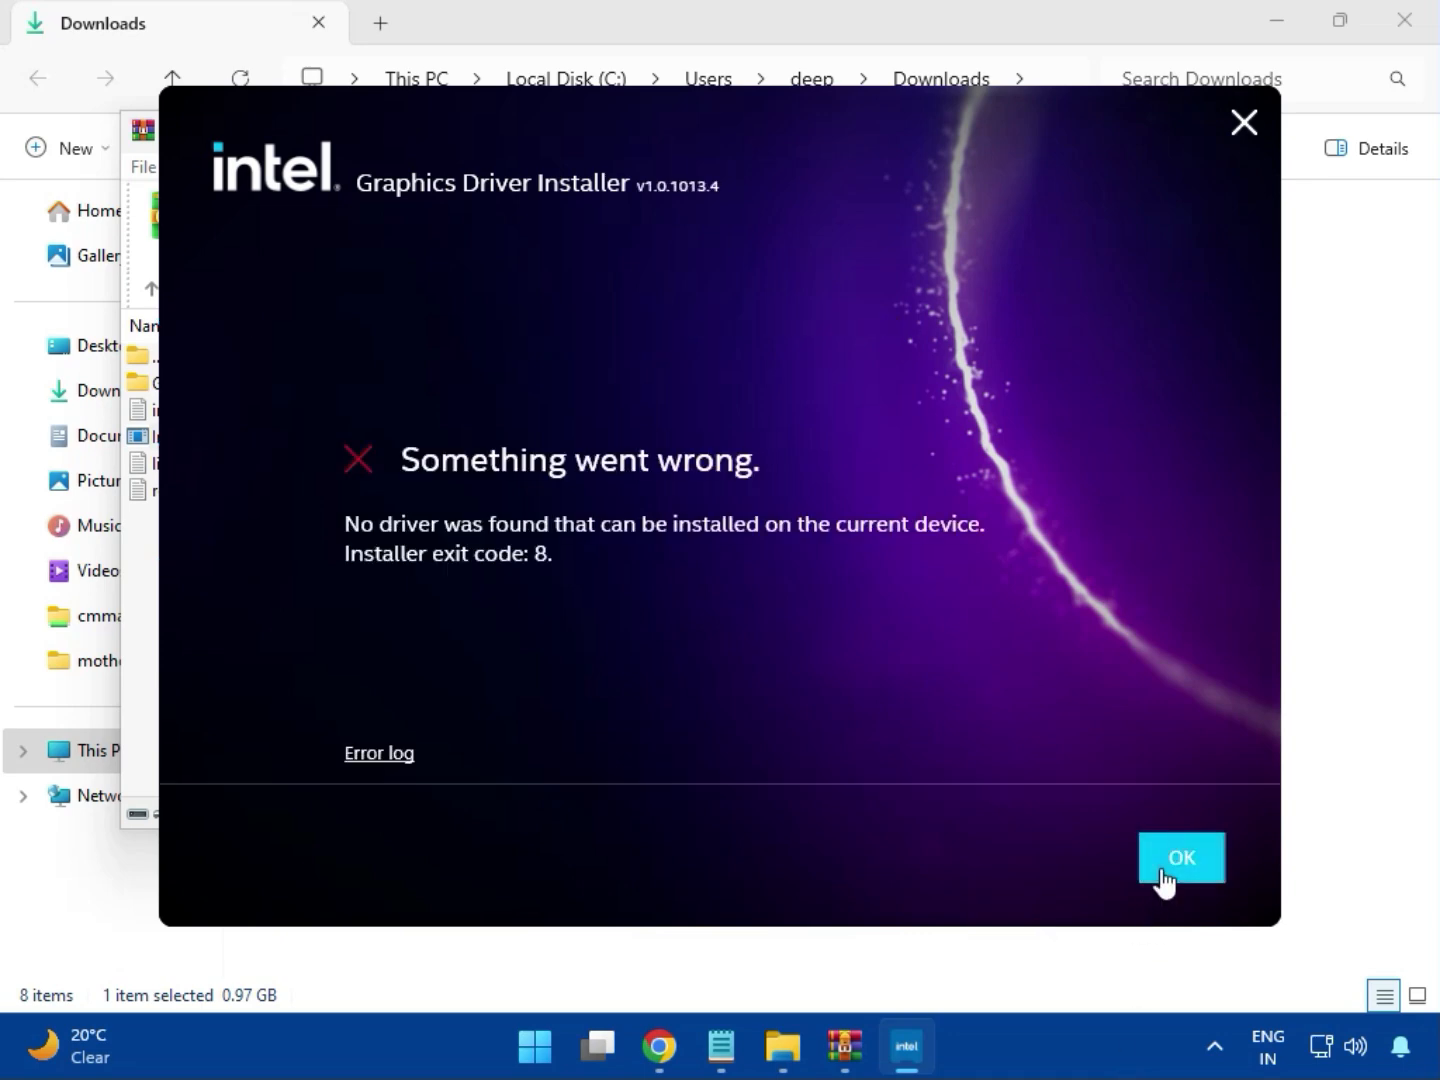
left_click(1181, 860)
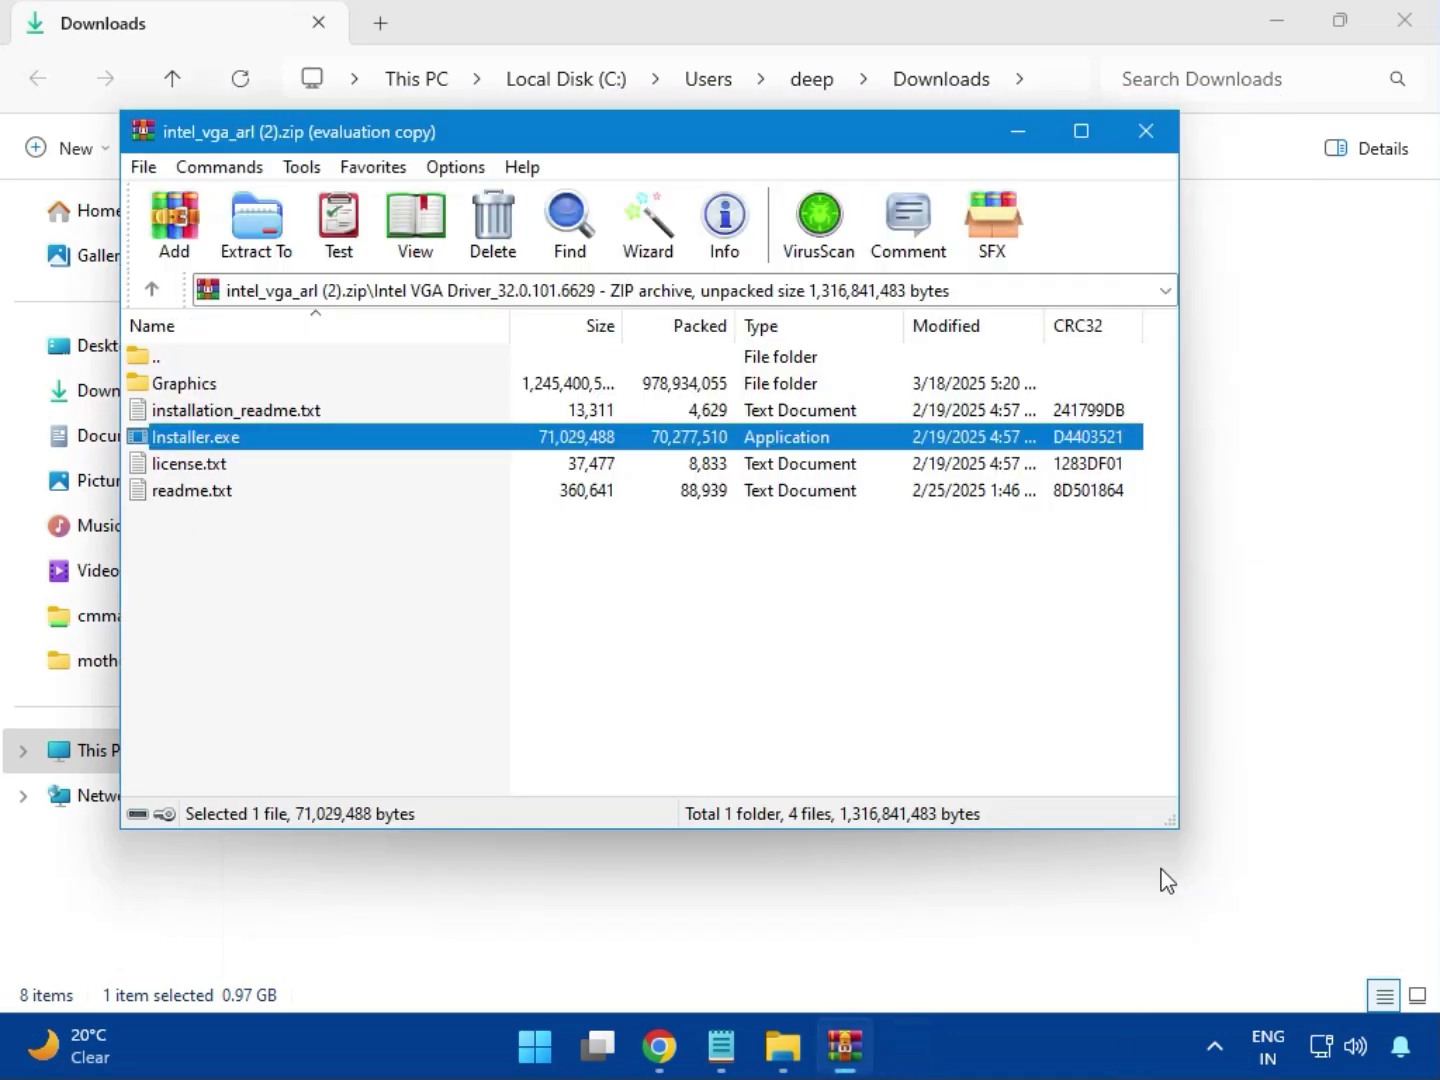
- Close the graphics archive and run Intel Bluetooth.msi from bt_drivers (3).zip's Bluetooth folder
left_click(1140, 128)
left_click(307, 324)
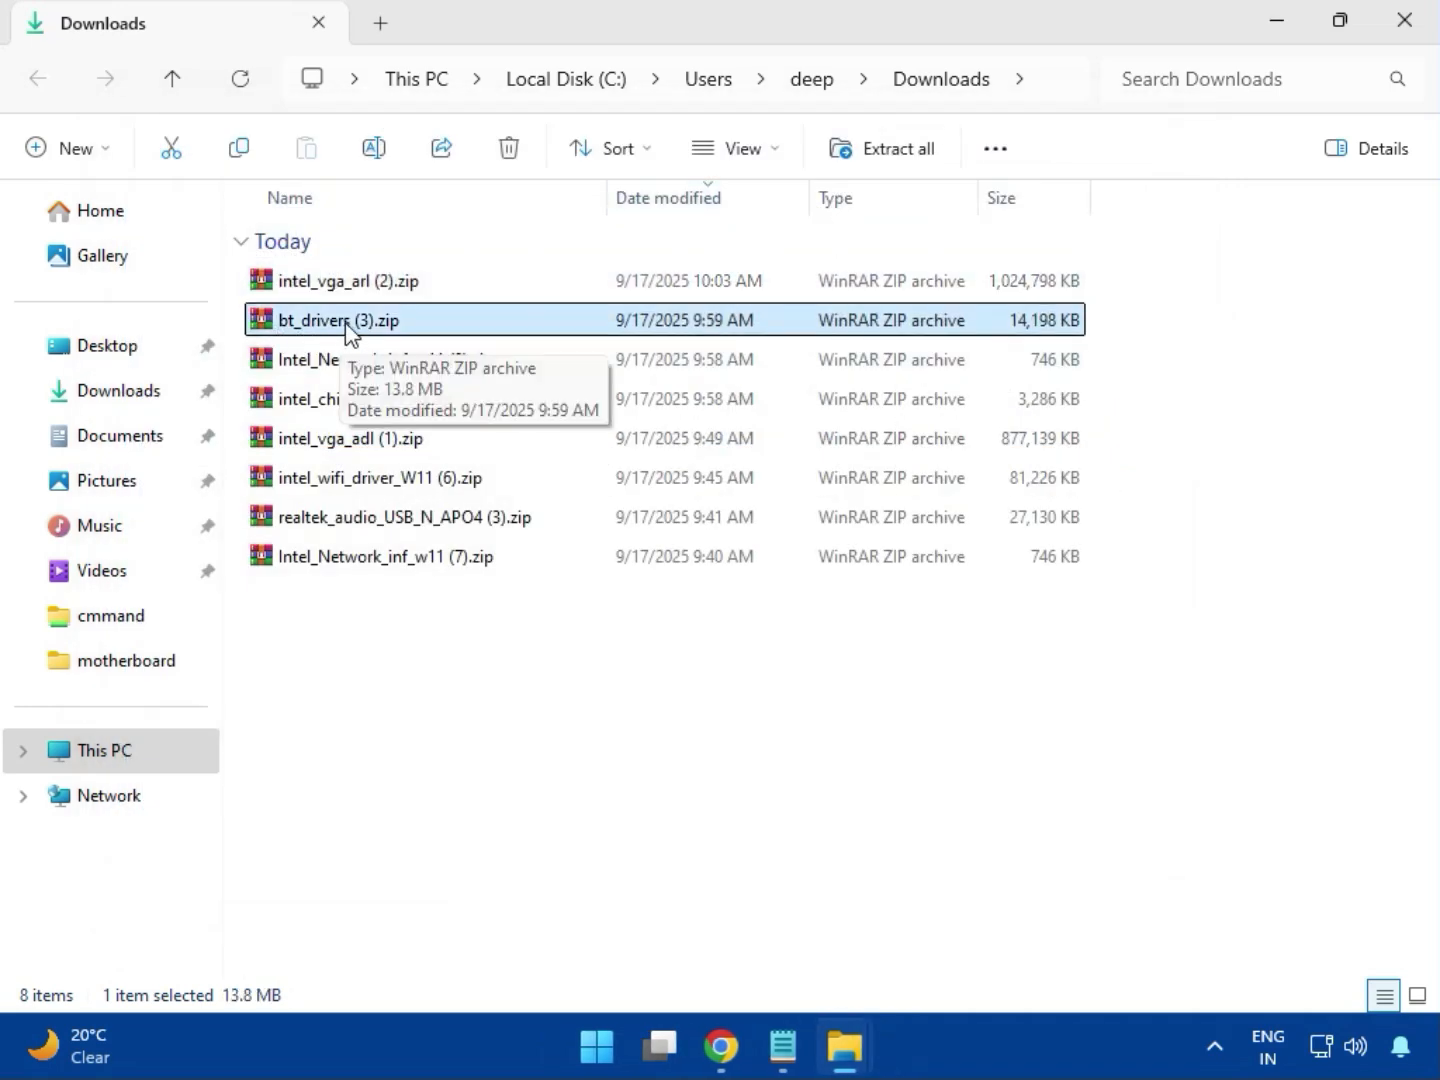
double_click(346, 322)
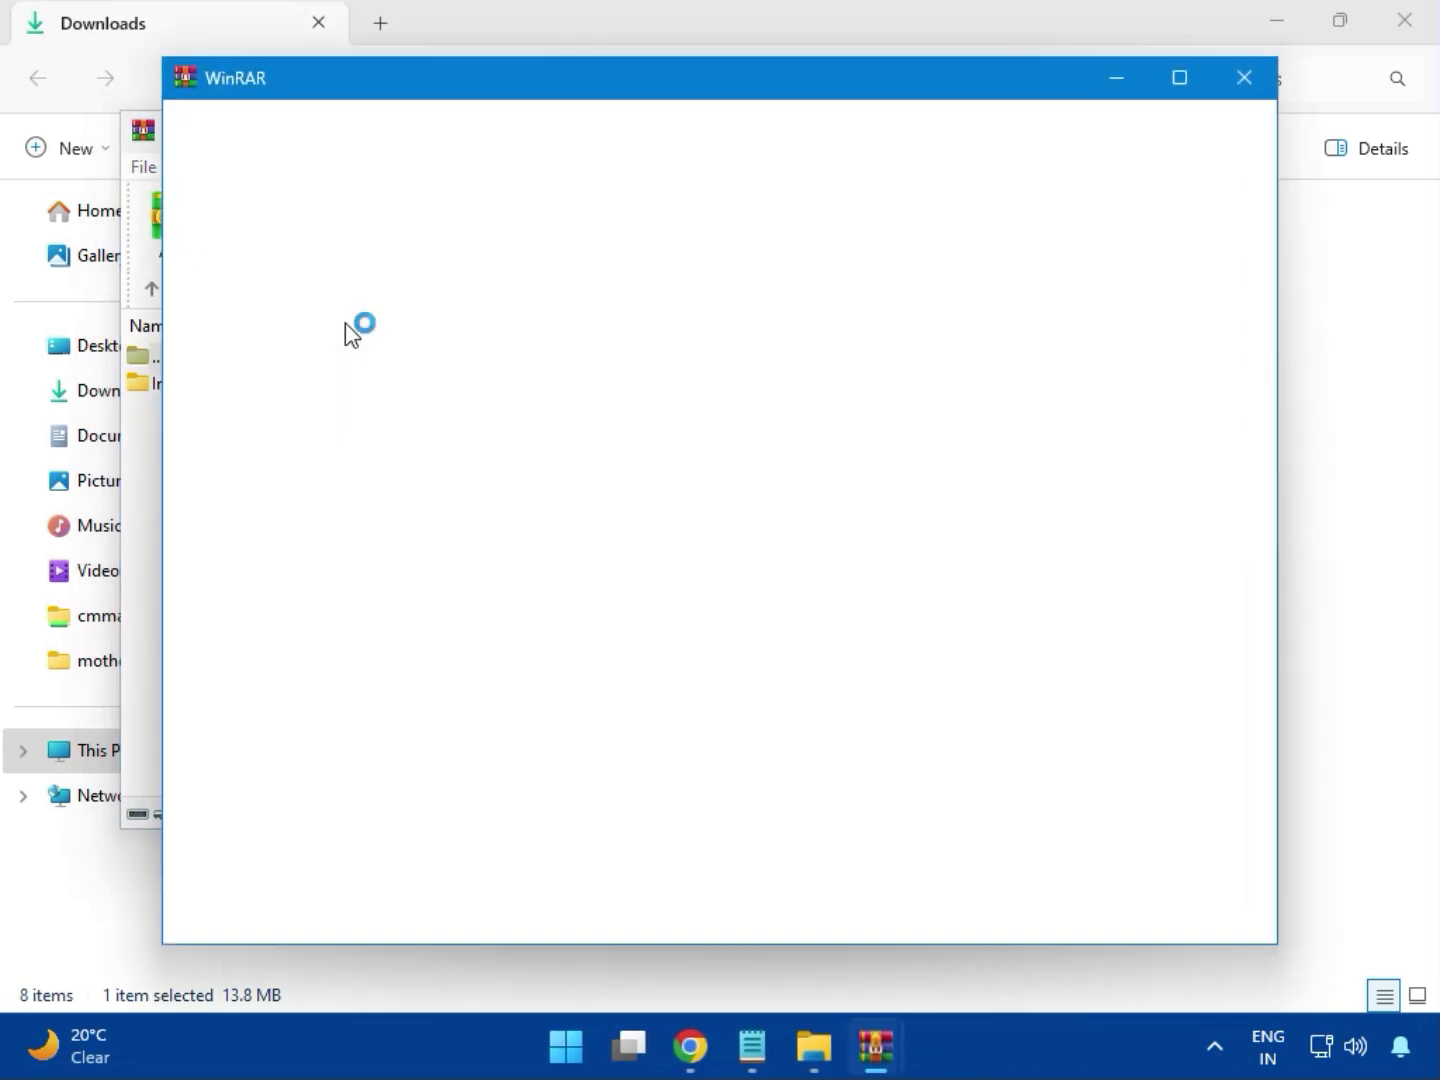
left_click(1245, 78)
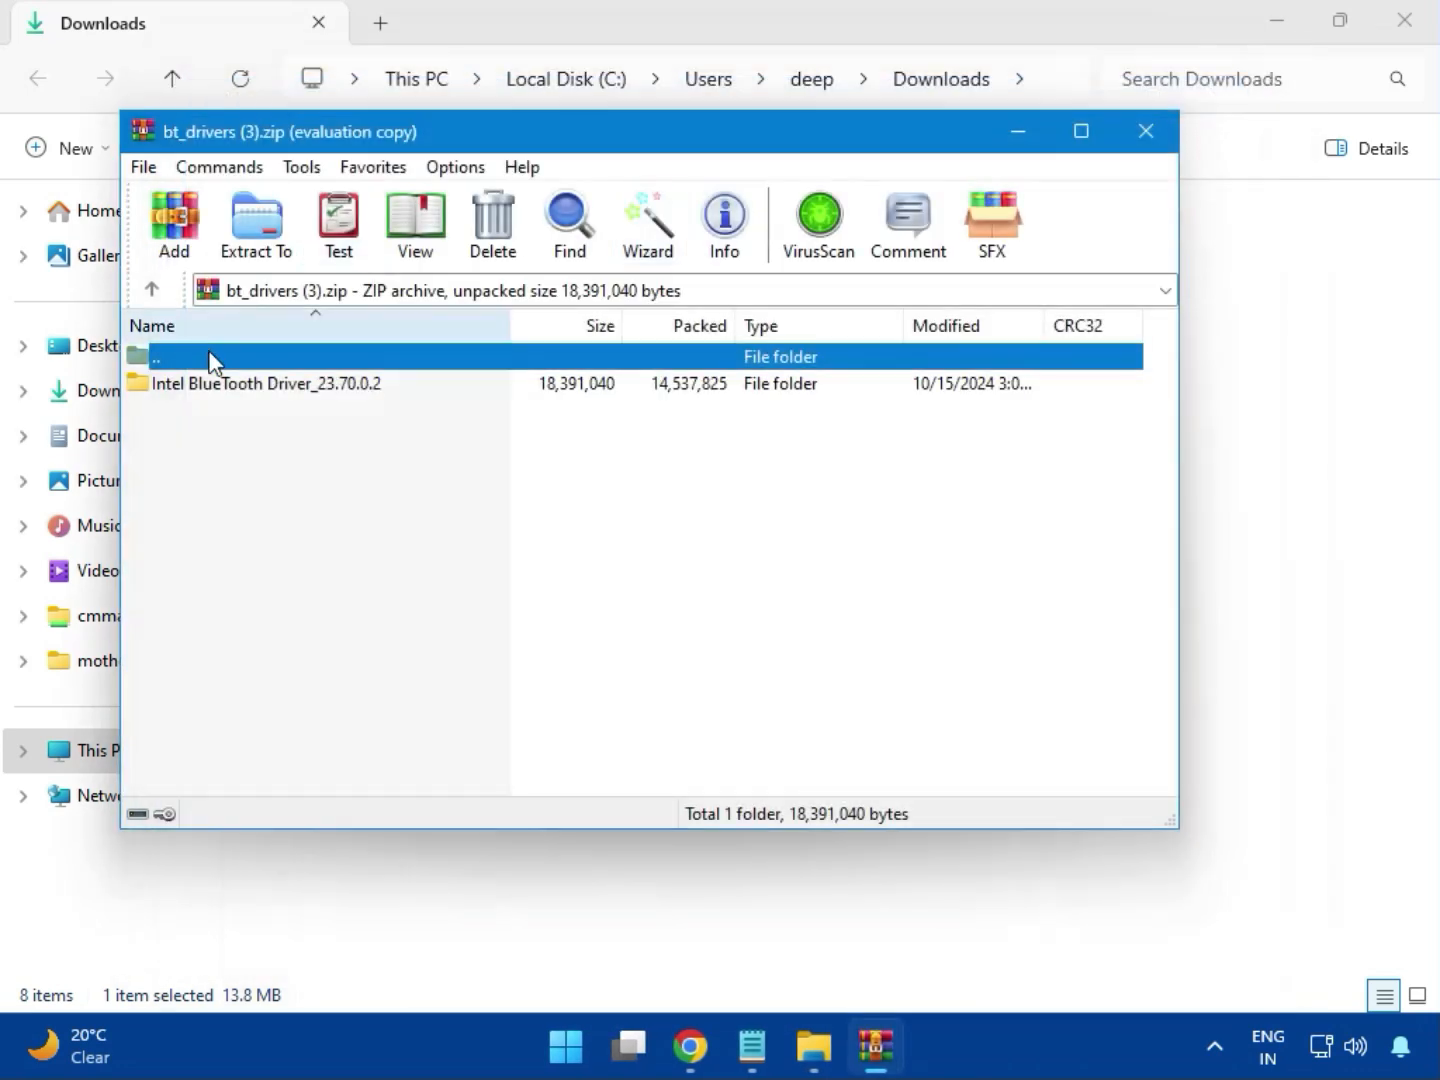
left_click(238, 388)
double_click(265, 389)
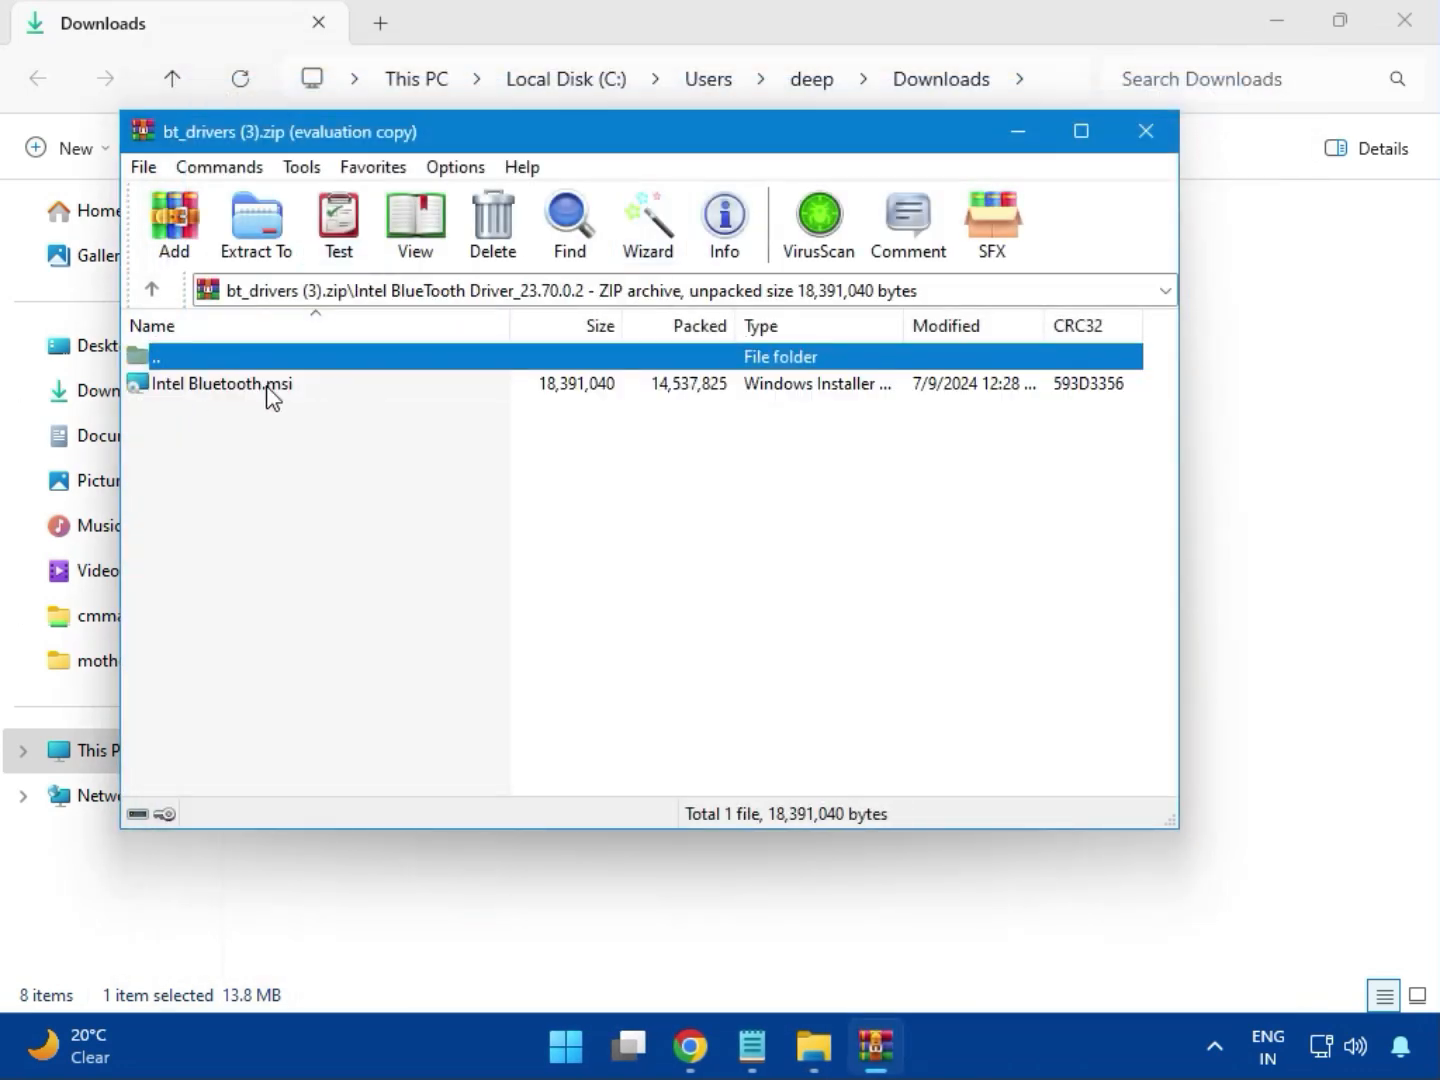
double_click(238, 384)
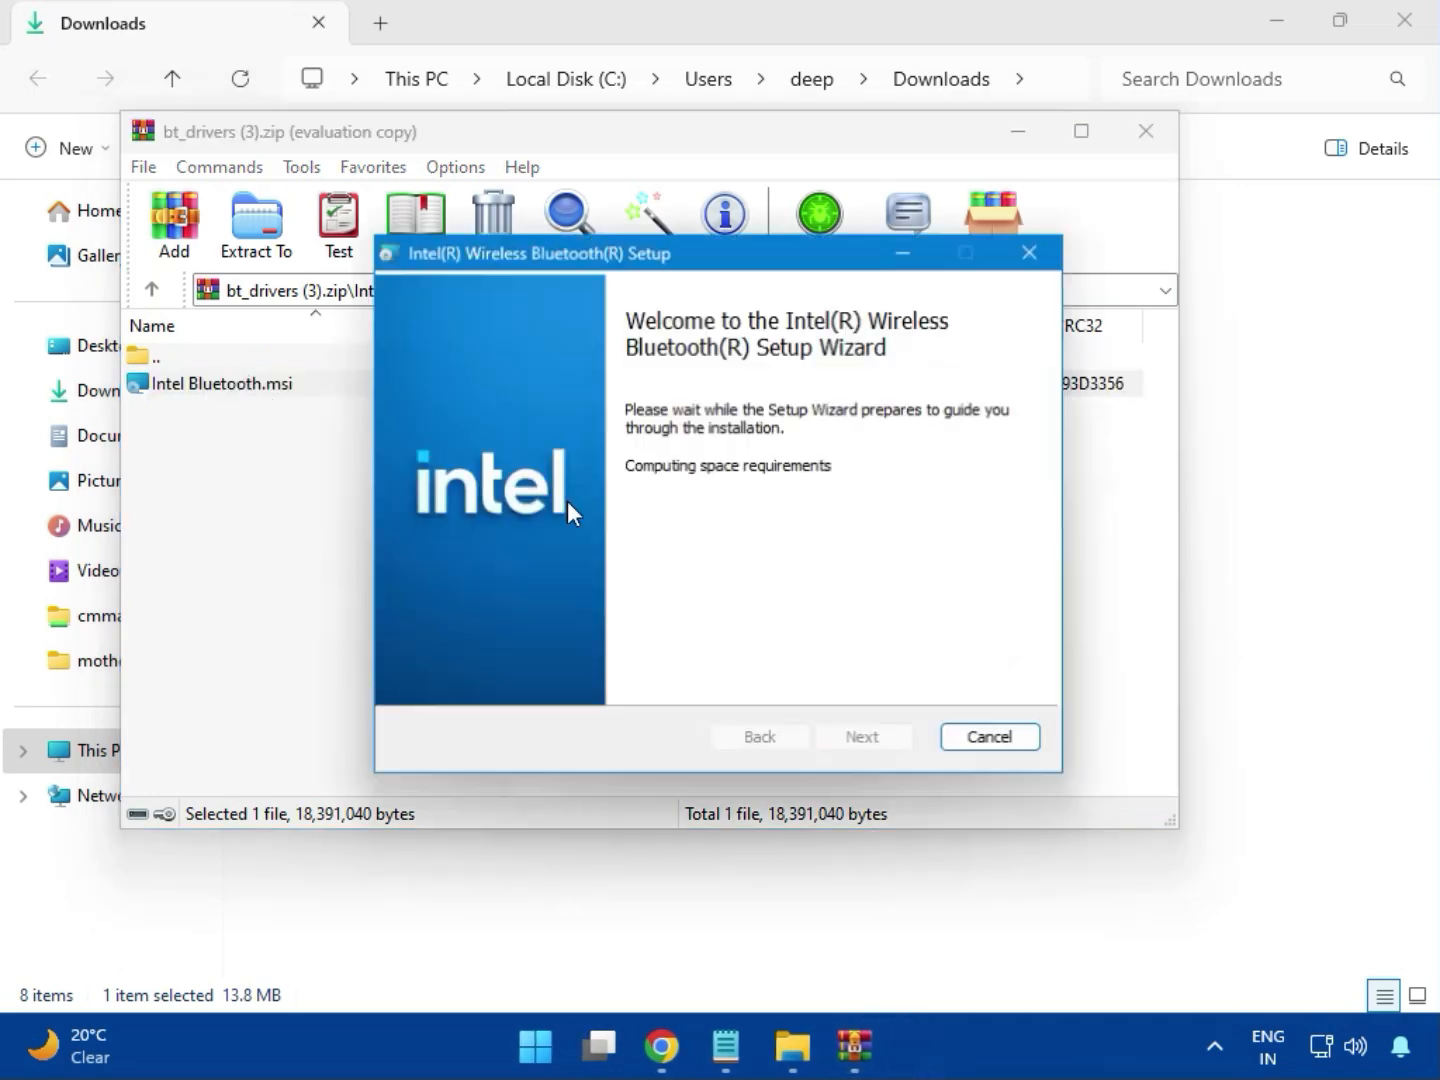
- Accept the license, install the Intel Bluetooth driver with Typical setup, finish, and close WinRAR
left_click(861, 736)
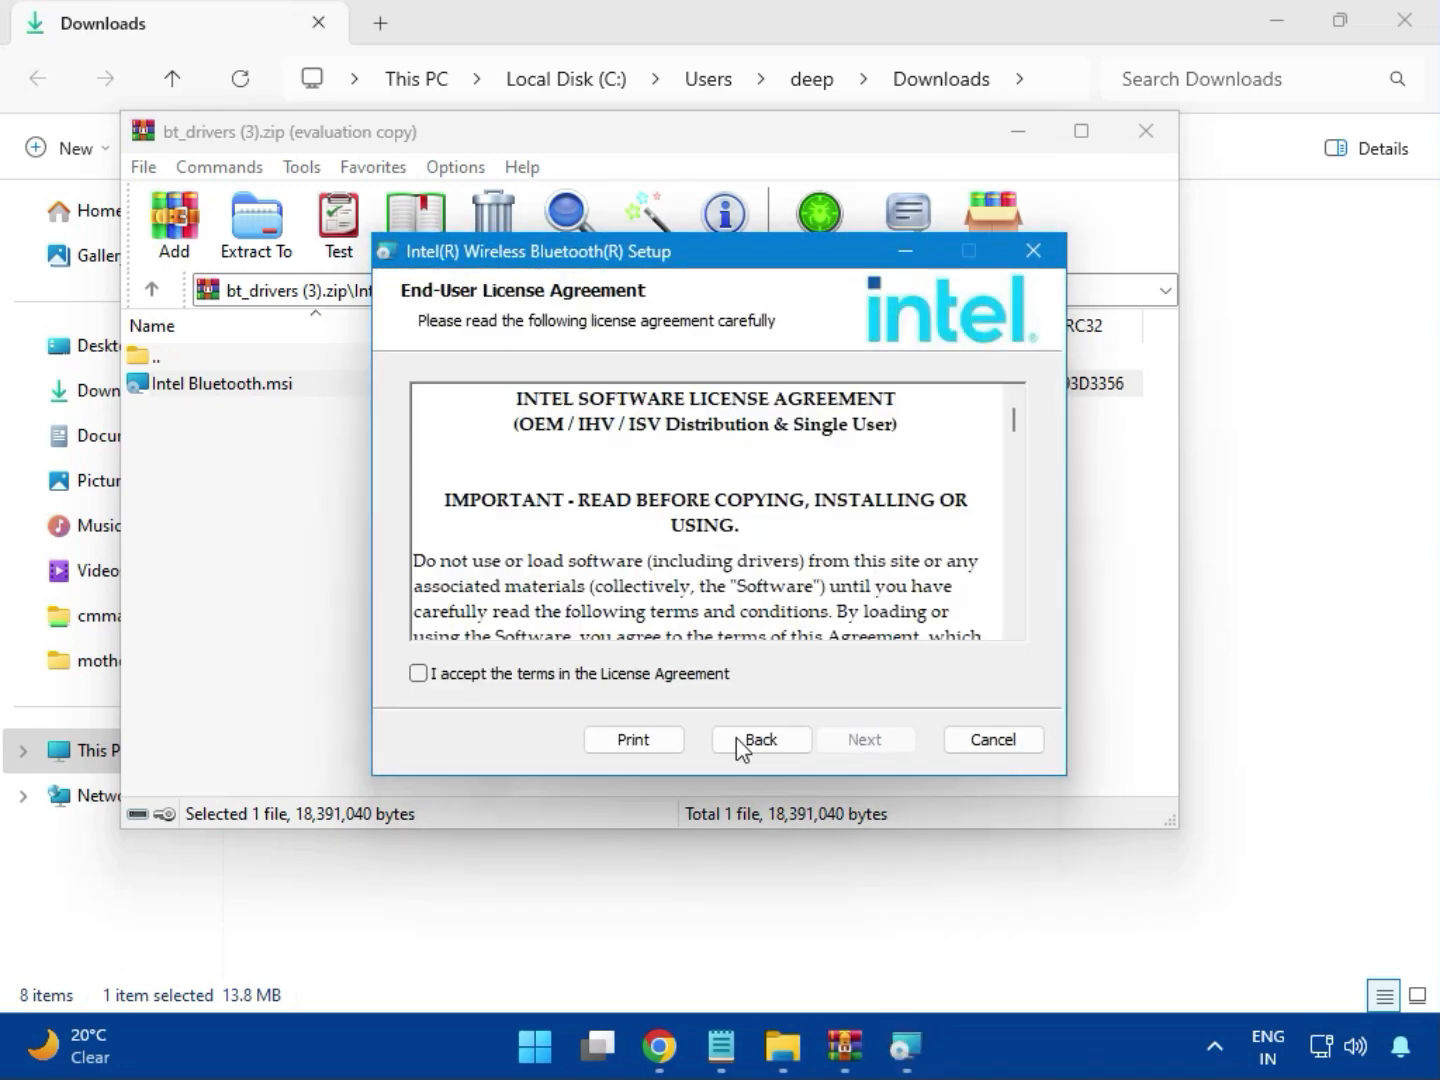
left_click(512, 679)
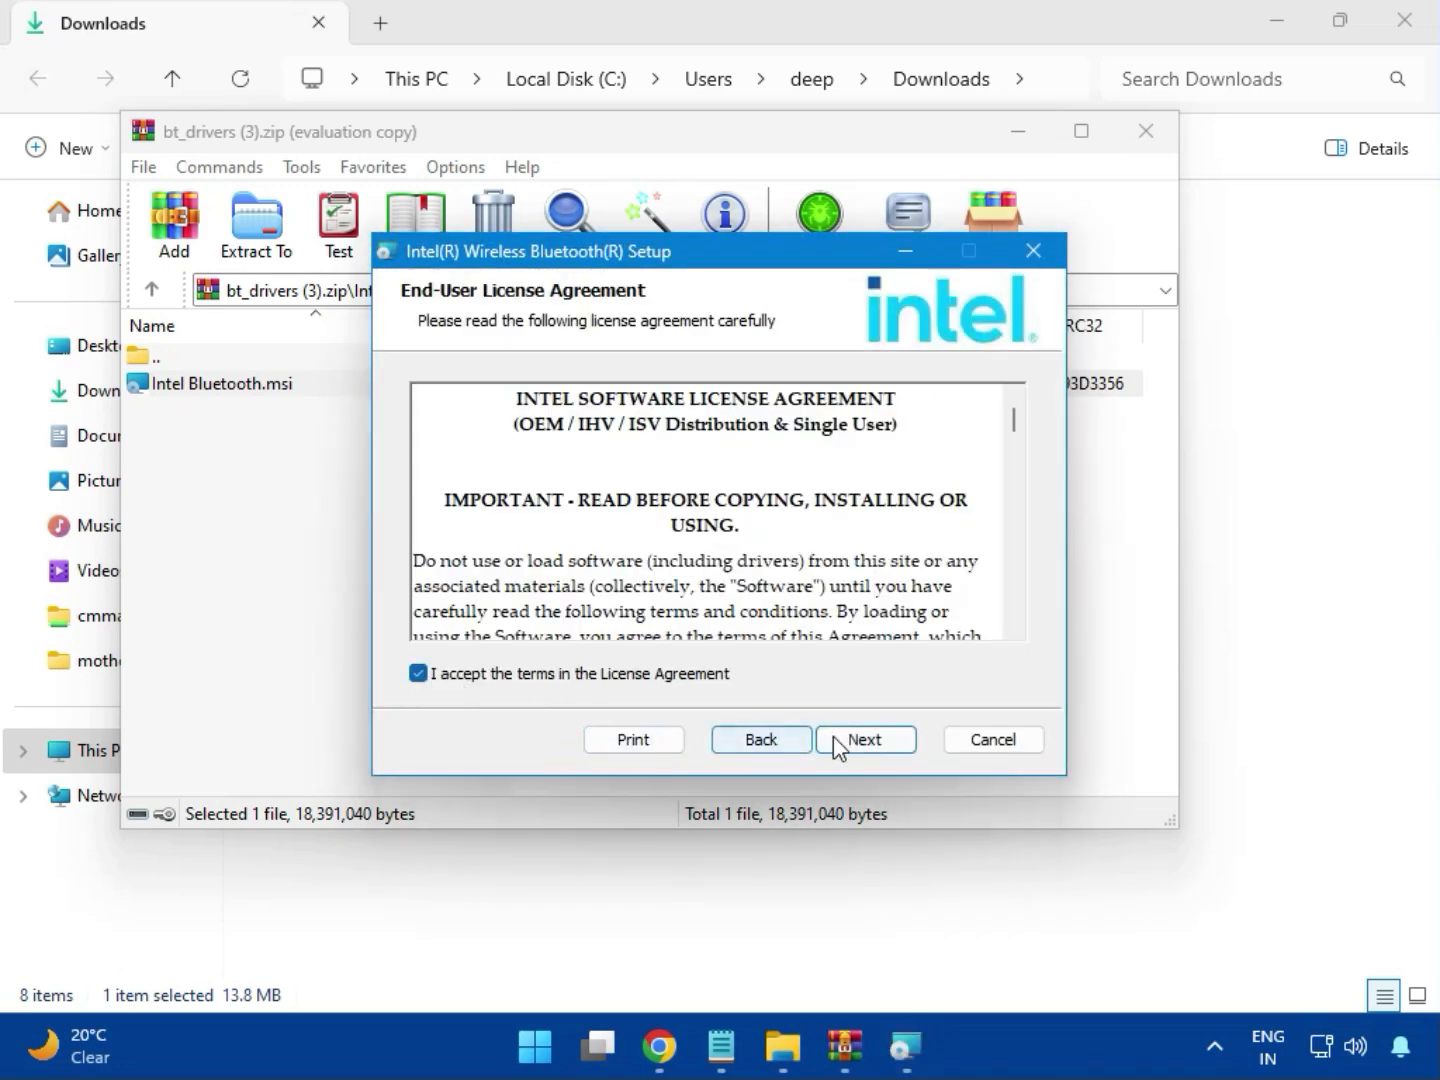
left_click(839, 741)
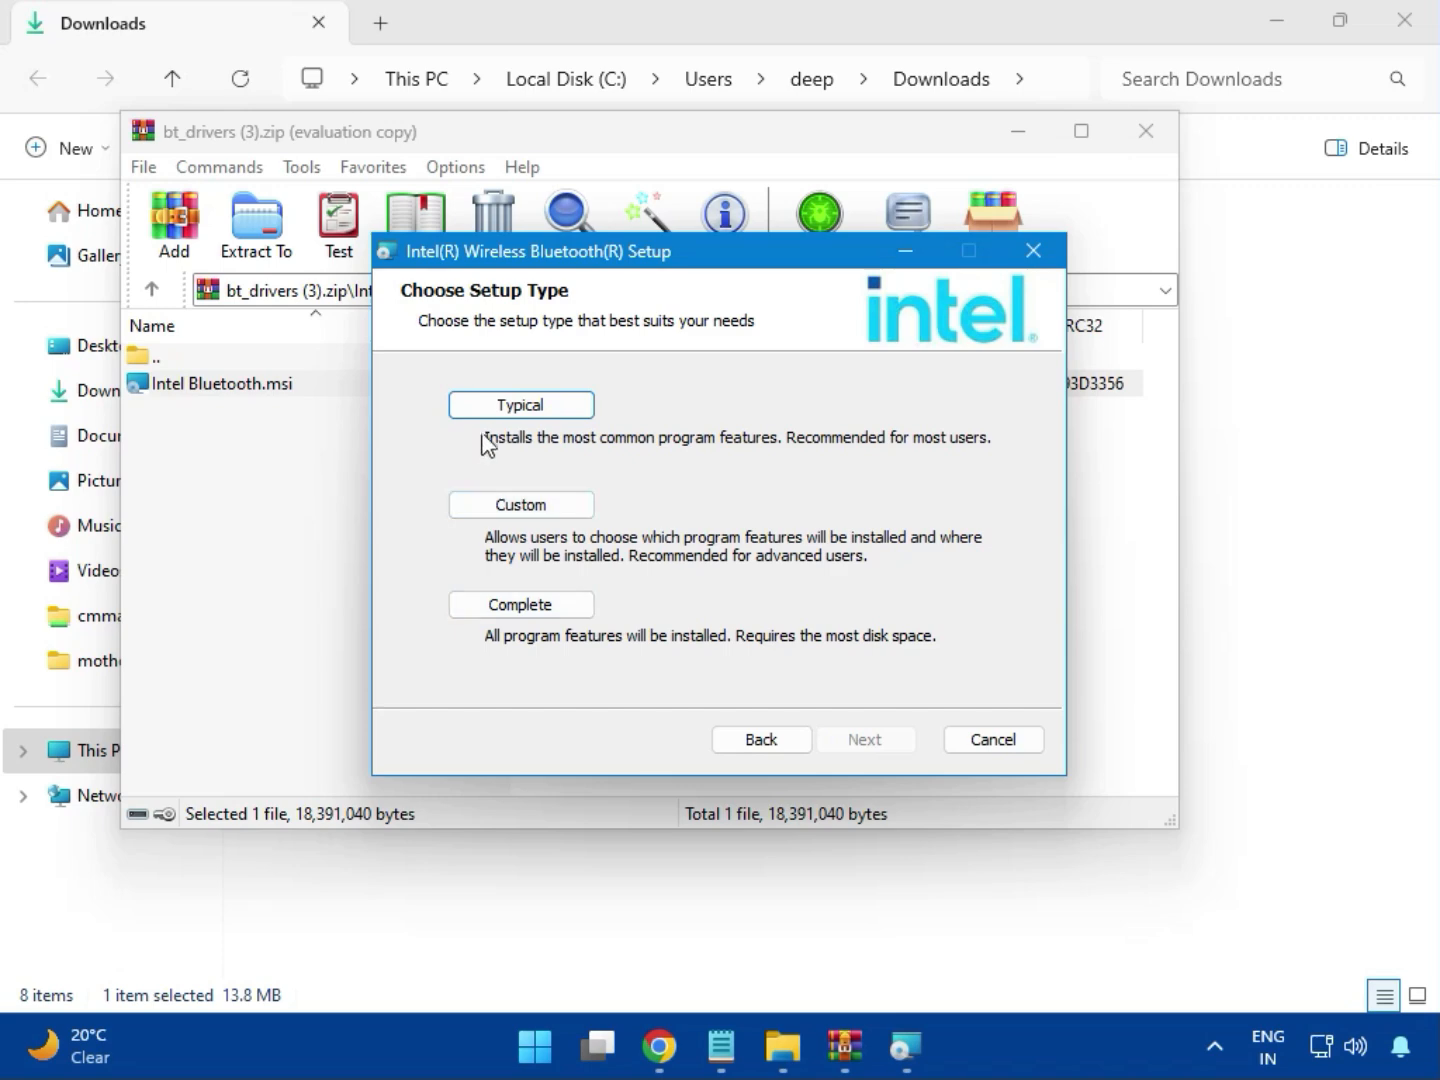
left_click(499, 409)
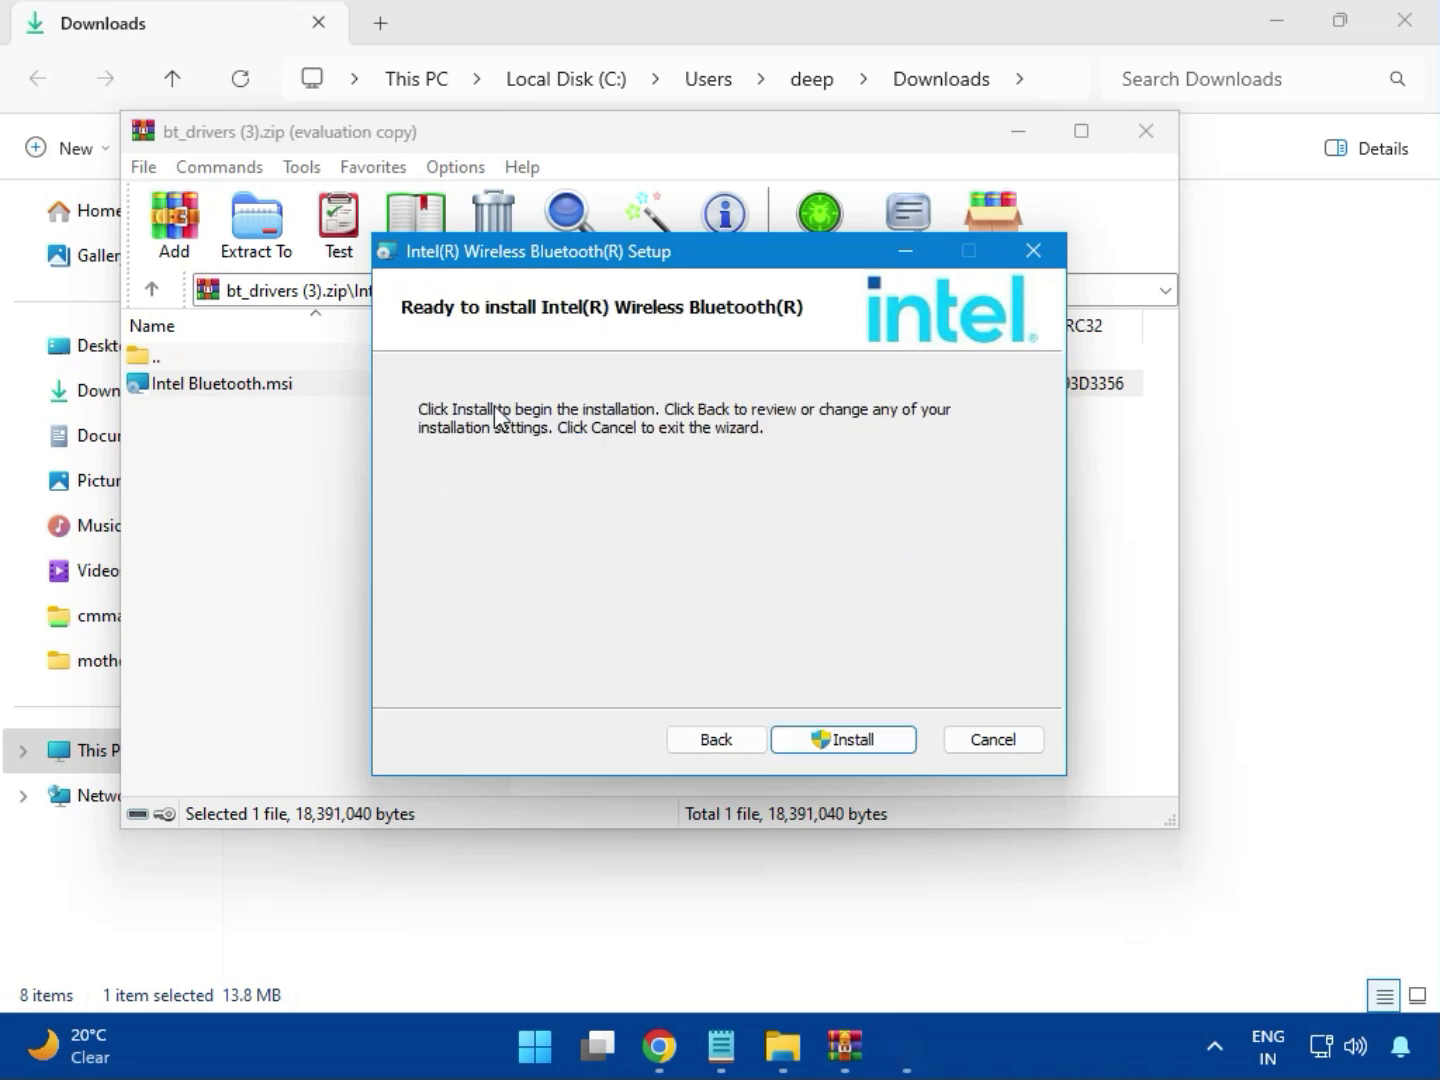
left_click(823, 731)
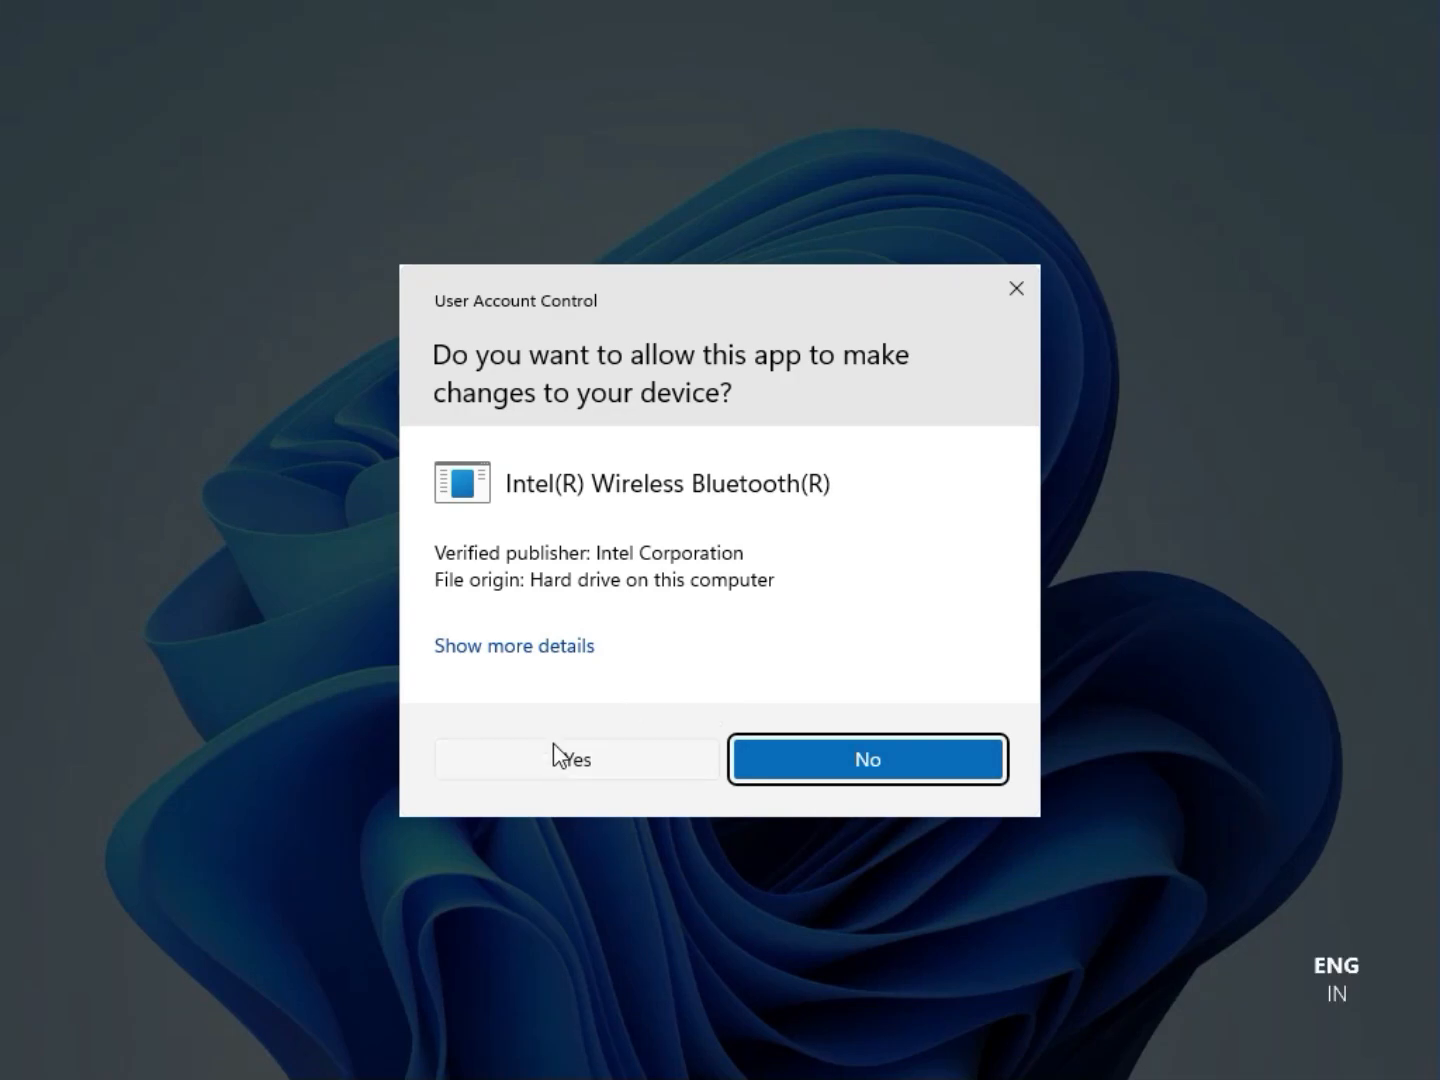
left_click(554, 742)
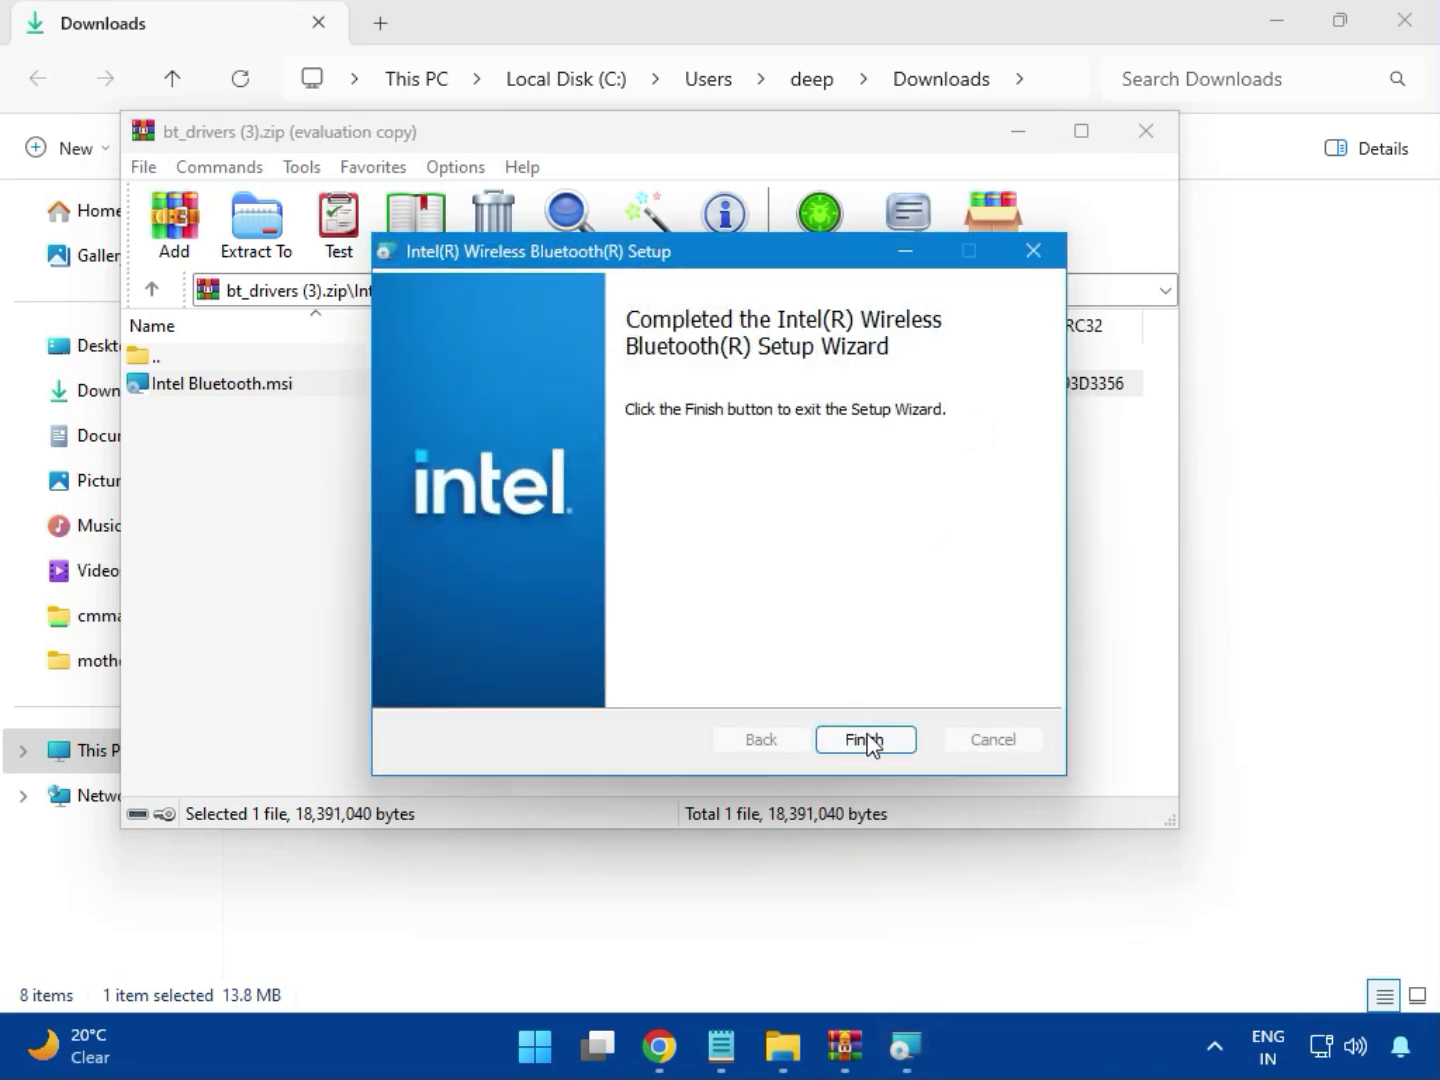
left_click(867, 741)
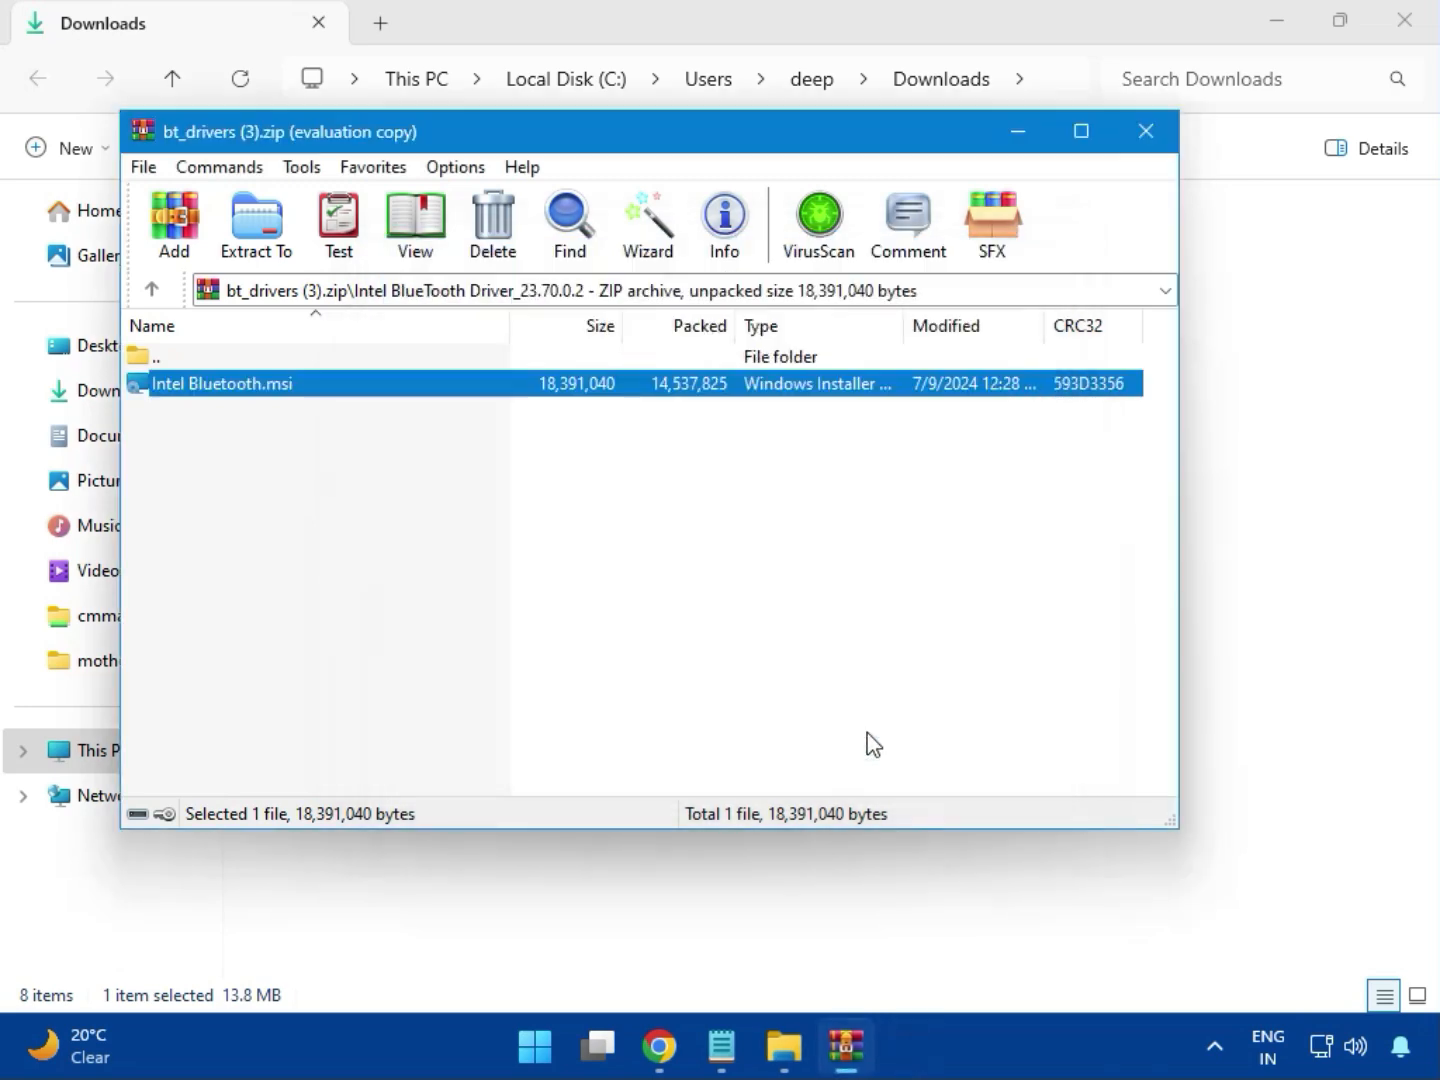
left_click(1157, 140)
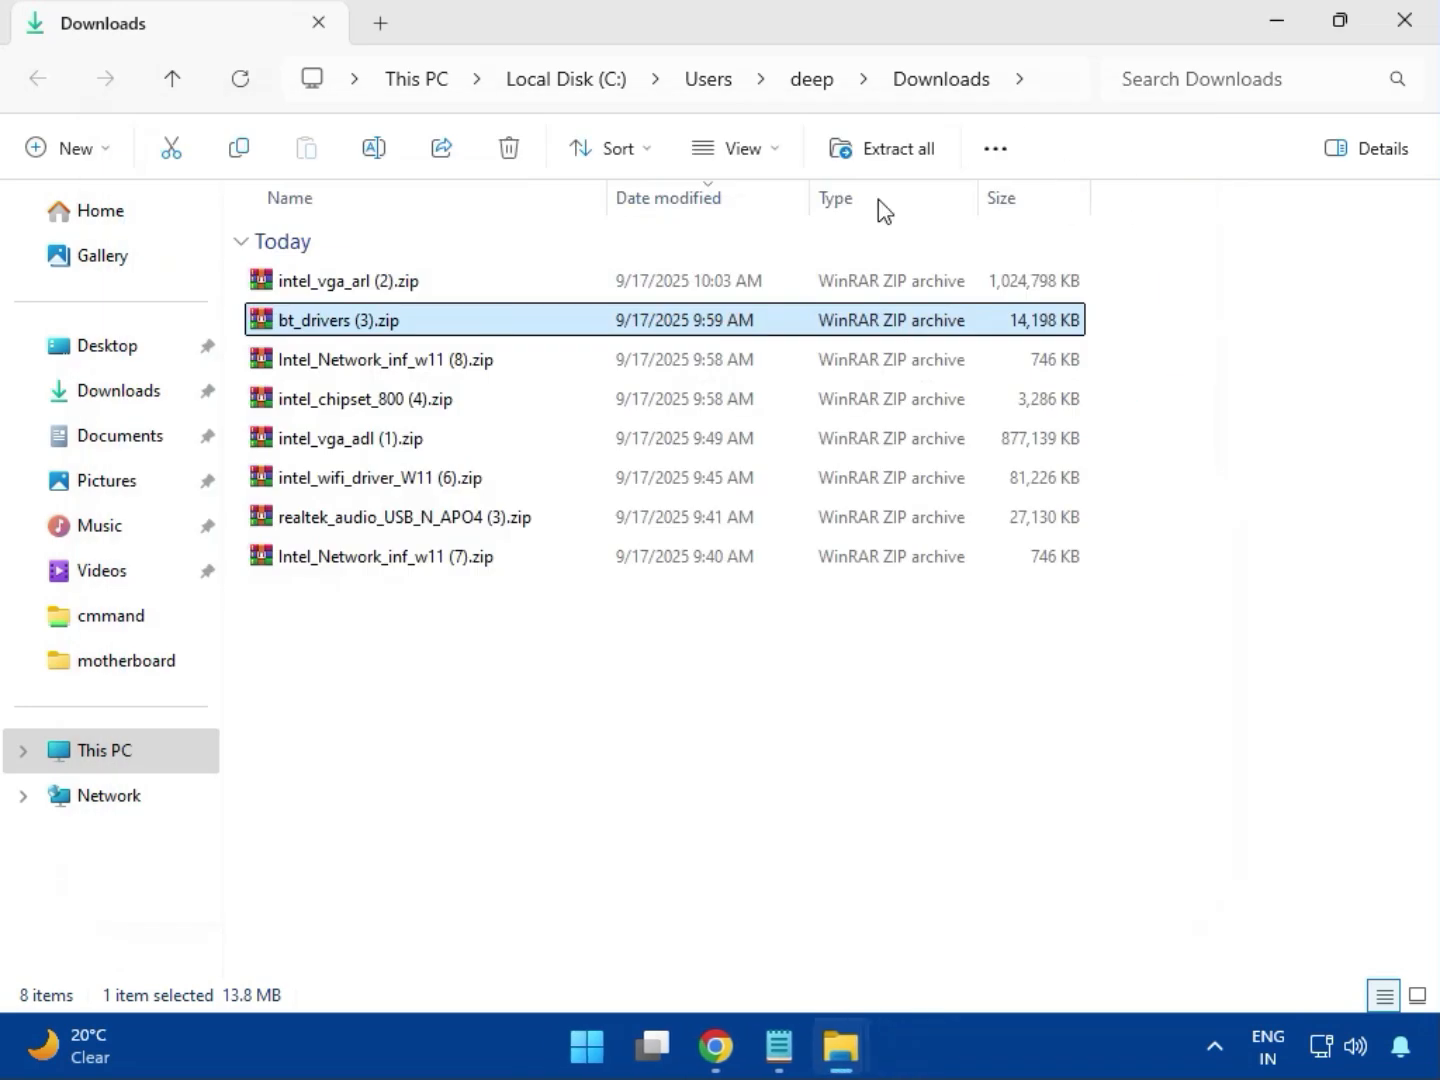
- Run MSI SetupDrv64.exe from the W11 folder of Intel_Network_inf_w11 (8).zip, then close it and WinRAR
double_click(400, 362)
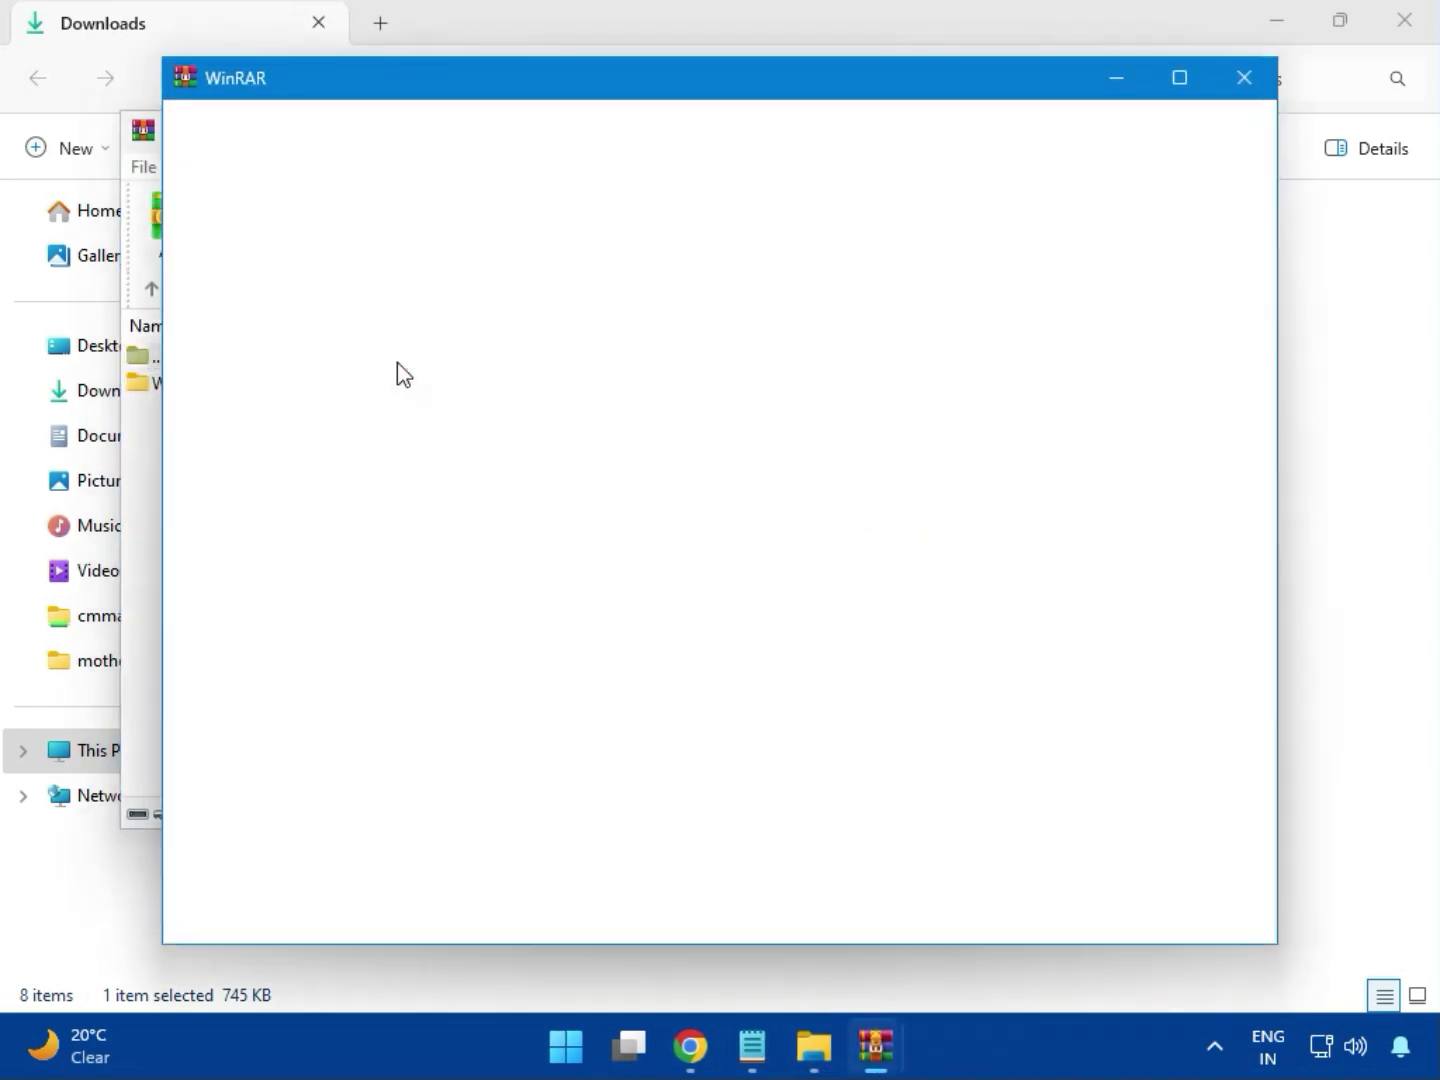
left_click(1245, 80)
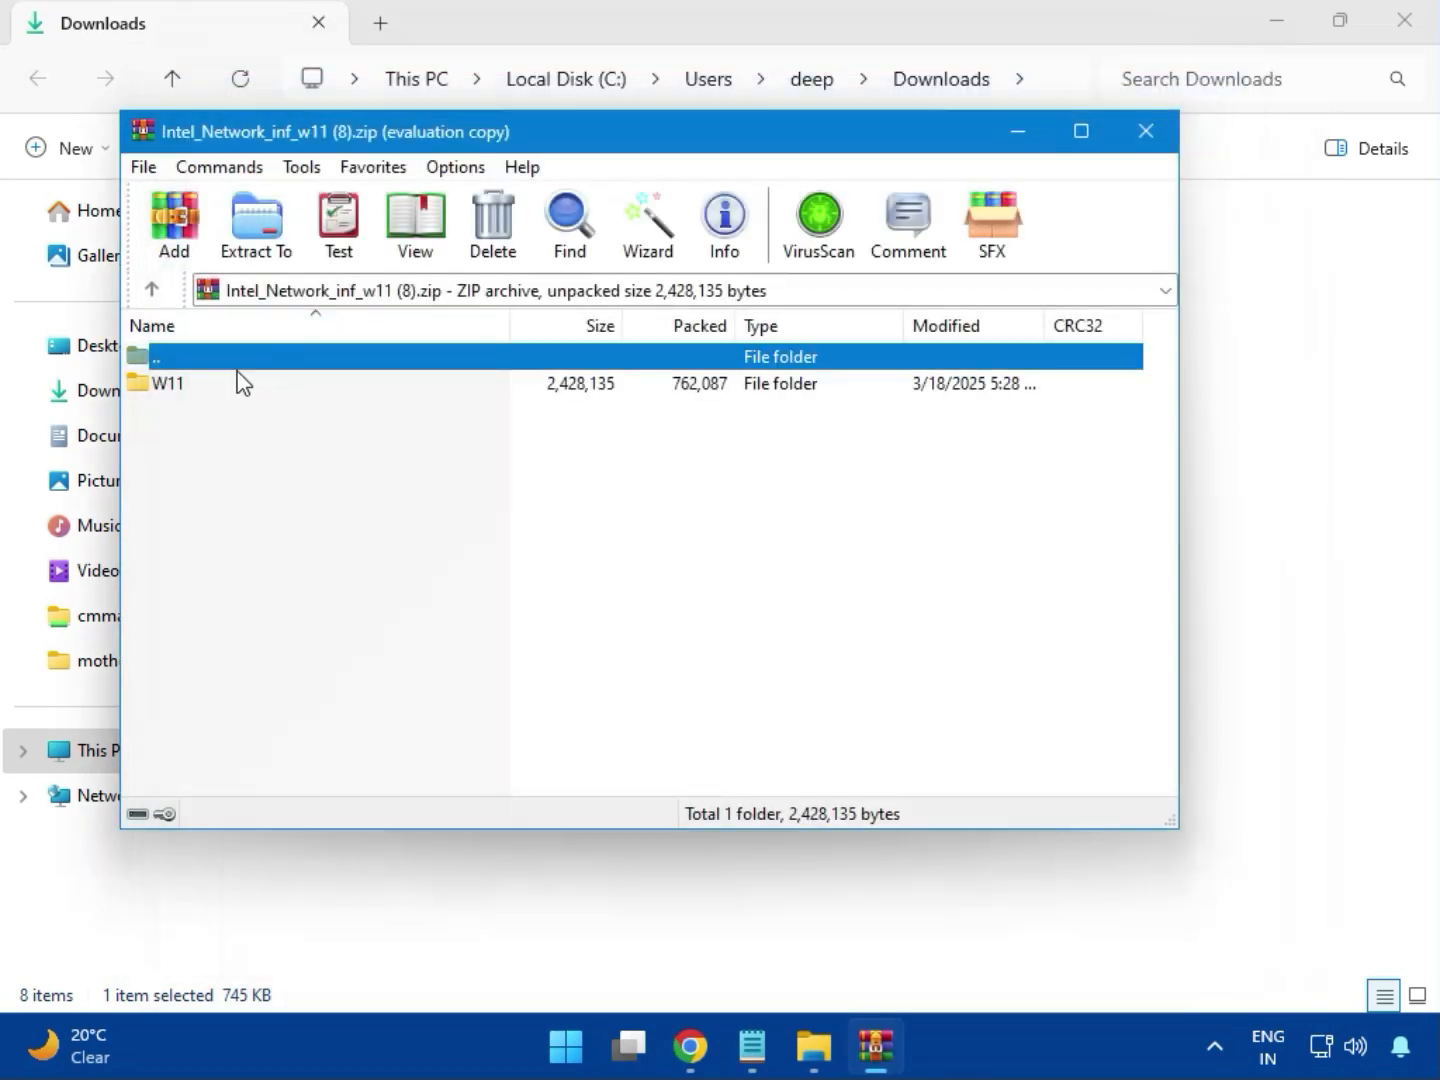
left_click(176, 386)
double_click(183, 392)
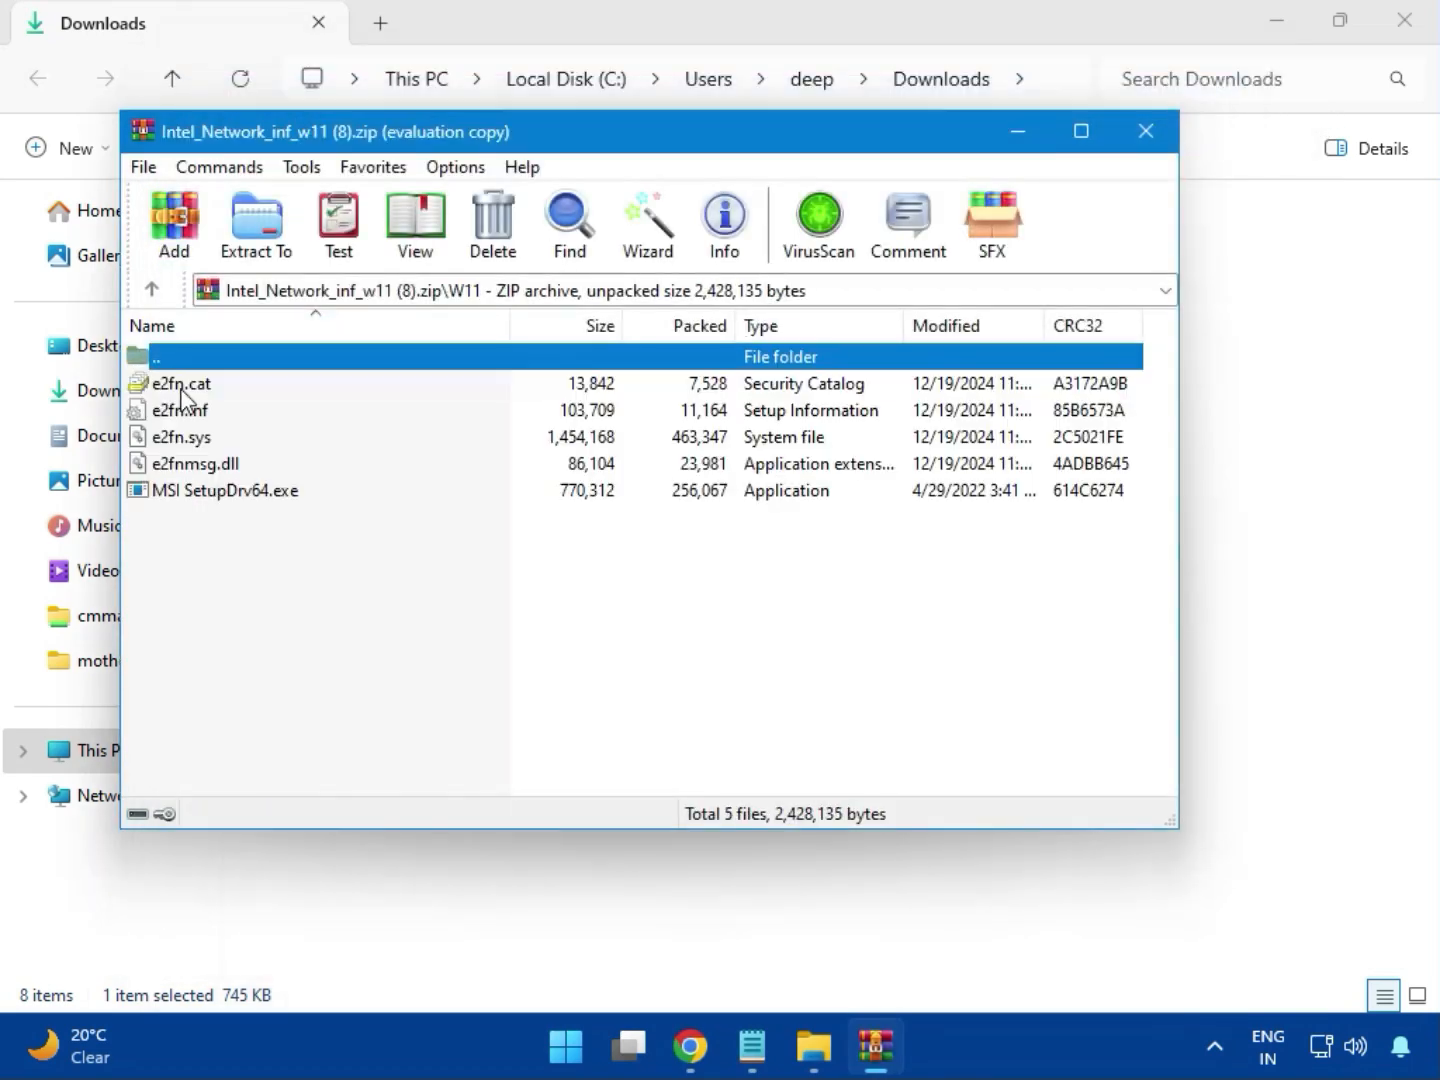
double_click(269, 498)
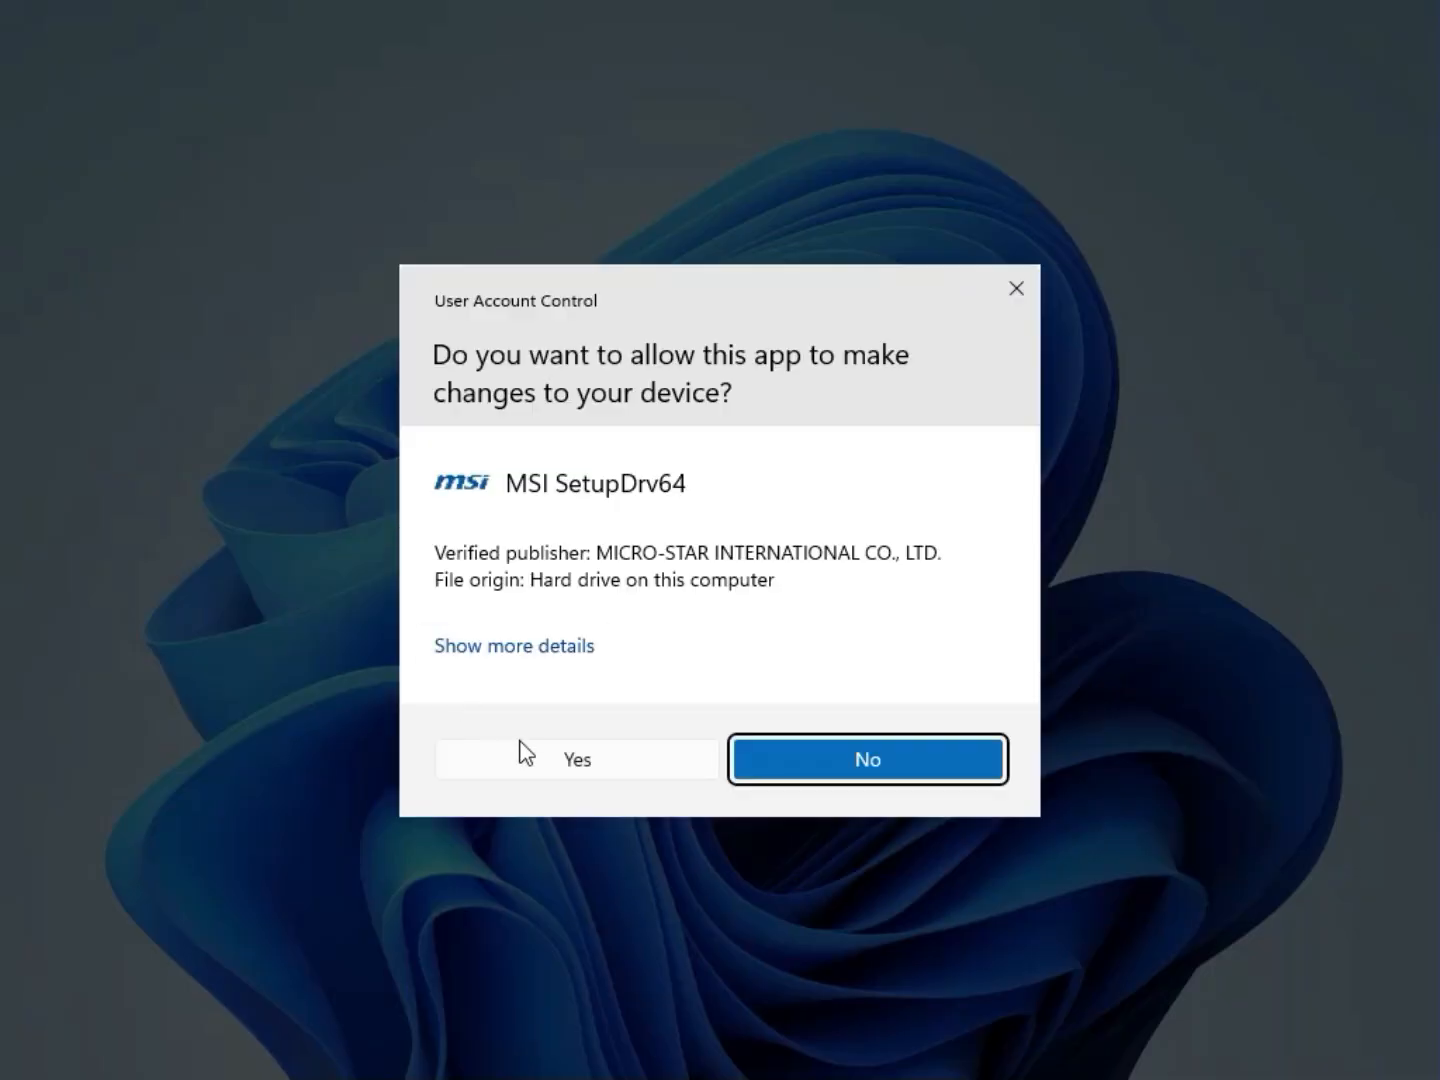
left_click(536, 748)
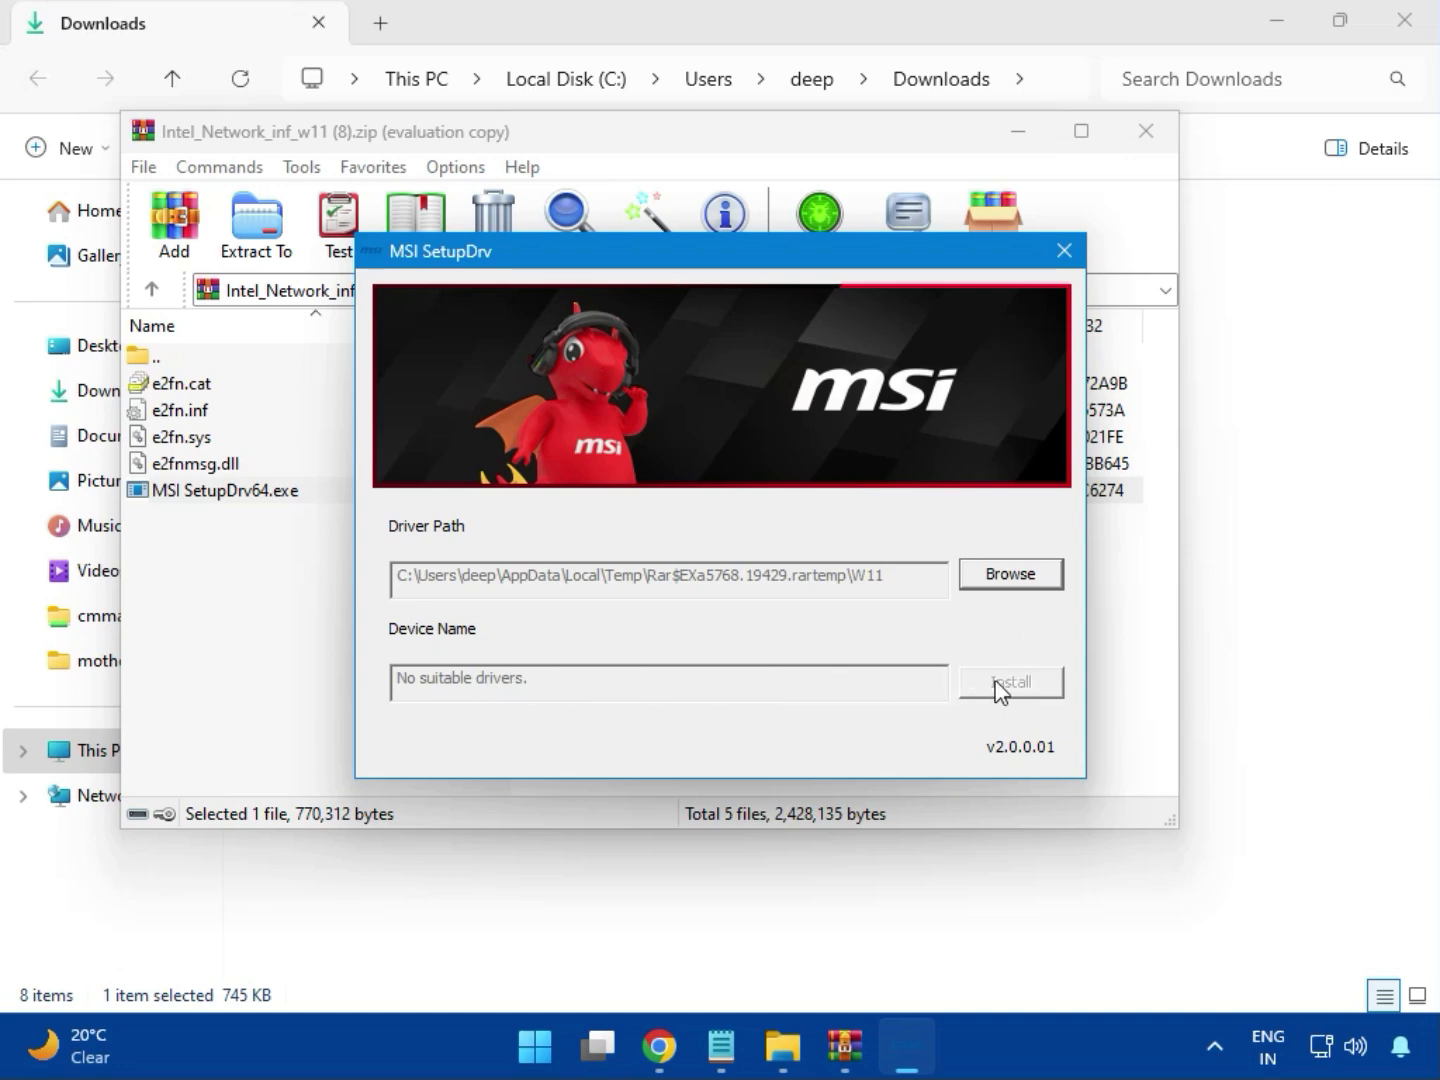
left_click(1065, 251)
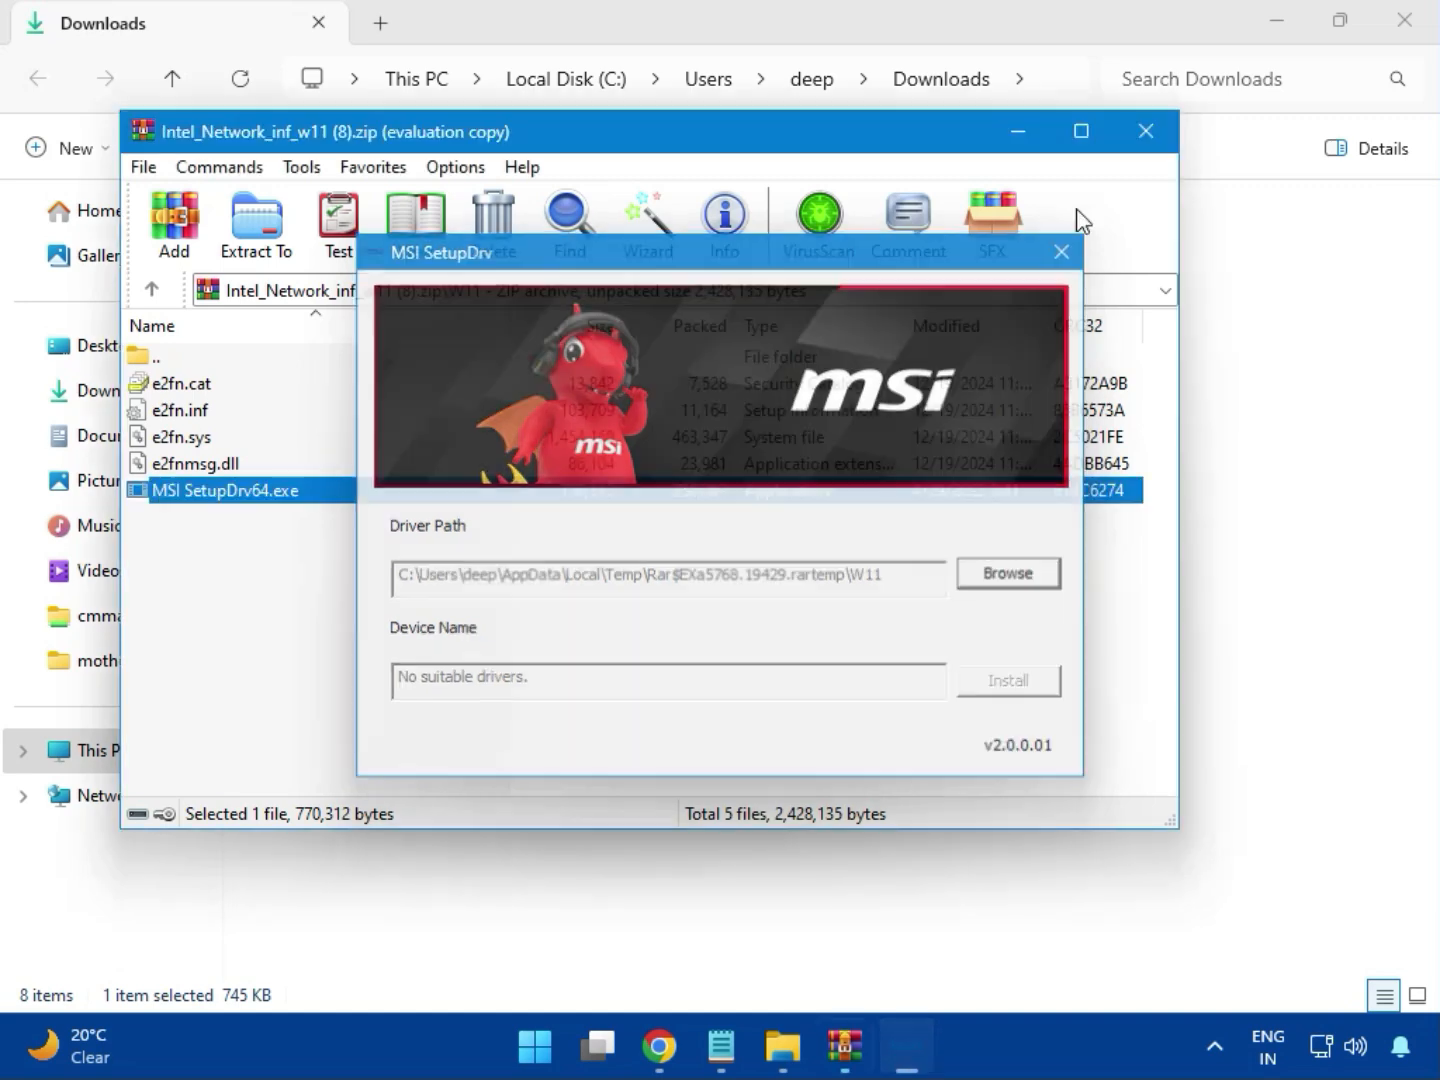
left_click(1147, 131)
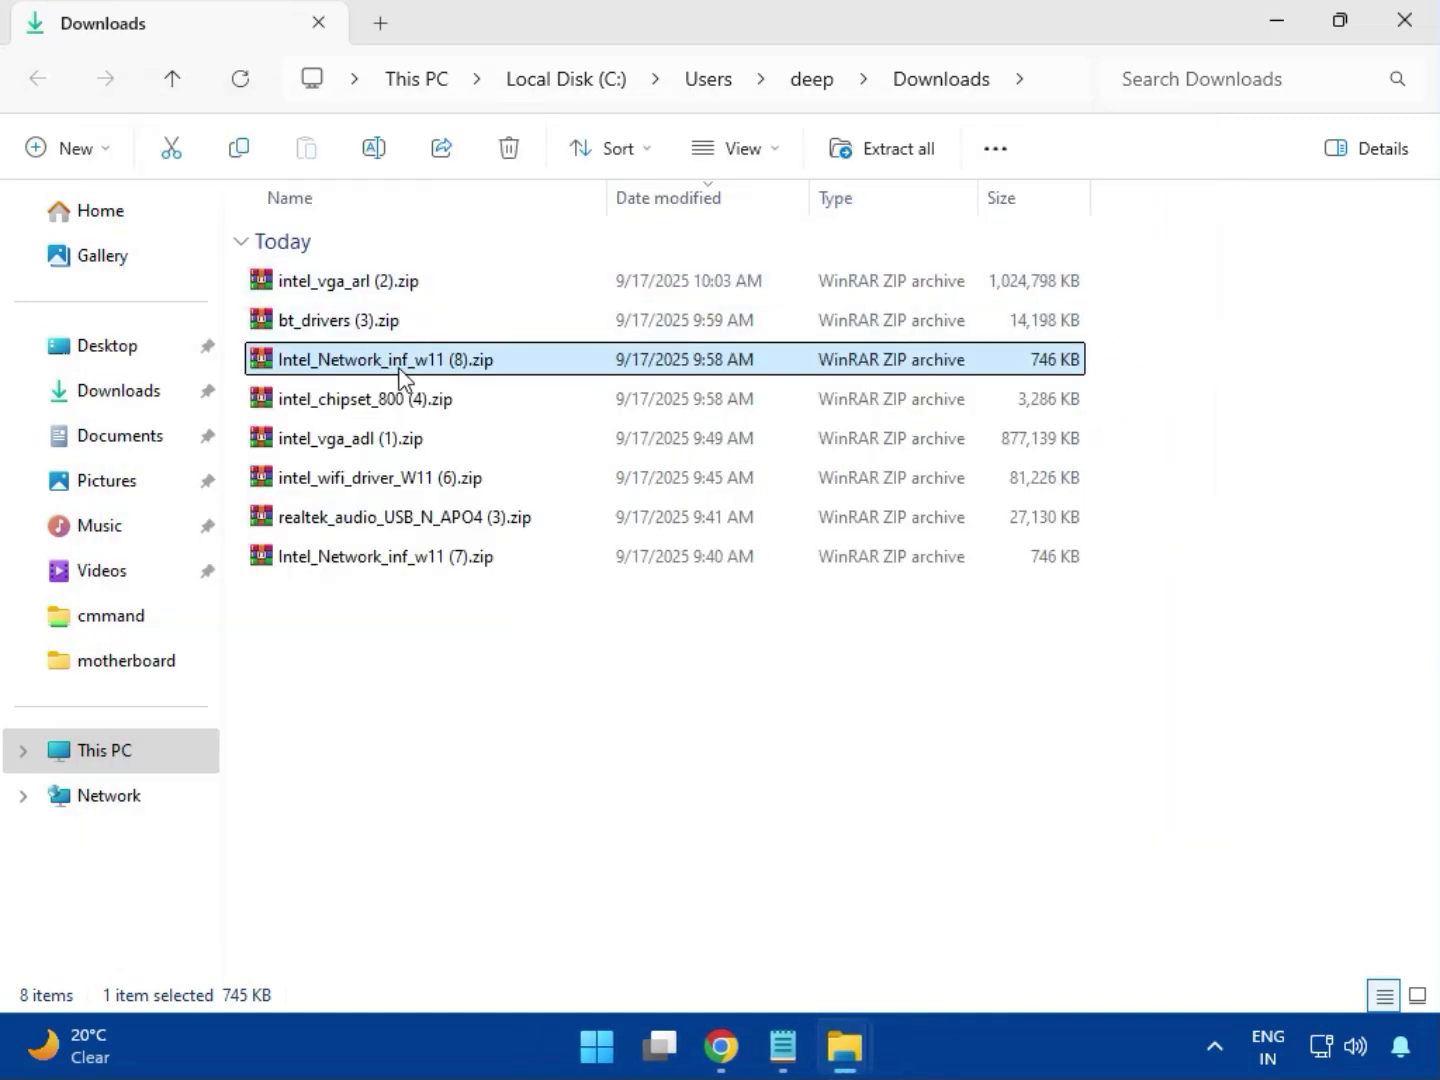
- Open intel_chipset_800 (4).zip and run SetupChipset.exe from its chipset driver folder
left_click(333, 402)
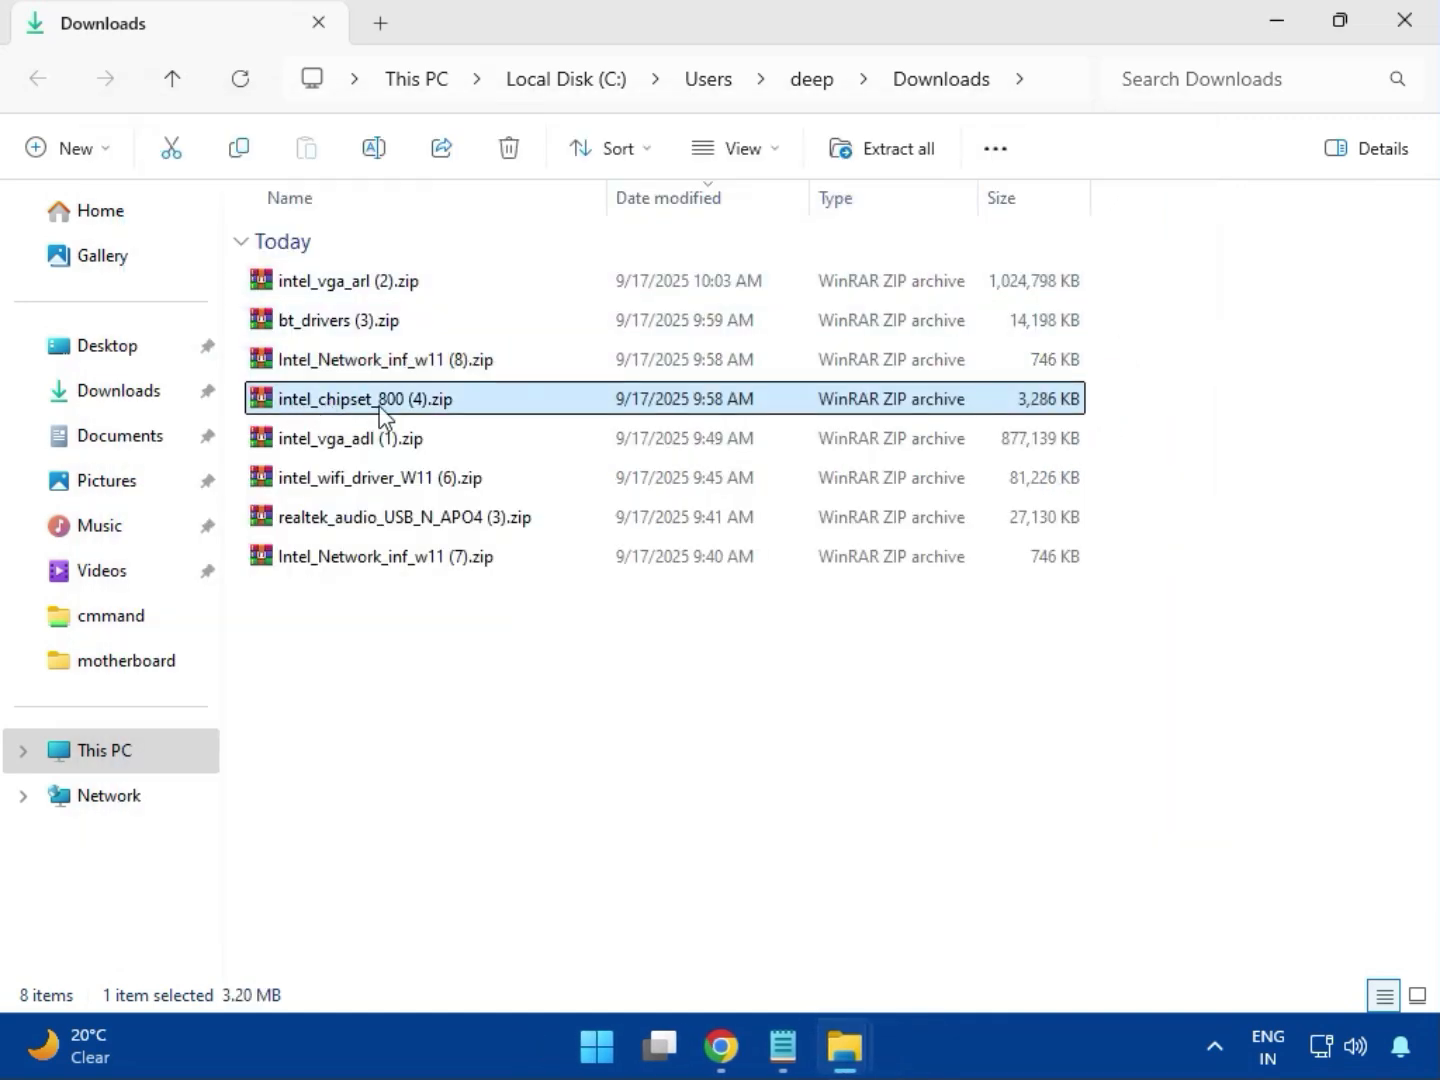
double_click(408, 404)
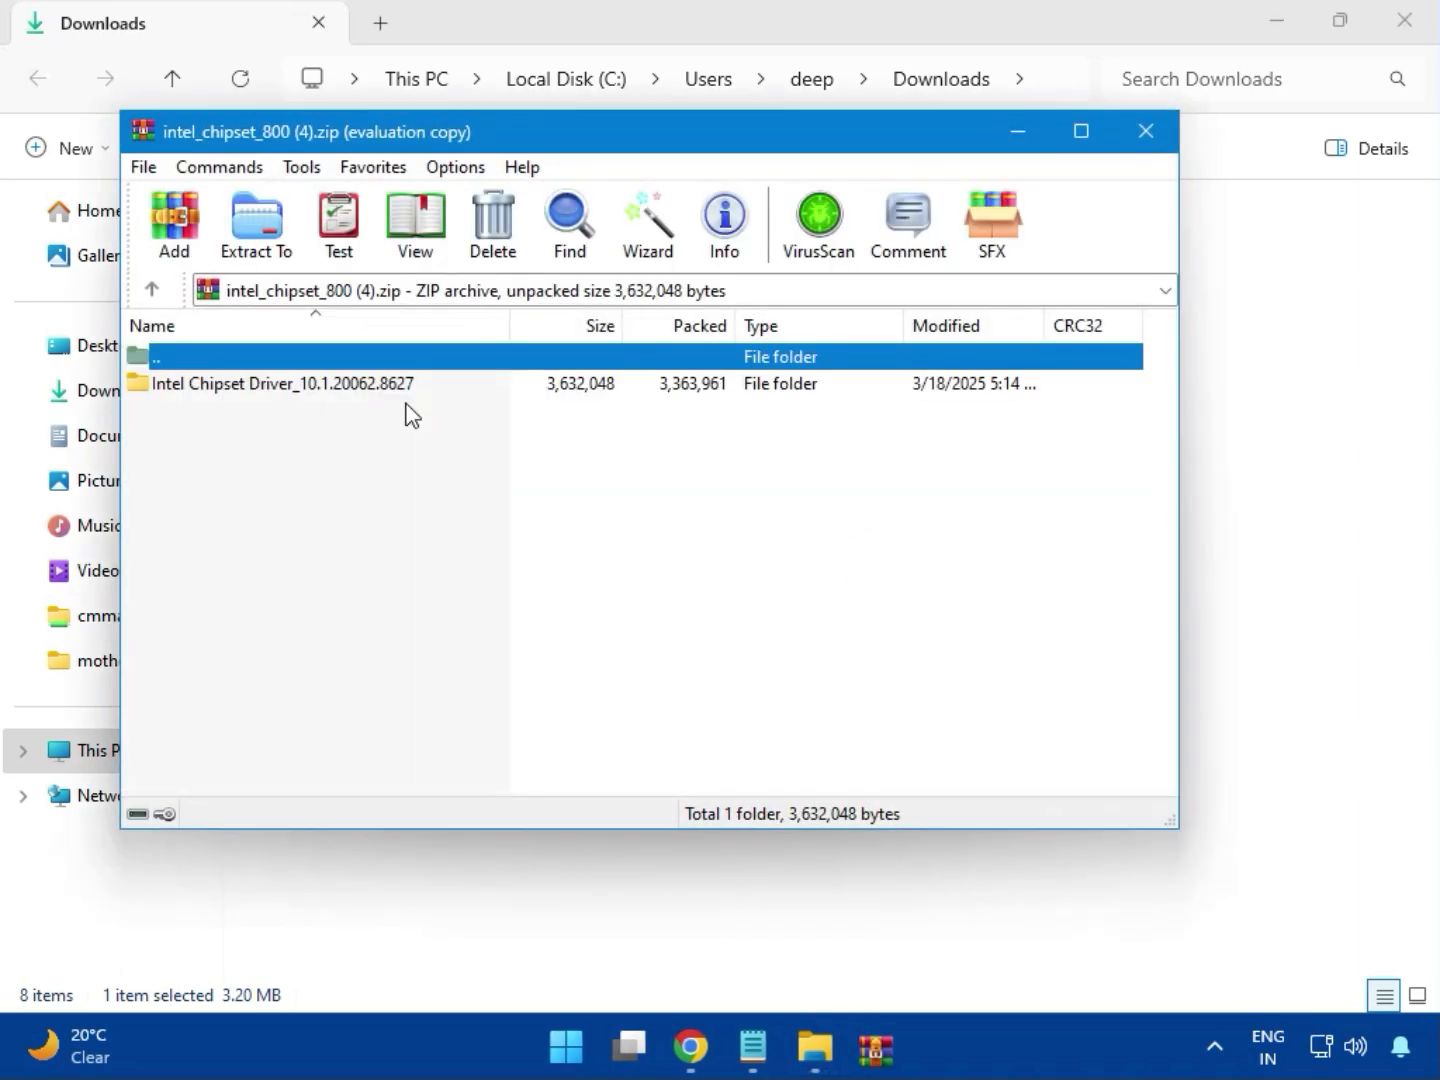
left_click(205, 388)
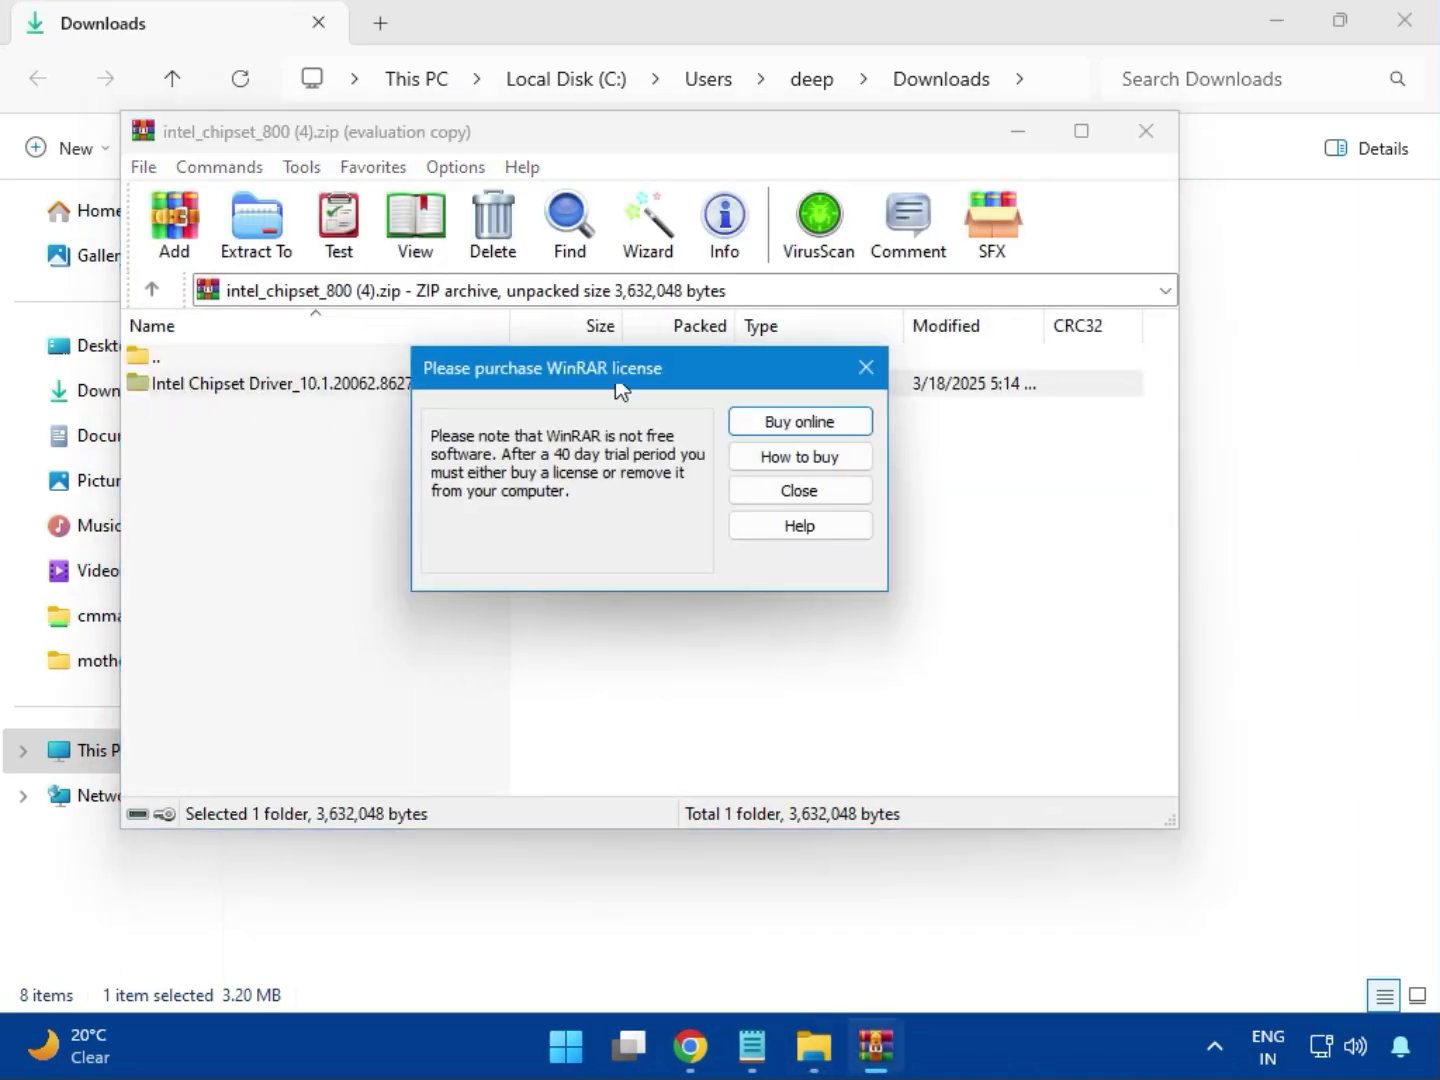
key("Escape")
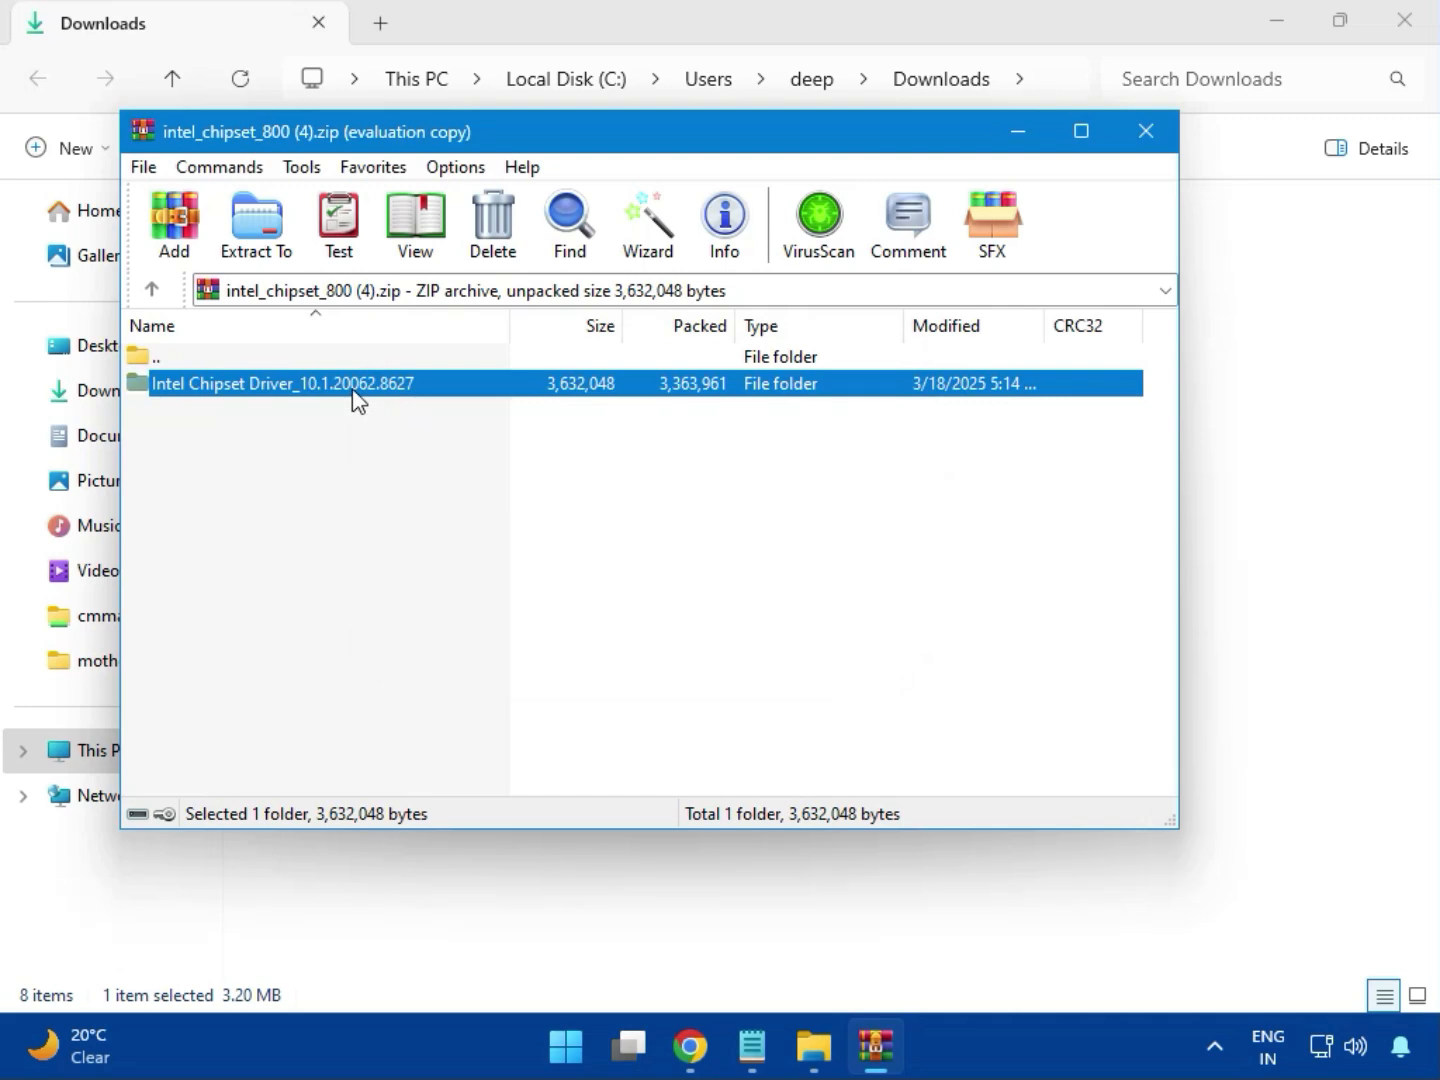
double_click(352, 390)
double_click(230, 389)
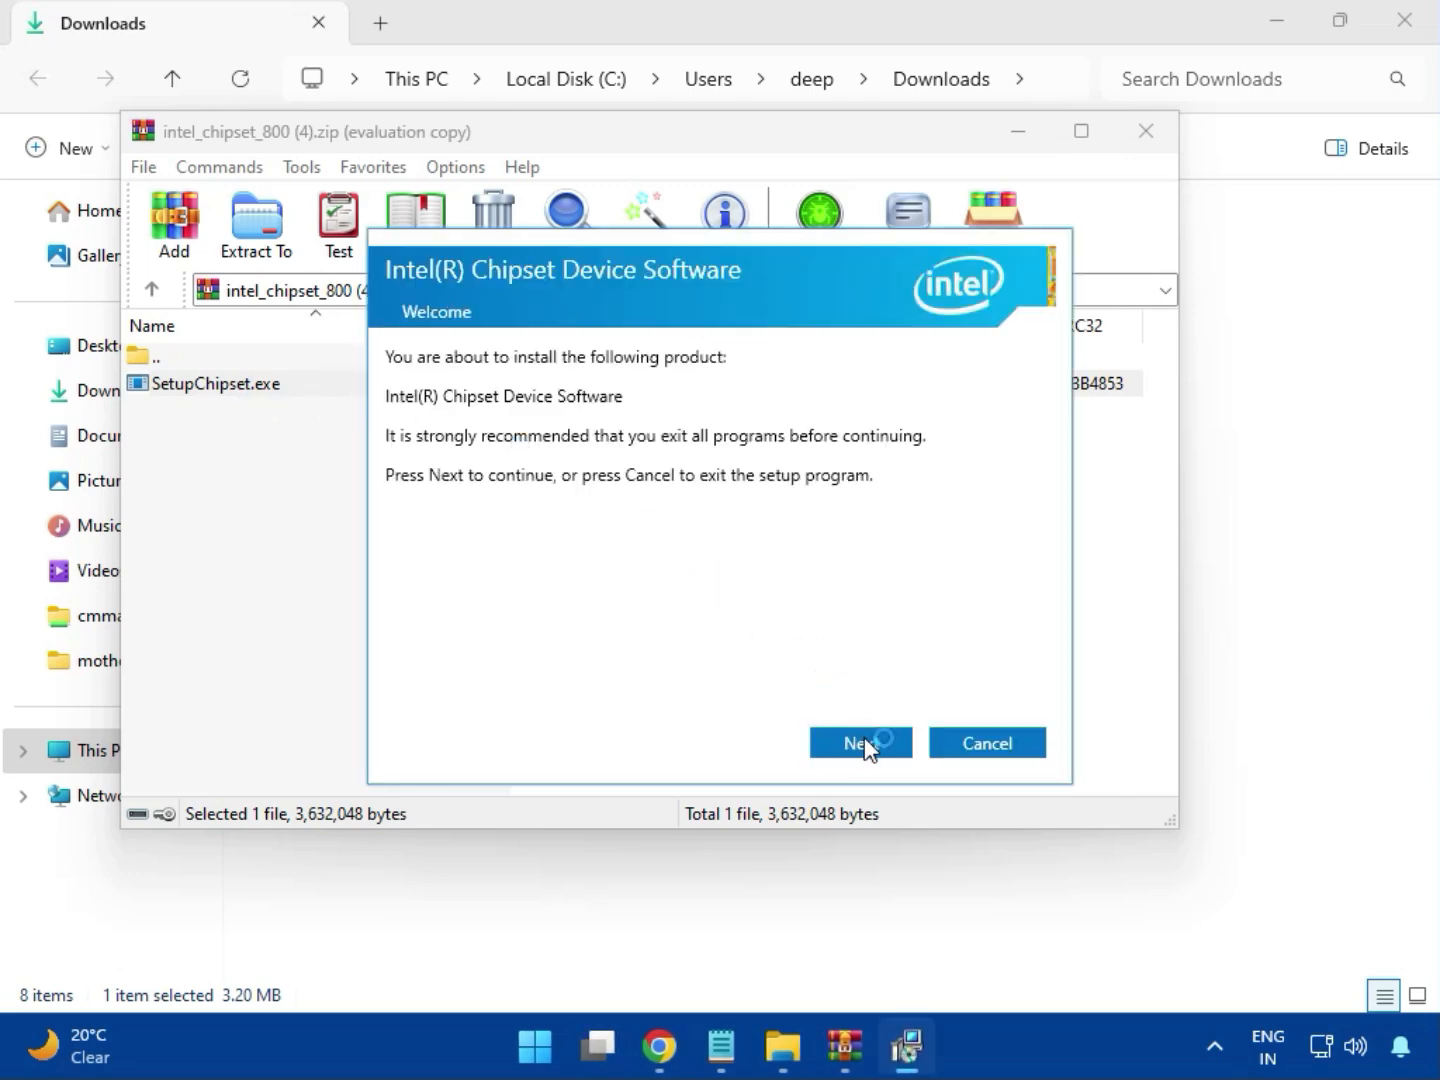
- Attempt the Intel Chipset install, dismiss the 0x00004E24 platform-not-supported error, and close WinRAR
left_click(866, 745)
left_click(868, 745)
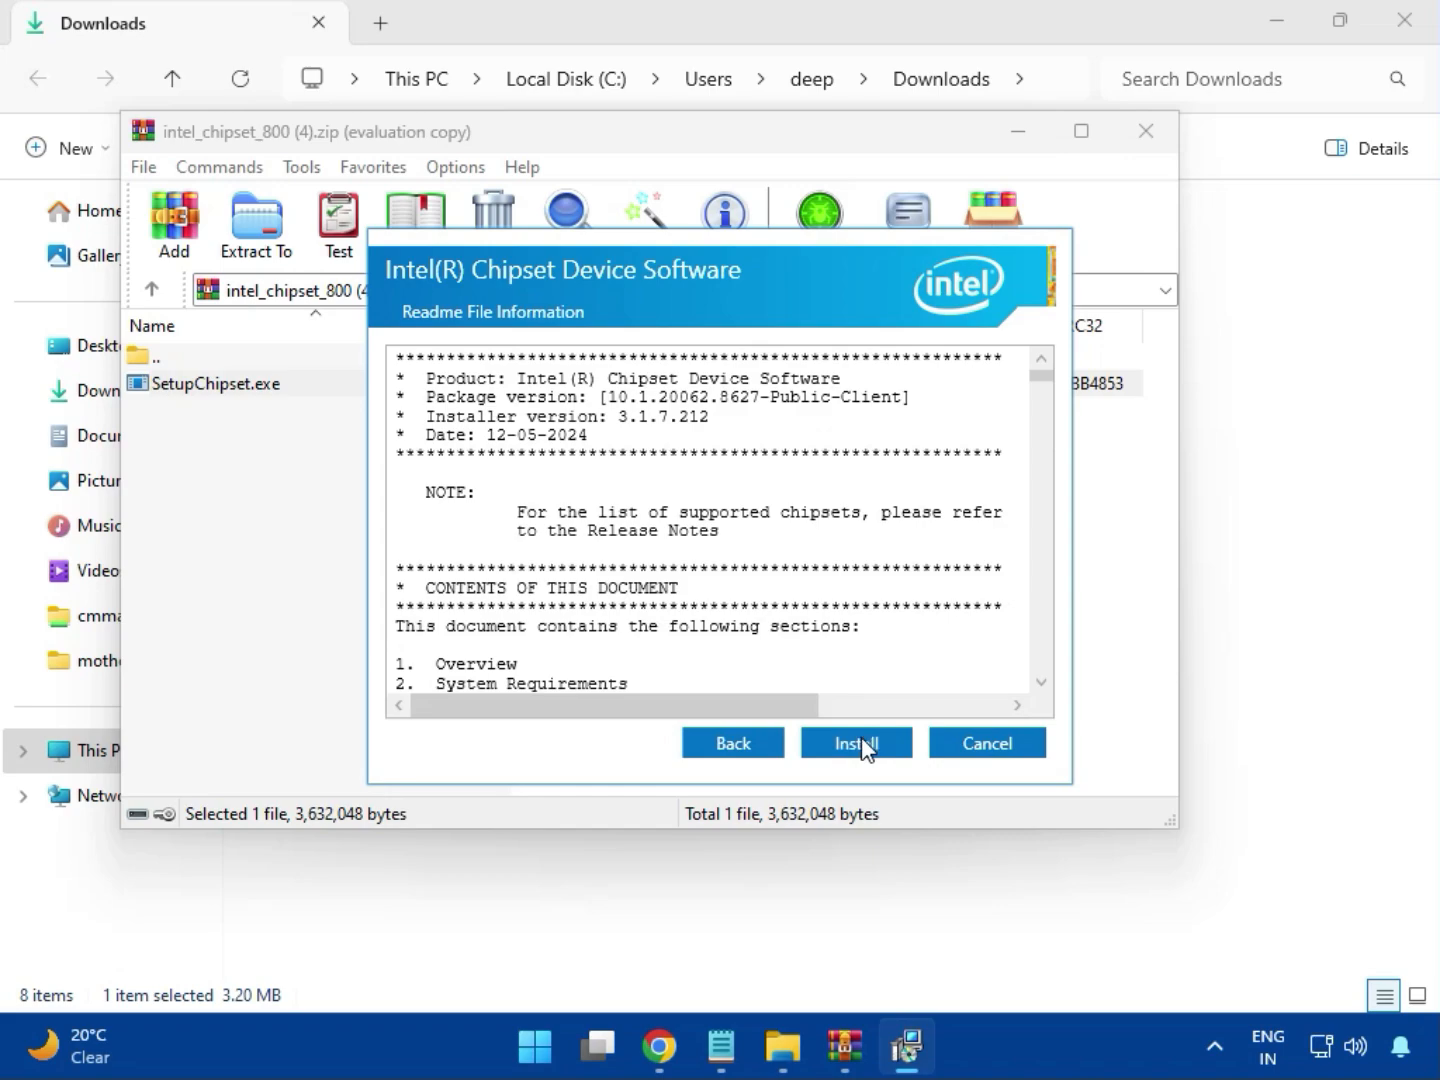
left_click(861, 745)
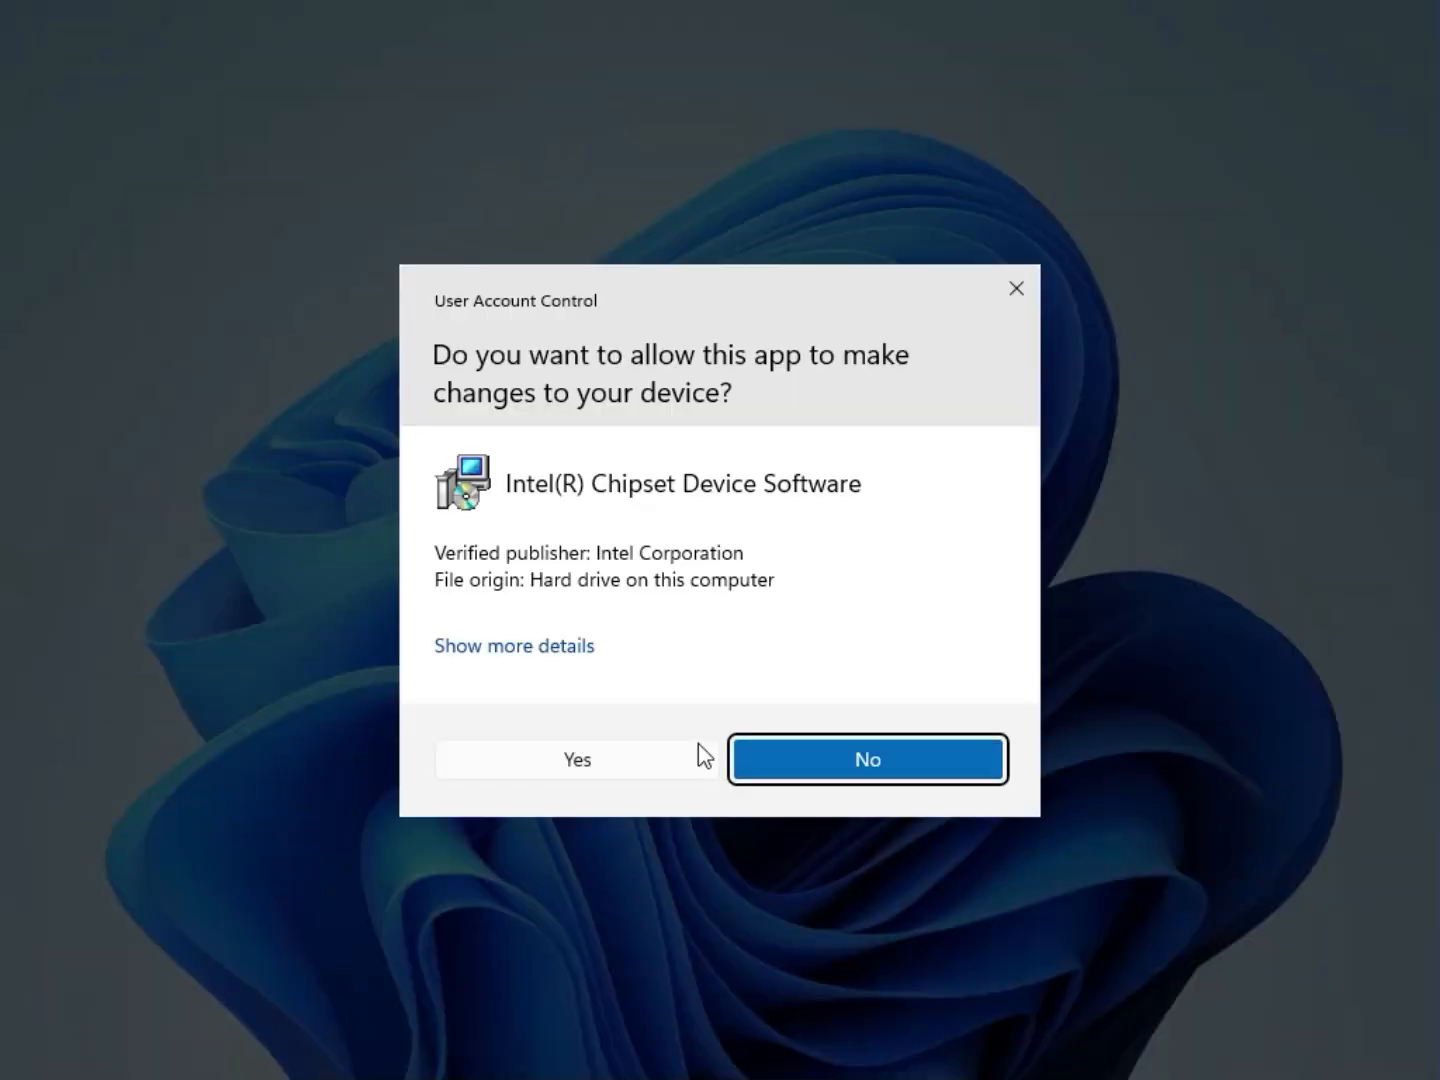
left_click(698, 745)
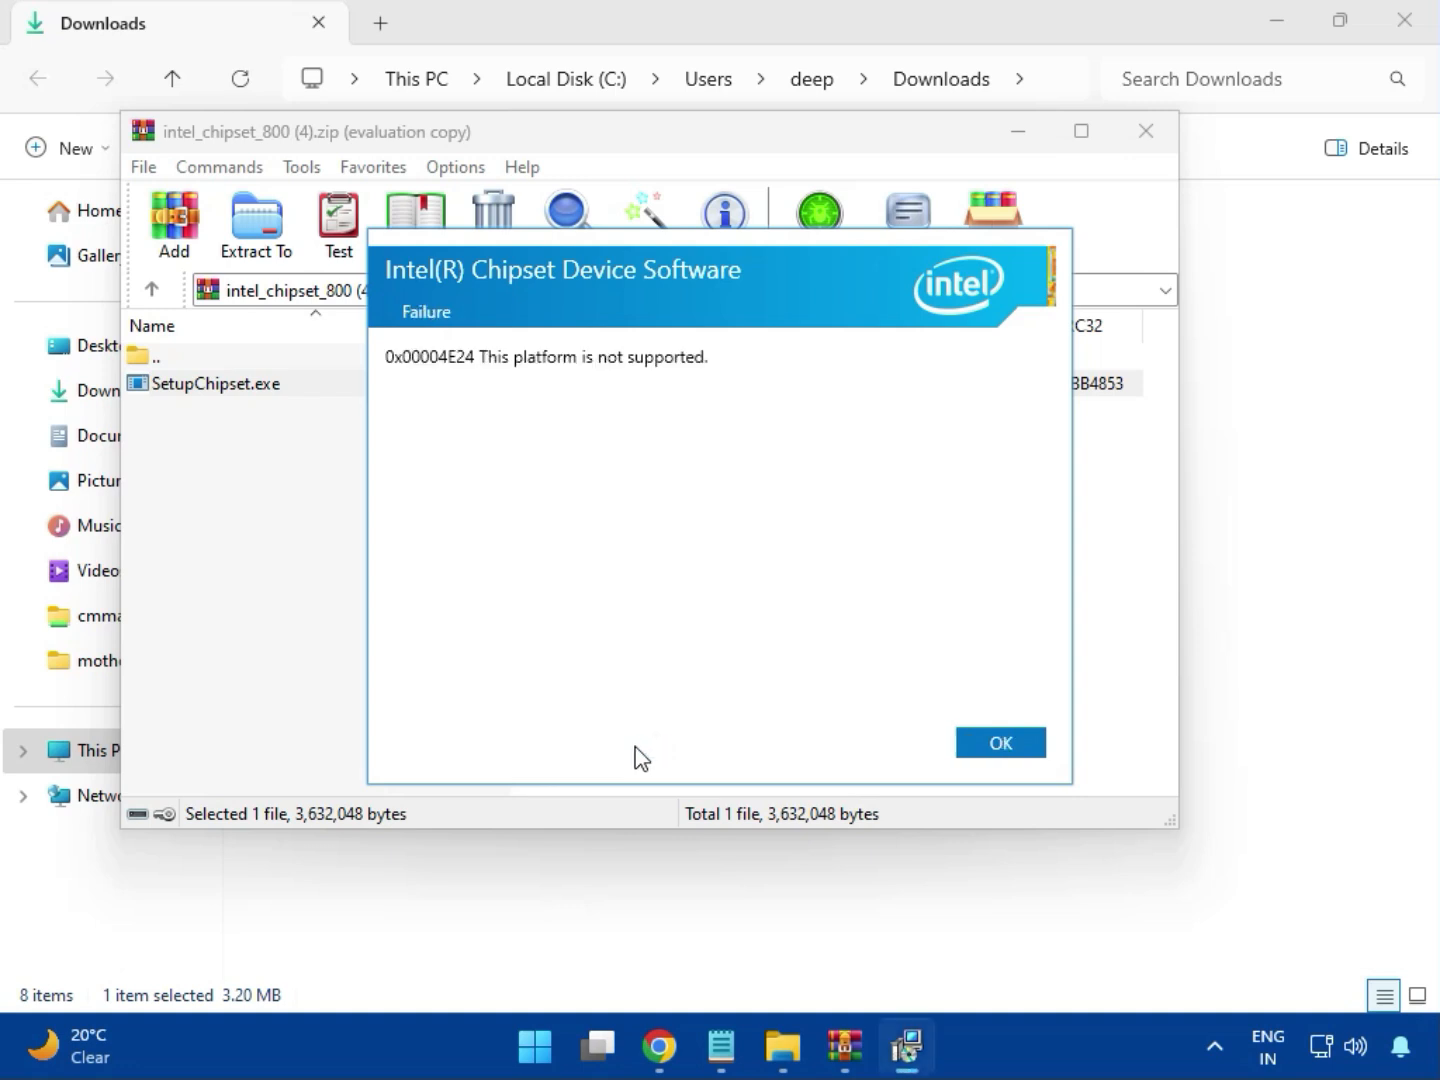
left_click(983, 745)
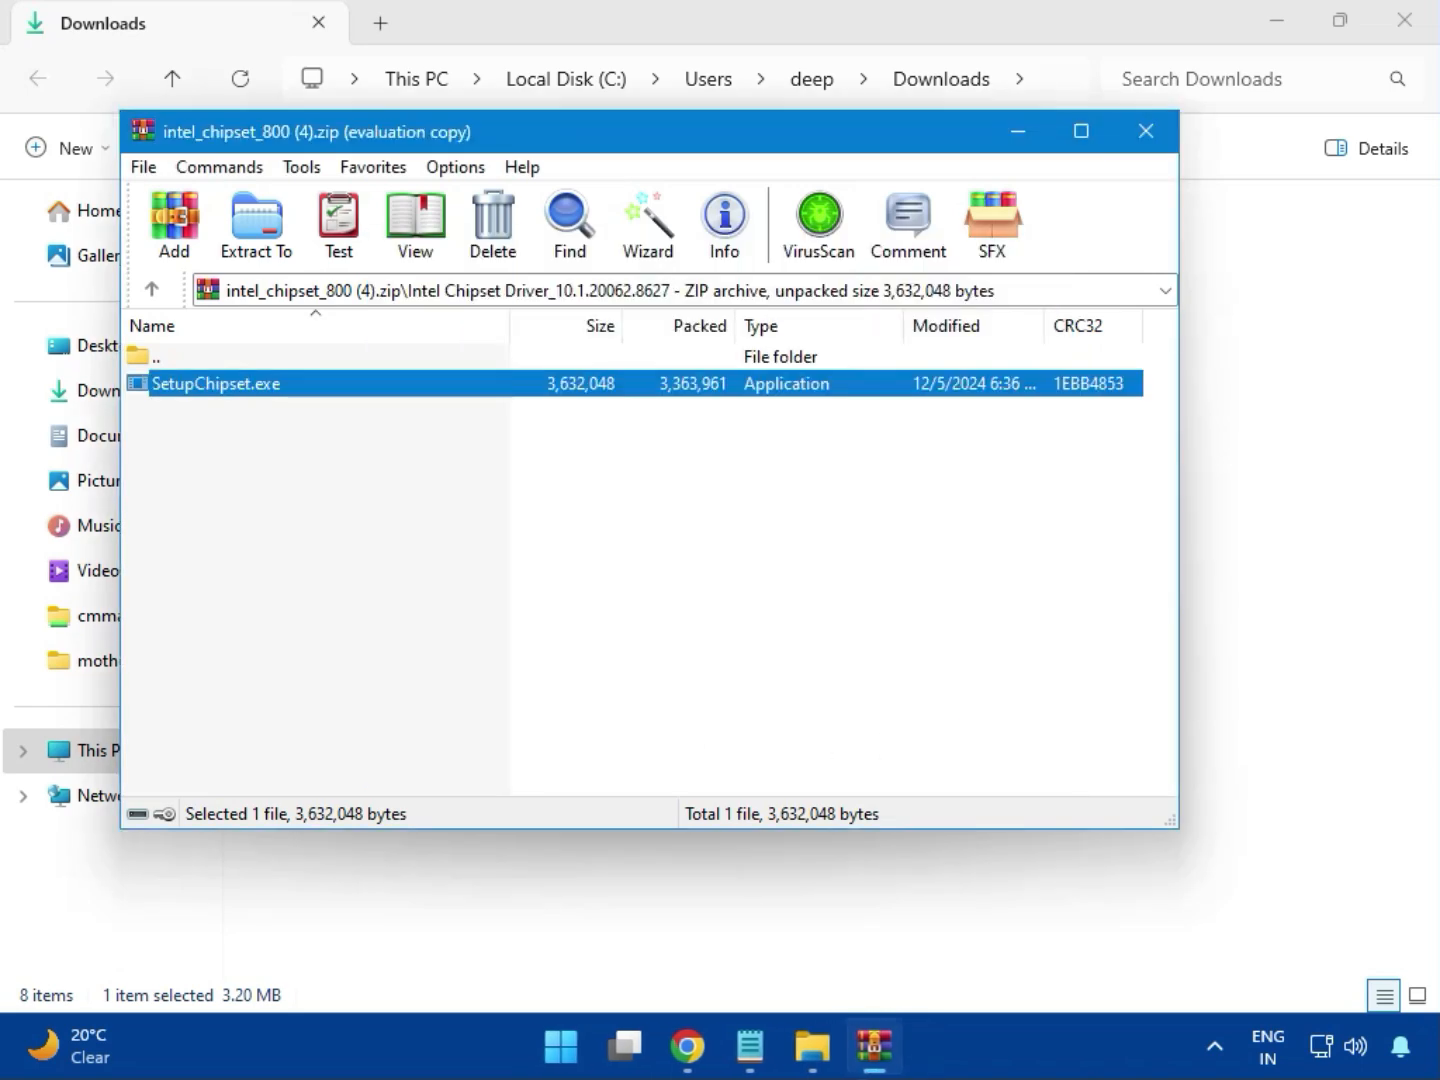
left_click(1144, 140)
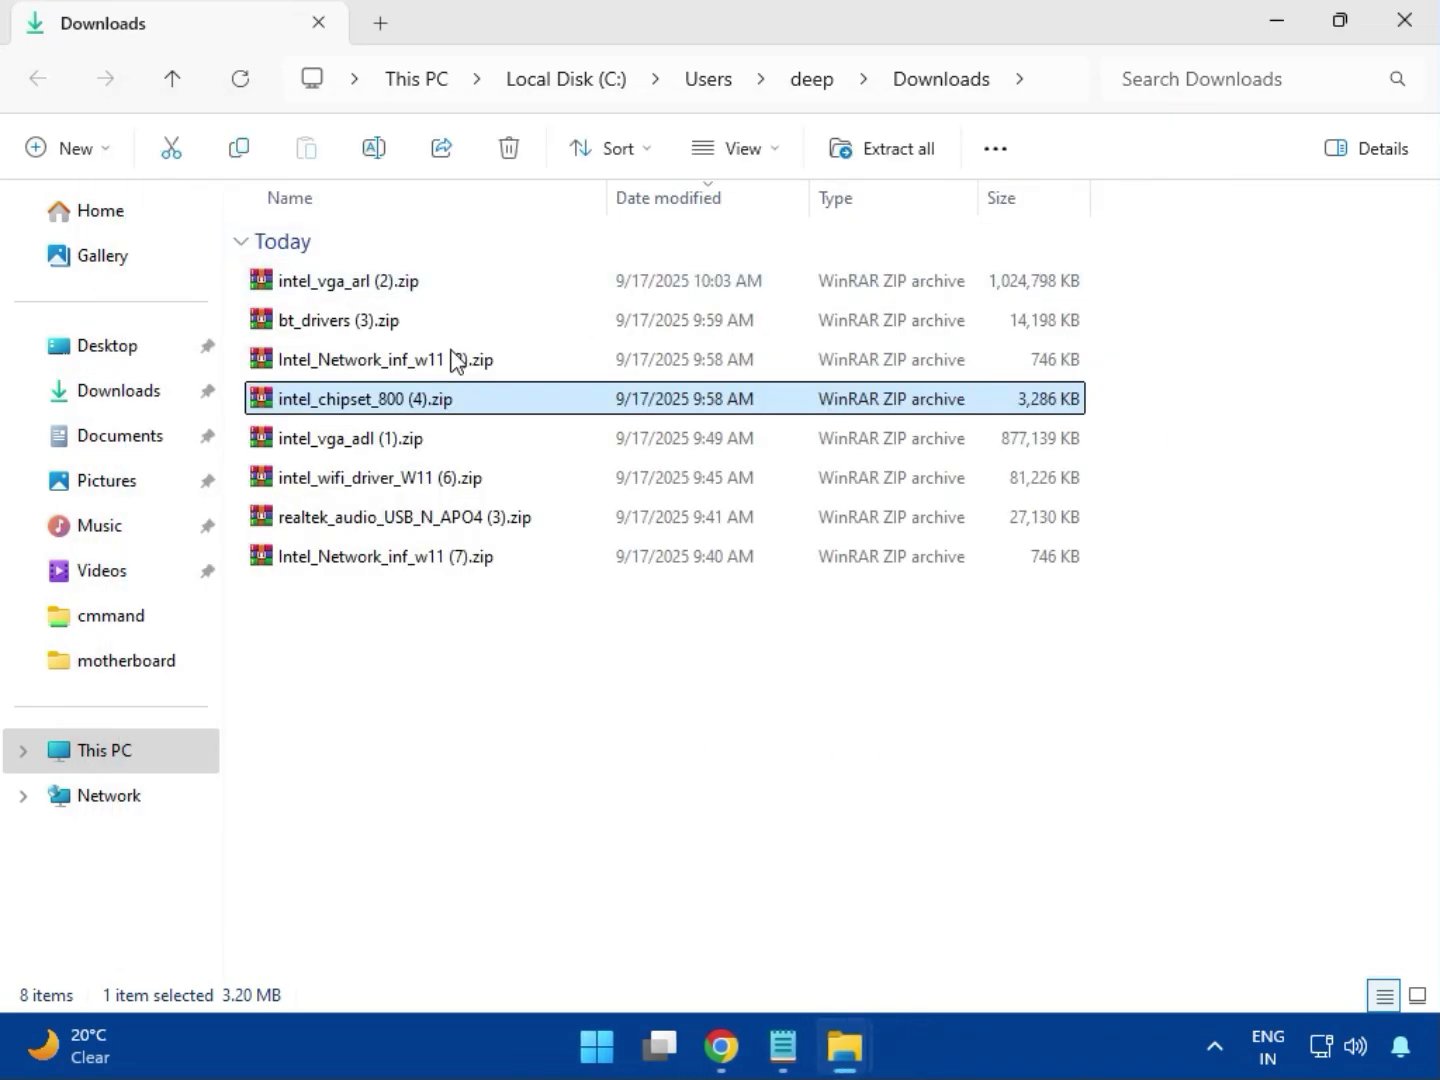
- Open the intel_vga_adl (1).zip graphics archive, then close it and the empty extra window
left_click(369, 449)
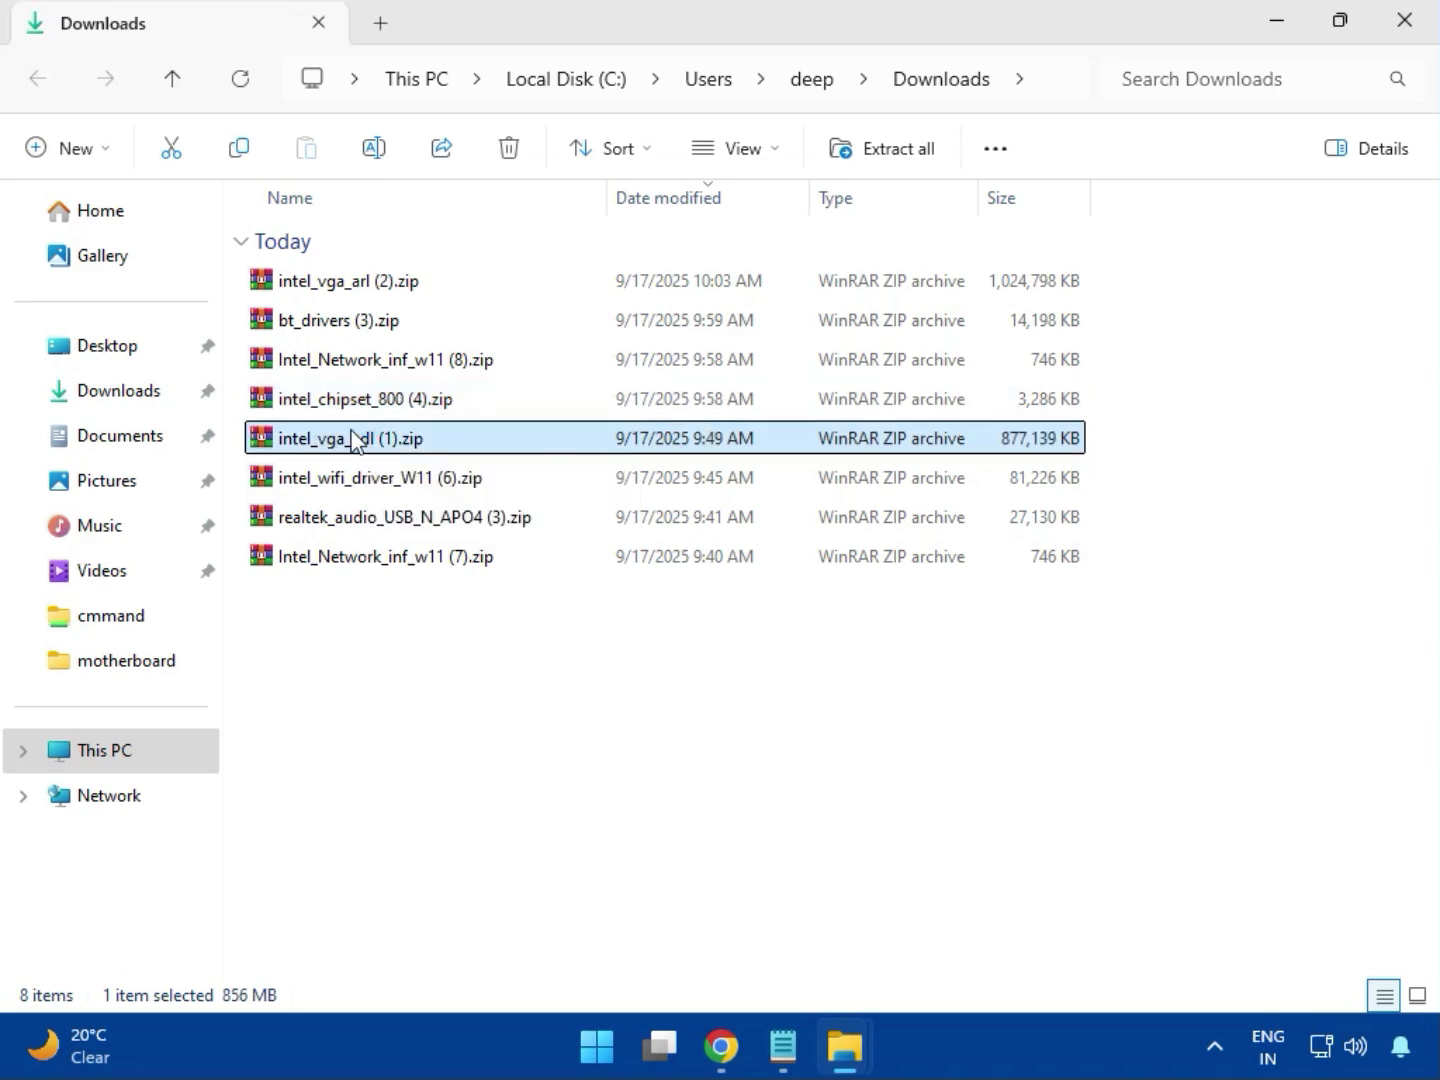
double_click(352, 440)
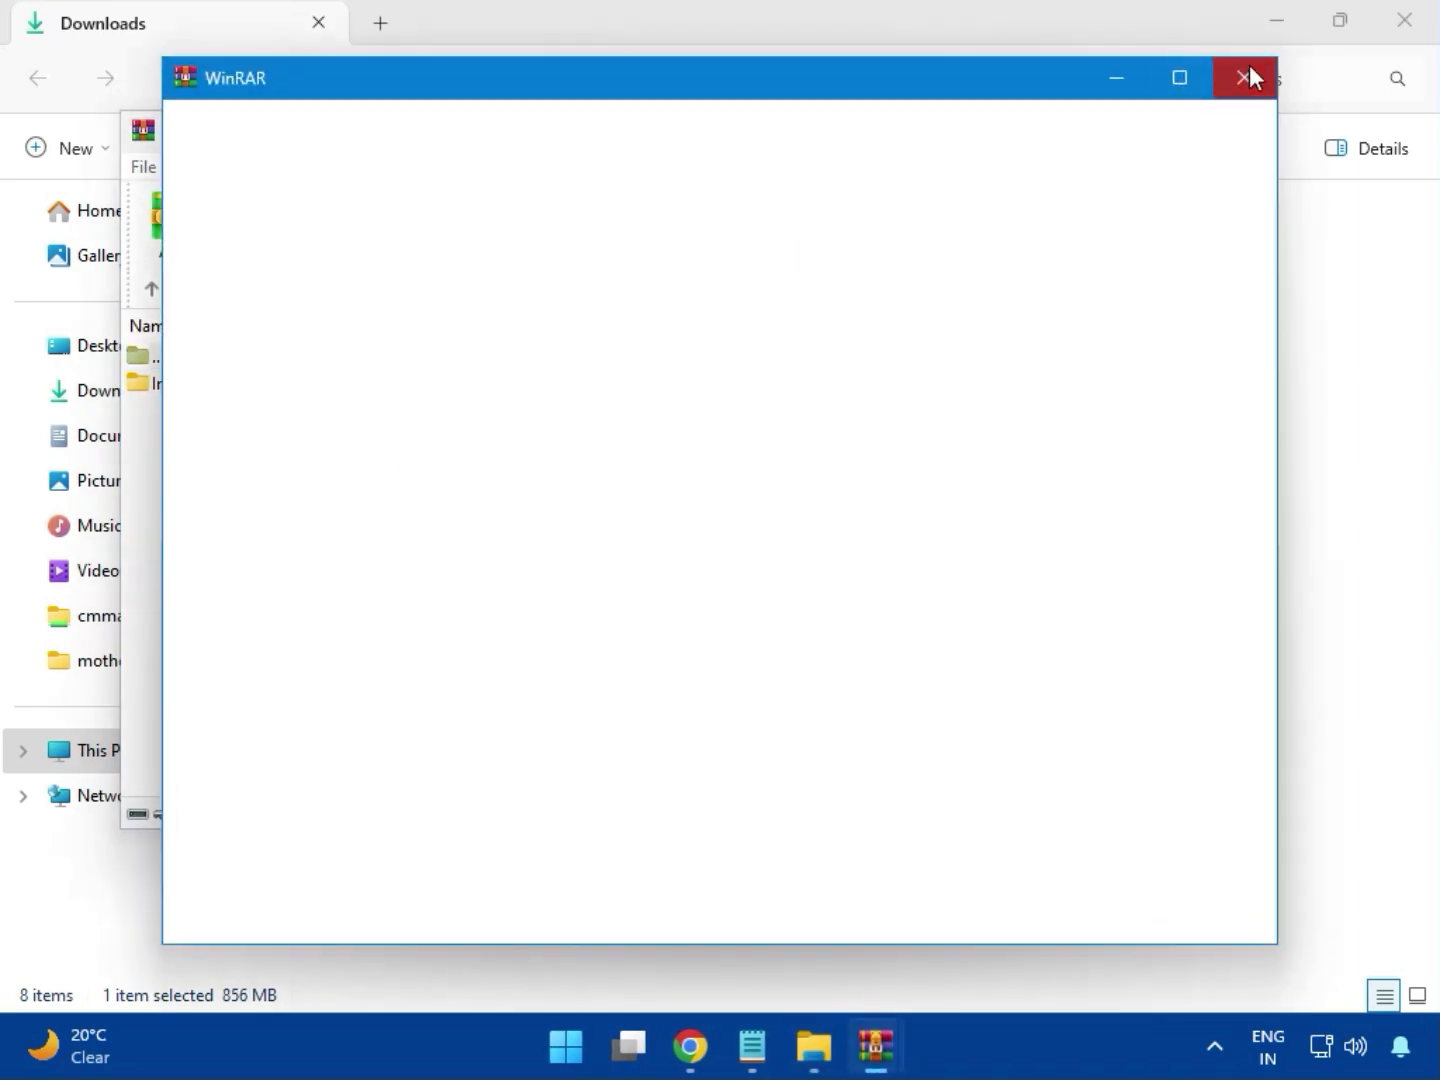
left_click(1249, 76)
left_click(1147, 133)
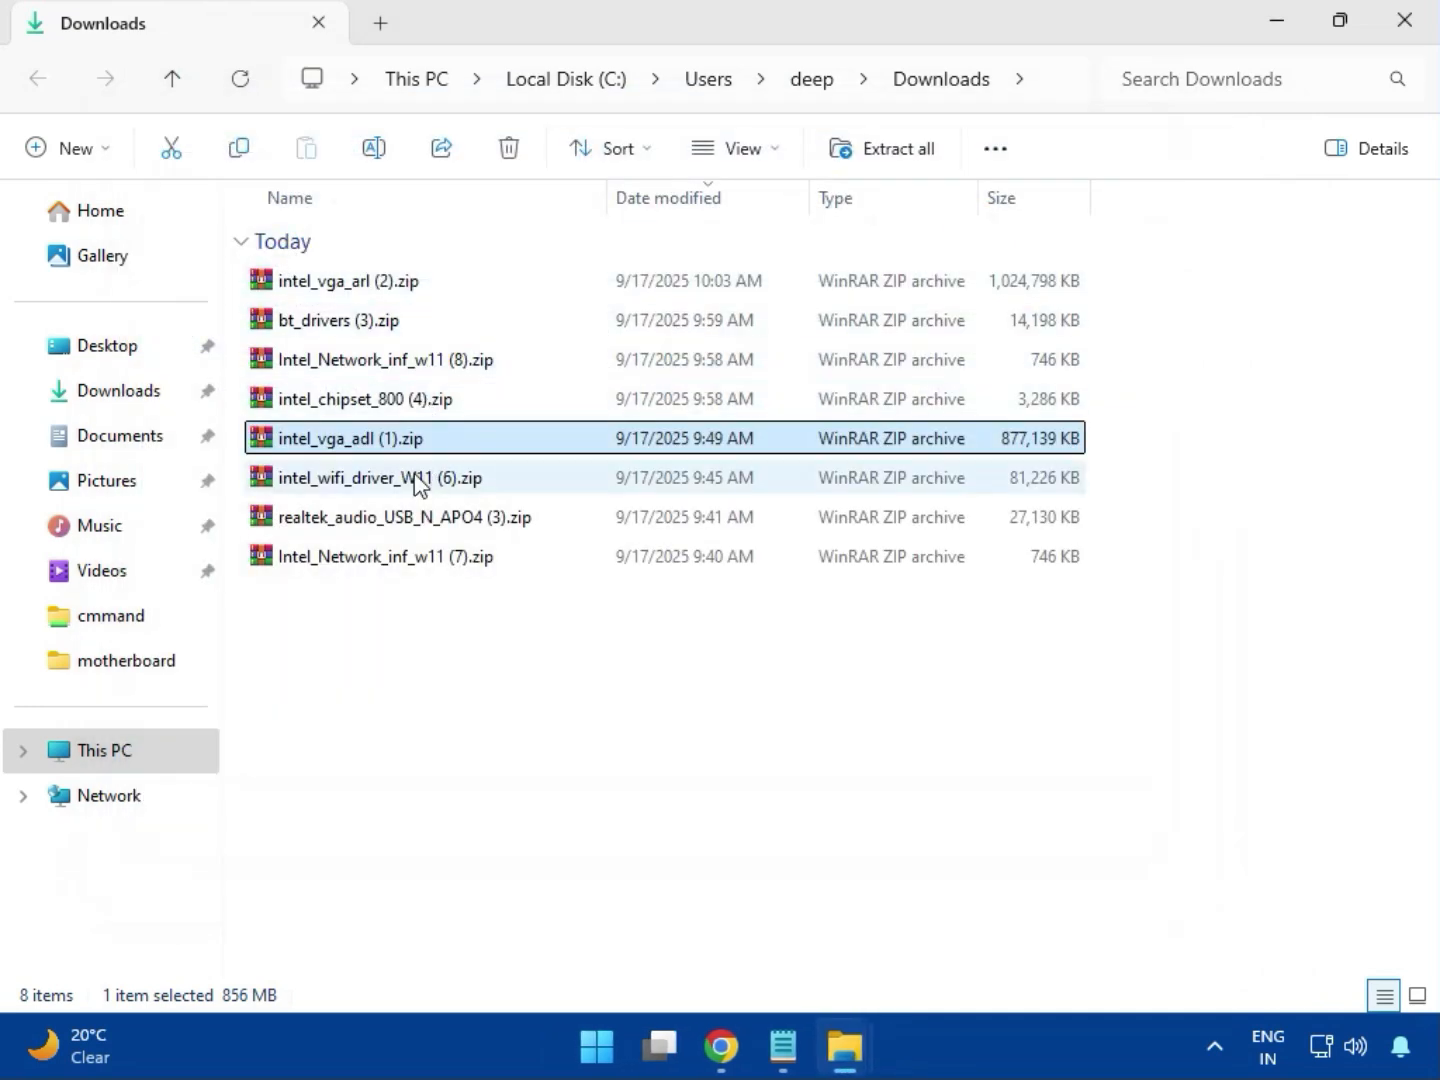
- Open intel_wifi_driver_W11 (6).zip and dismiss the license purchase reminder
left_click(369, 481)
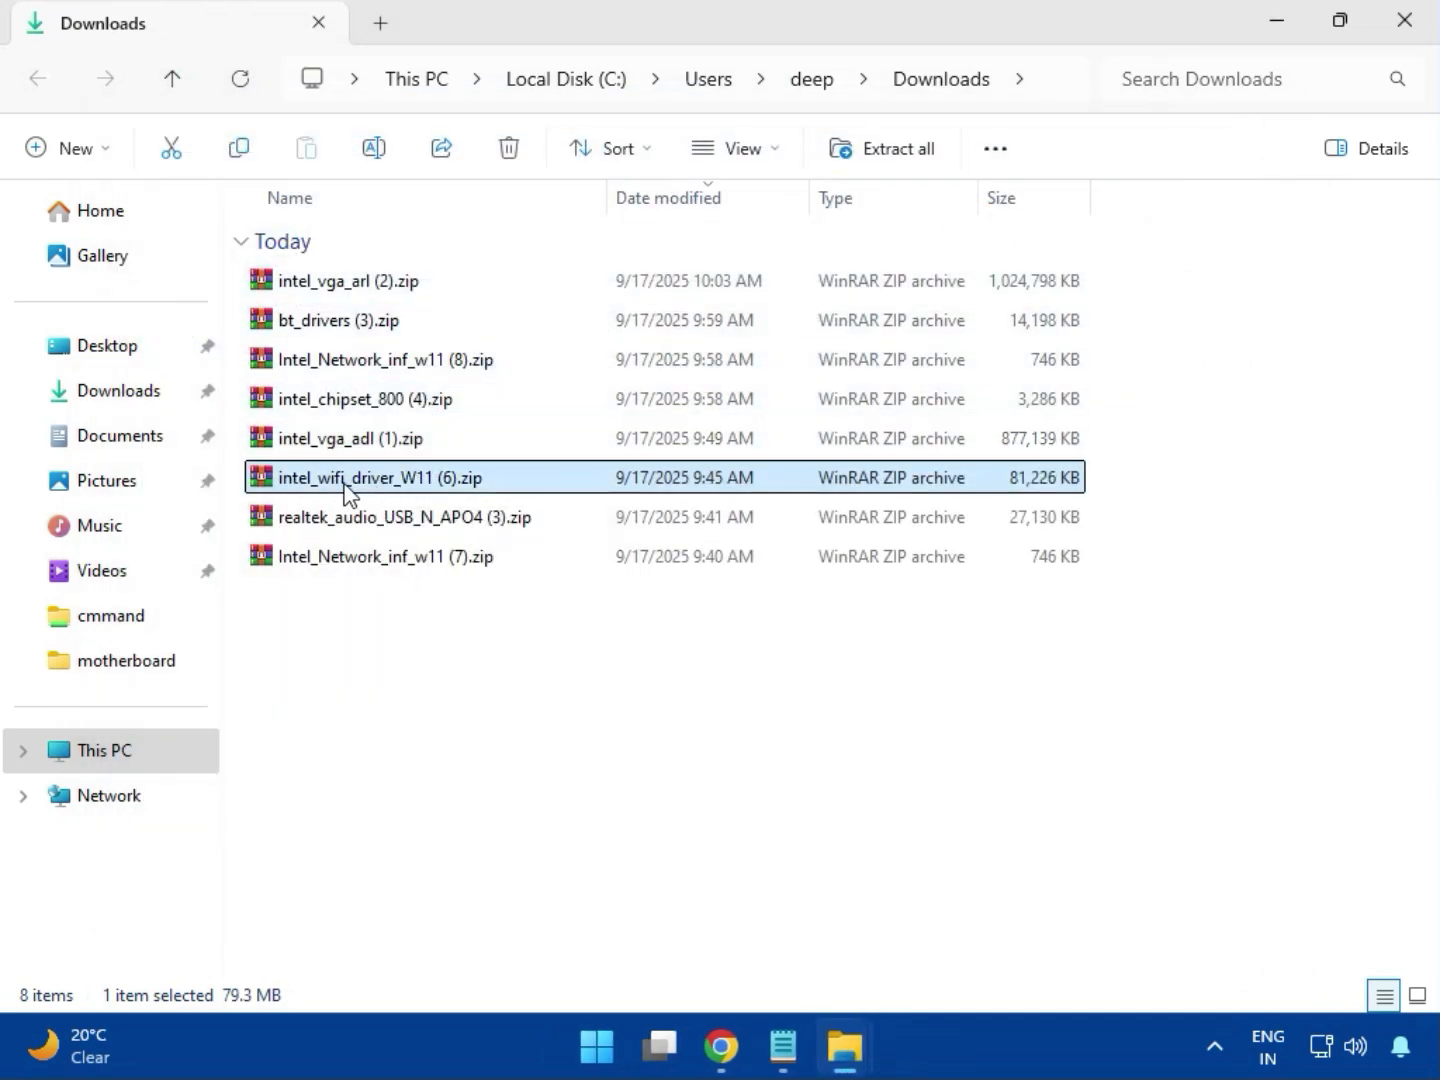
double_click(363, 487)
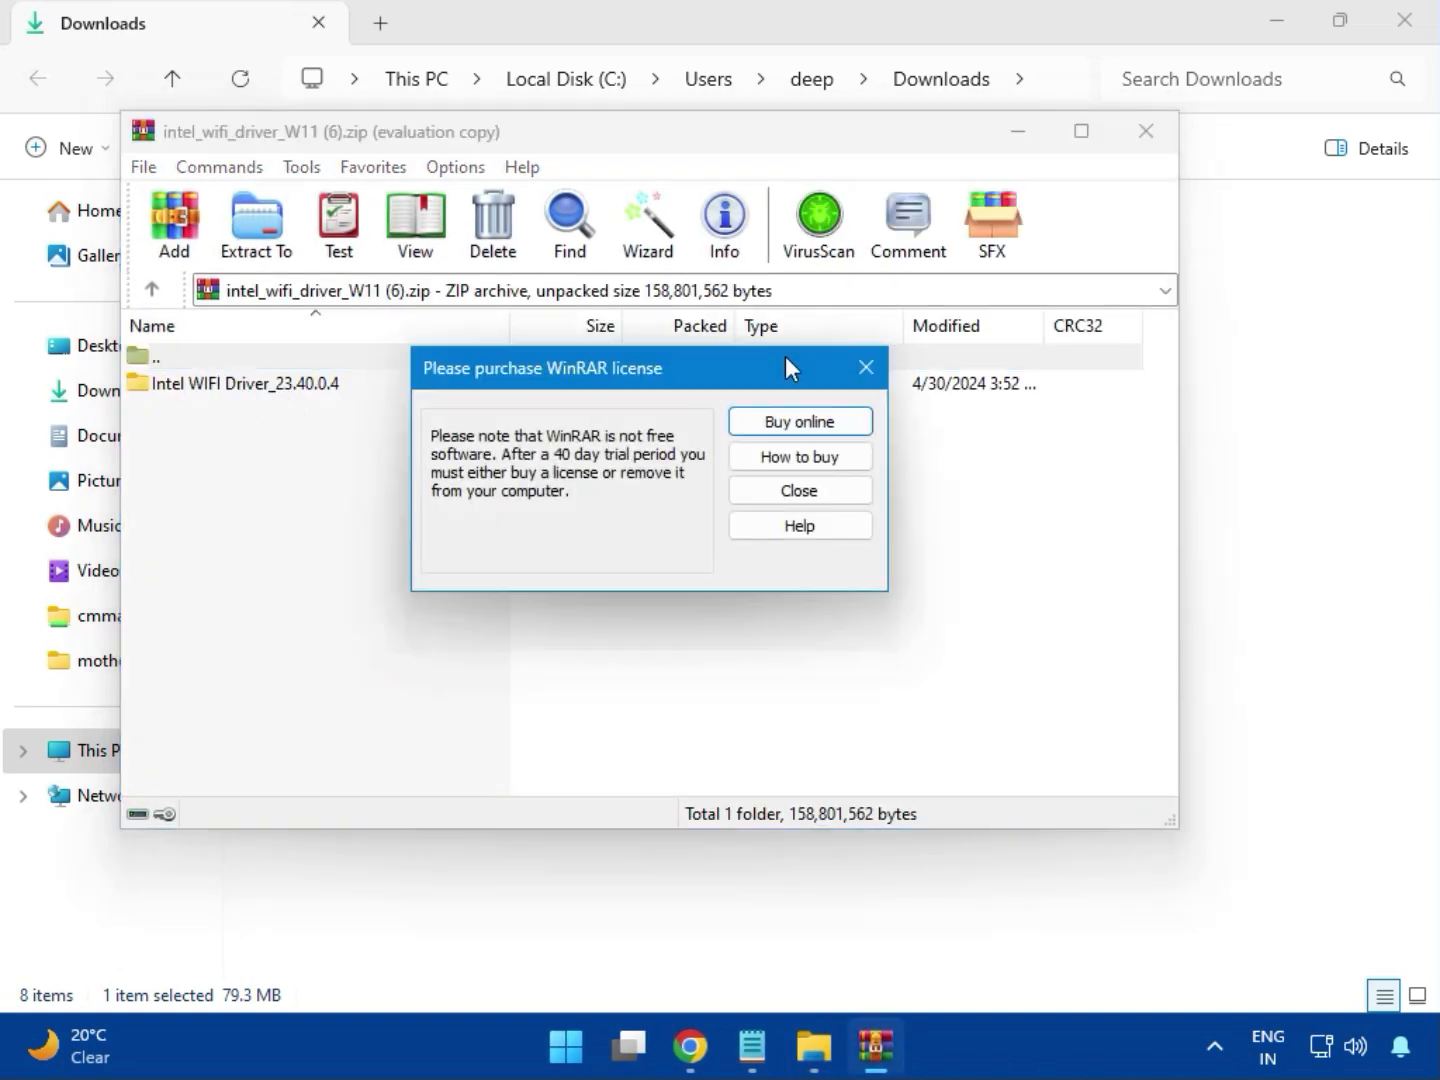
left_click(866, 367)
- Browse Intel WIFI Driver_23.40.0.4 > UWD > Win64 > Installer and select WirelessSetup.exe
double_click(232, 388)
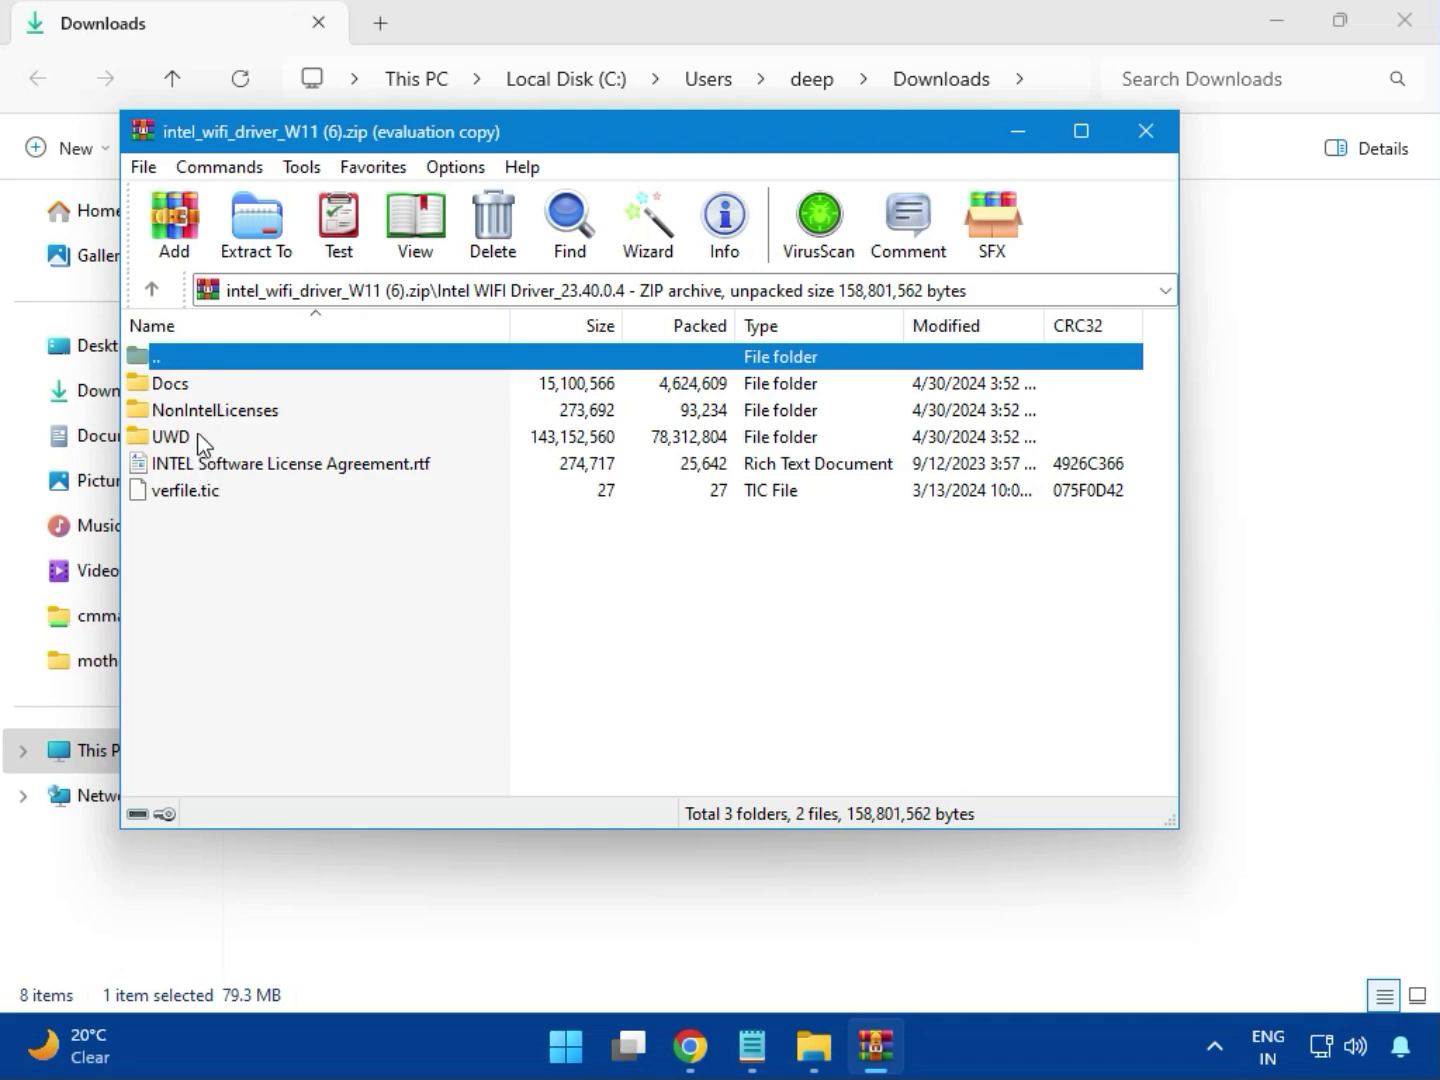
left_click(193, 441)
double_click(193, 441)
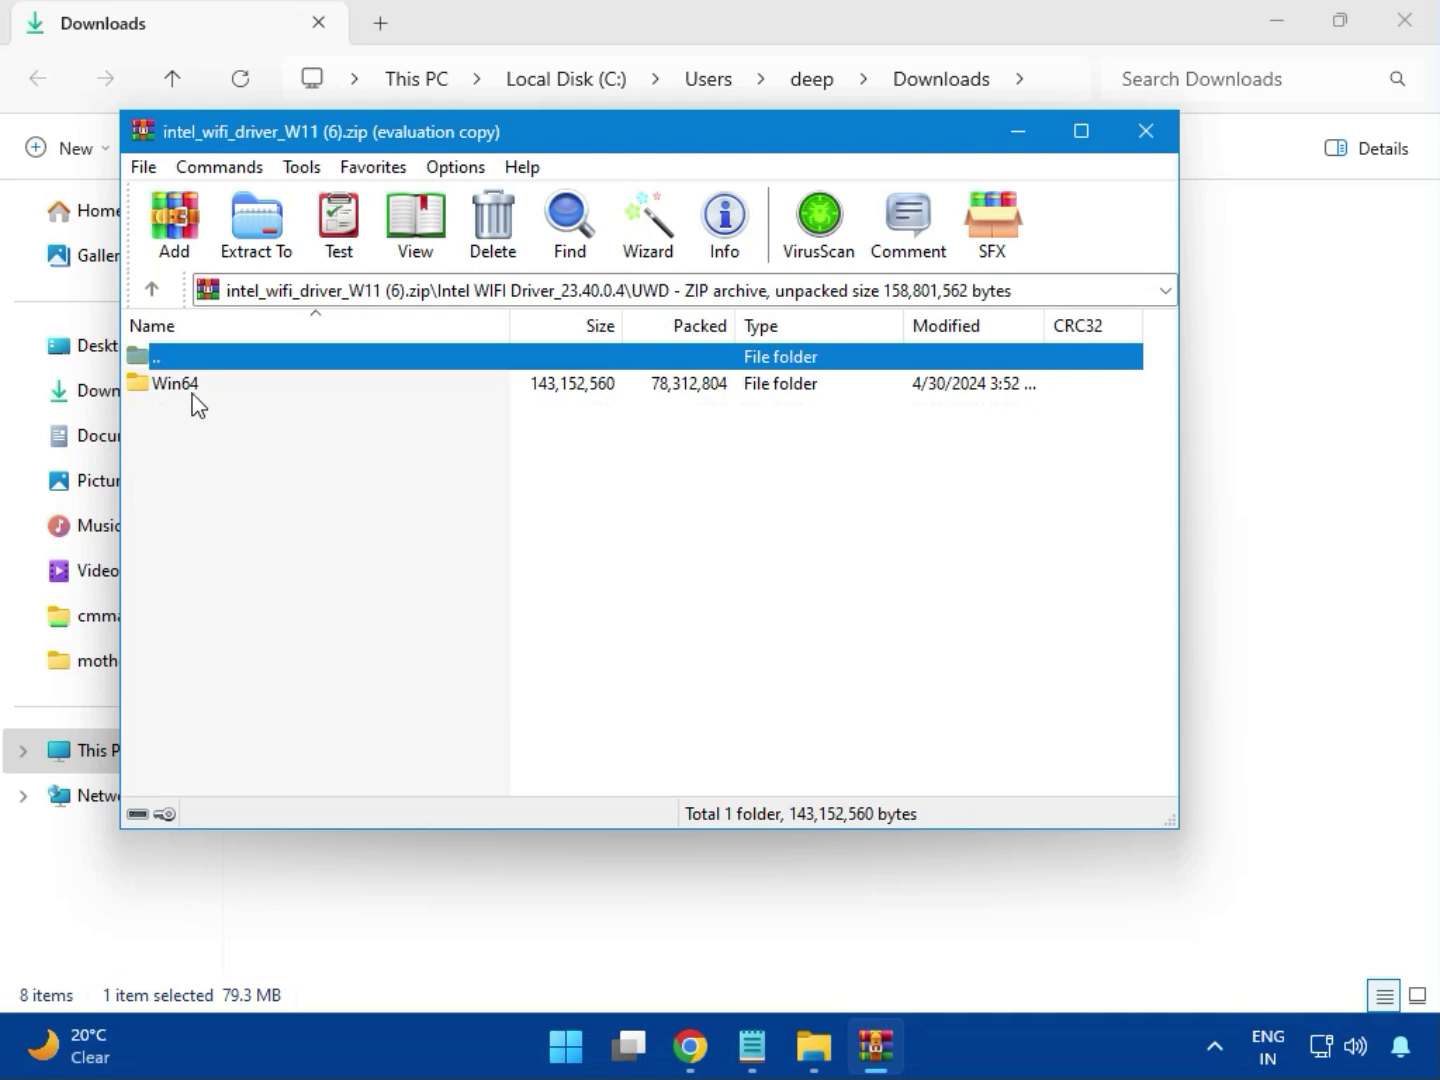
double_click(195, 388)
double_click(196, 388)
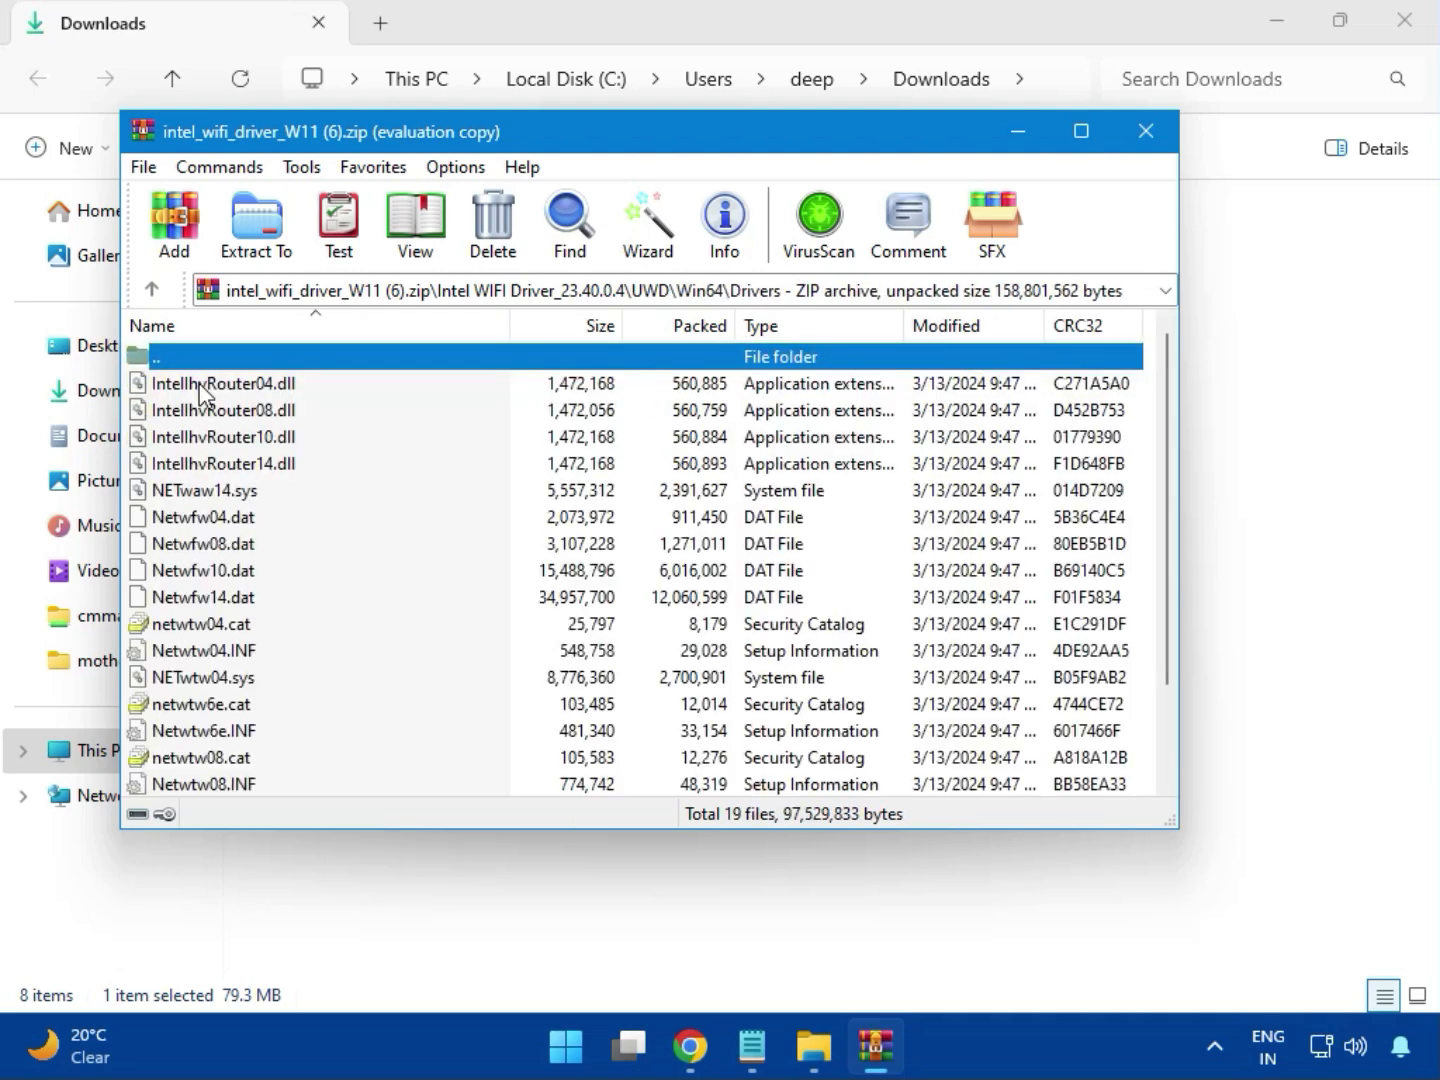
scroll(255, 580, "down", 2)
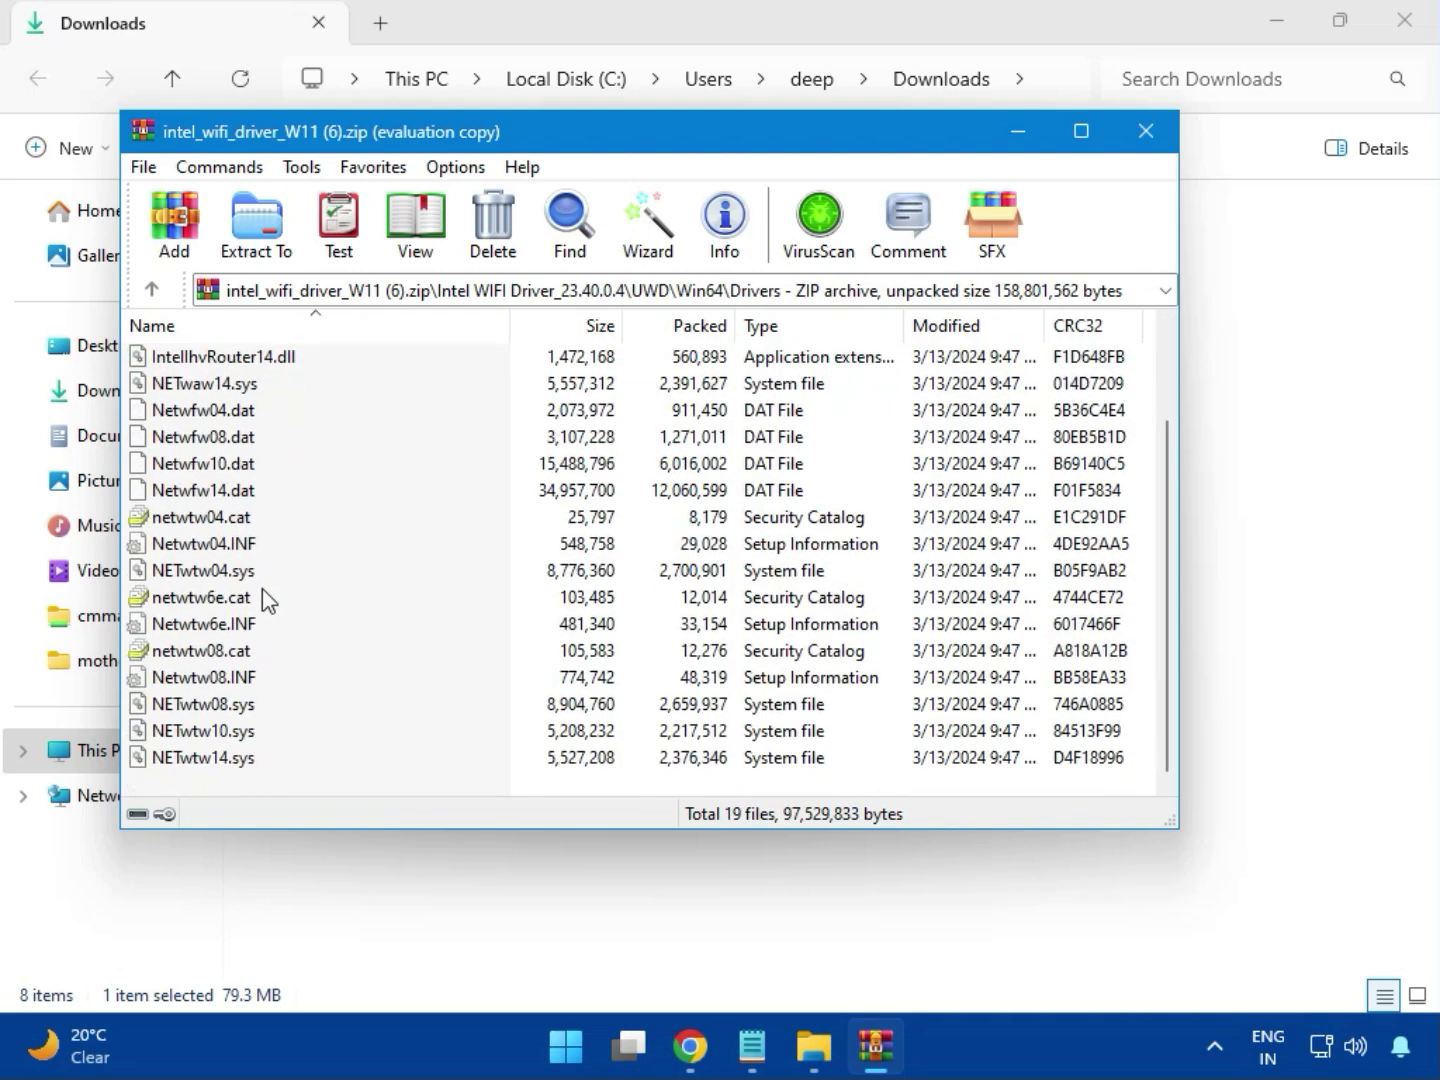
scroll(254, 665, "up", 2)
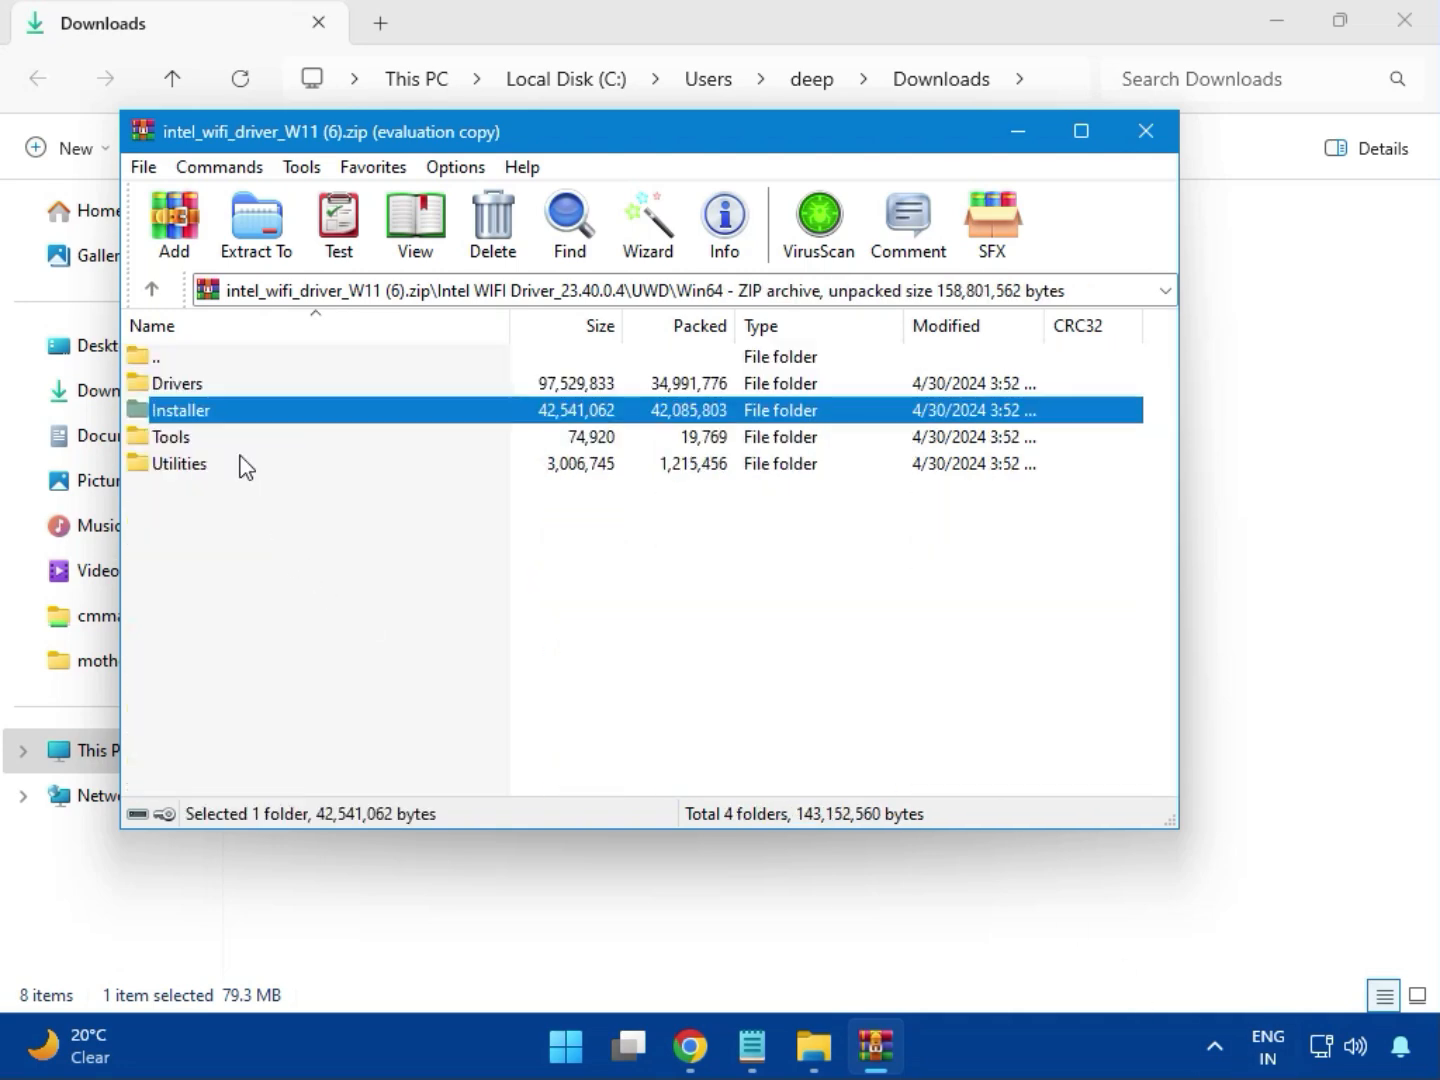
double_click(205, 412)
left_click(180, 415)
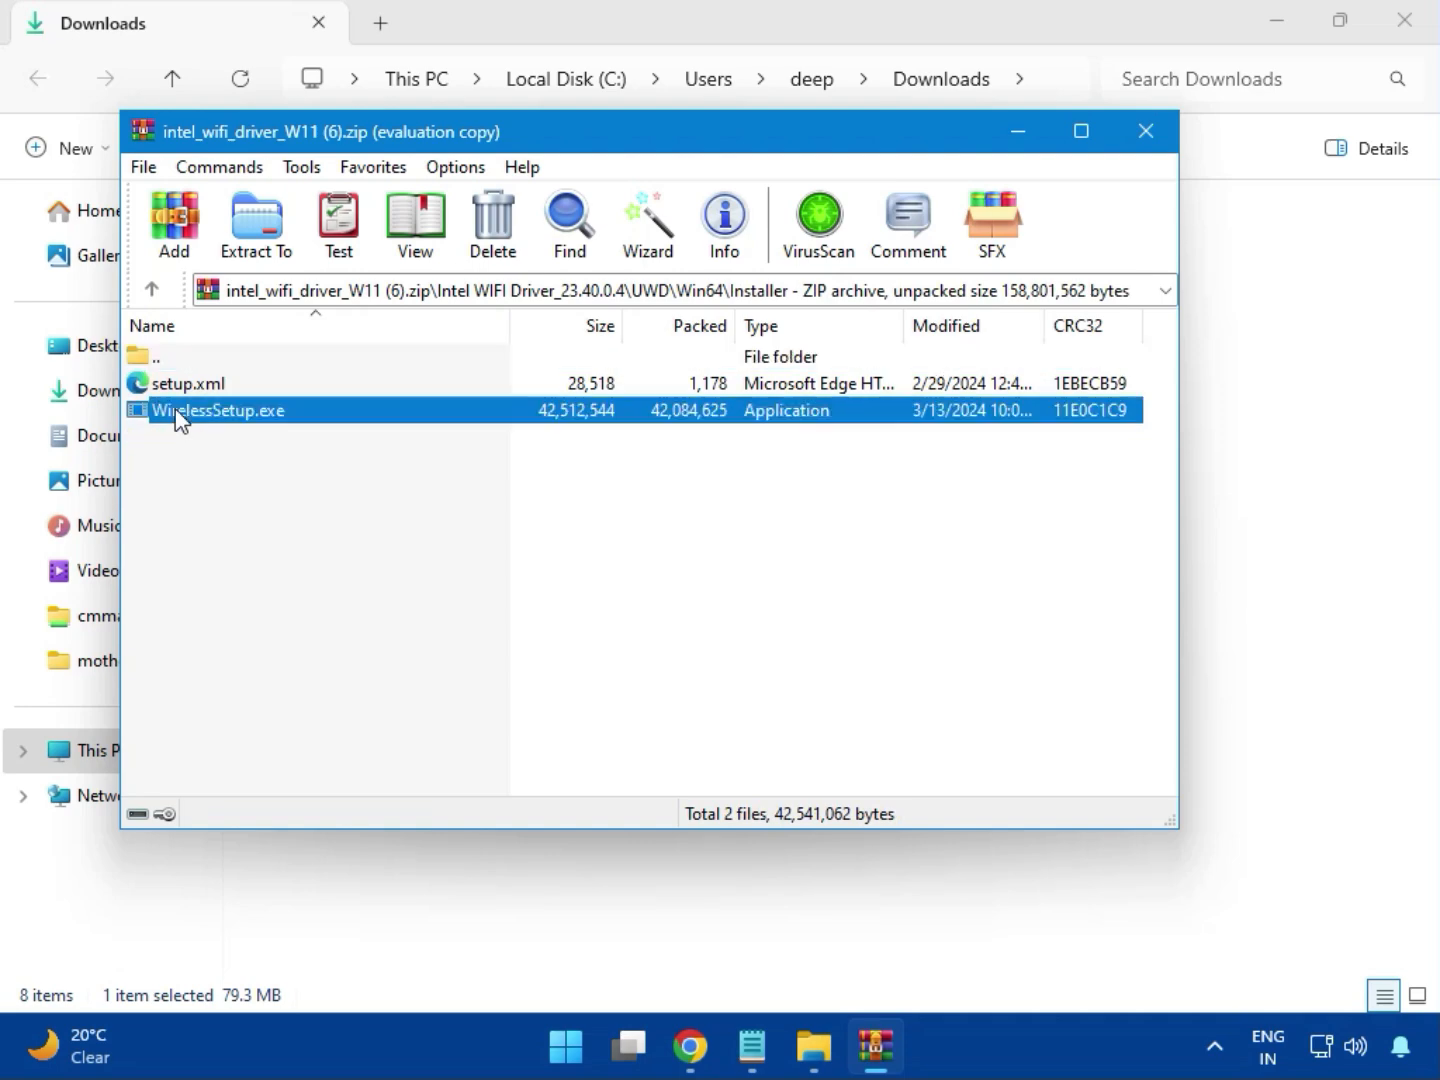
- Install Intel PROSet/Wireless Wi-Fi Software via WirelessSetup.exe, accepting the license, then close the archive
double_click(226, 413)
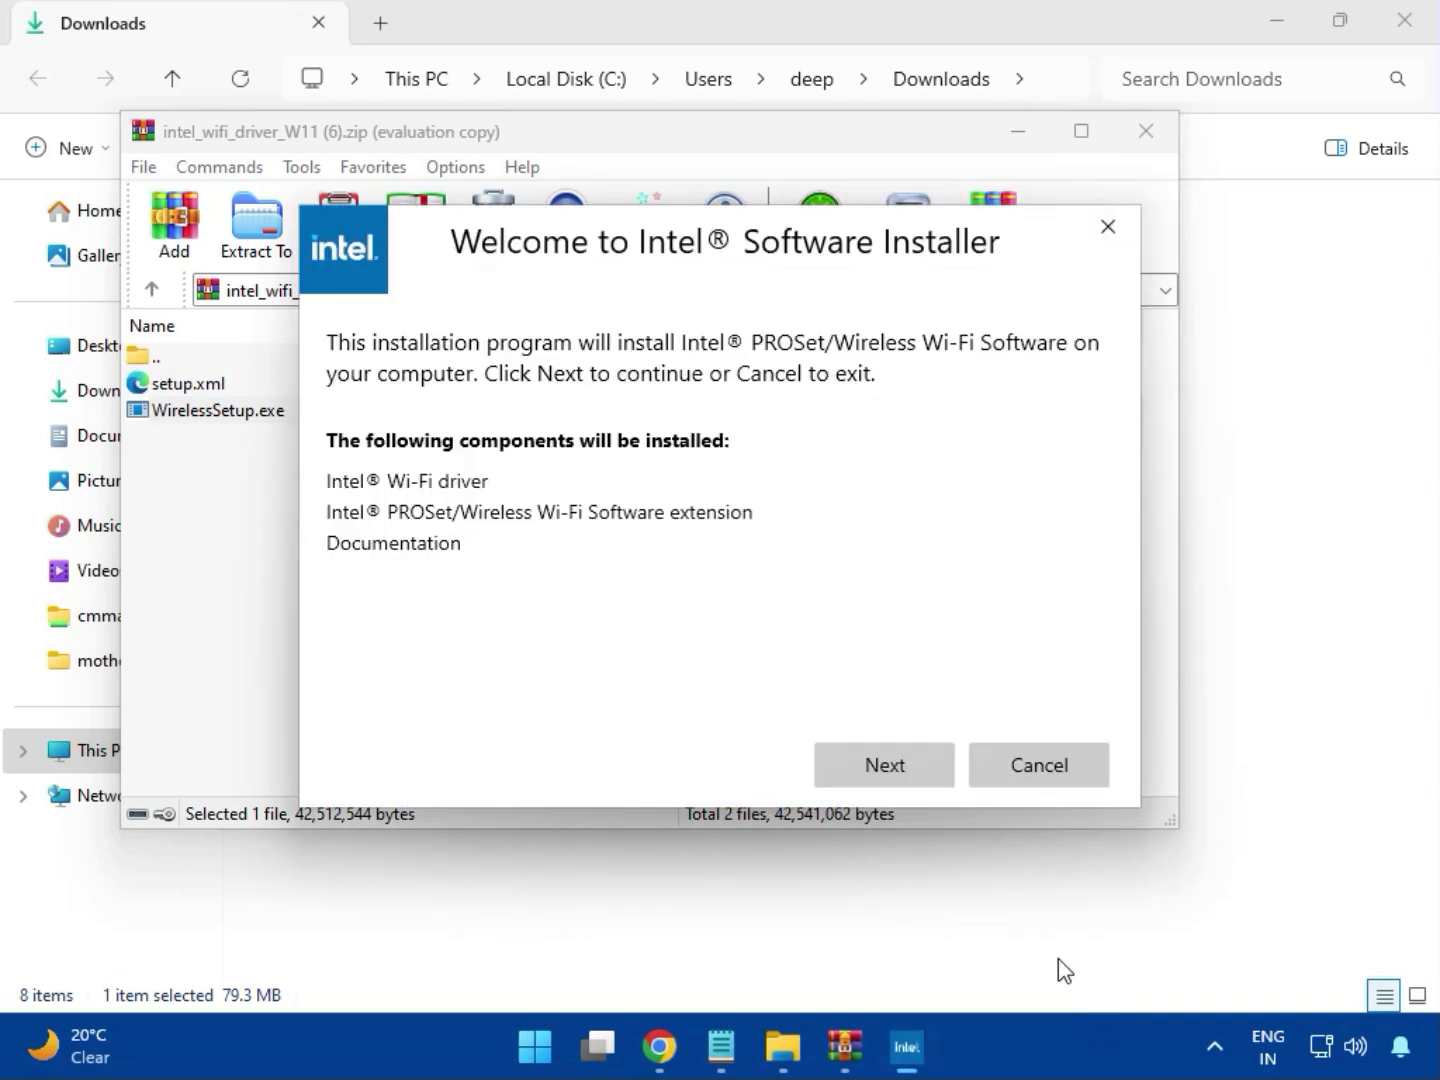
left_click(881, 753)
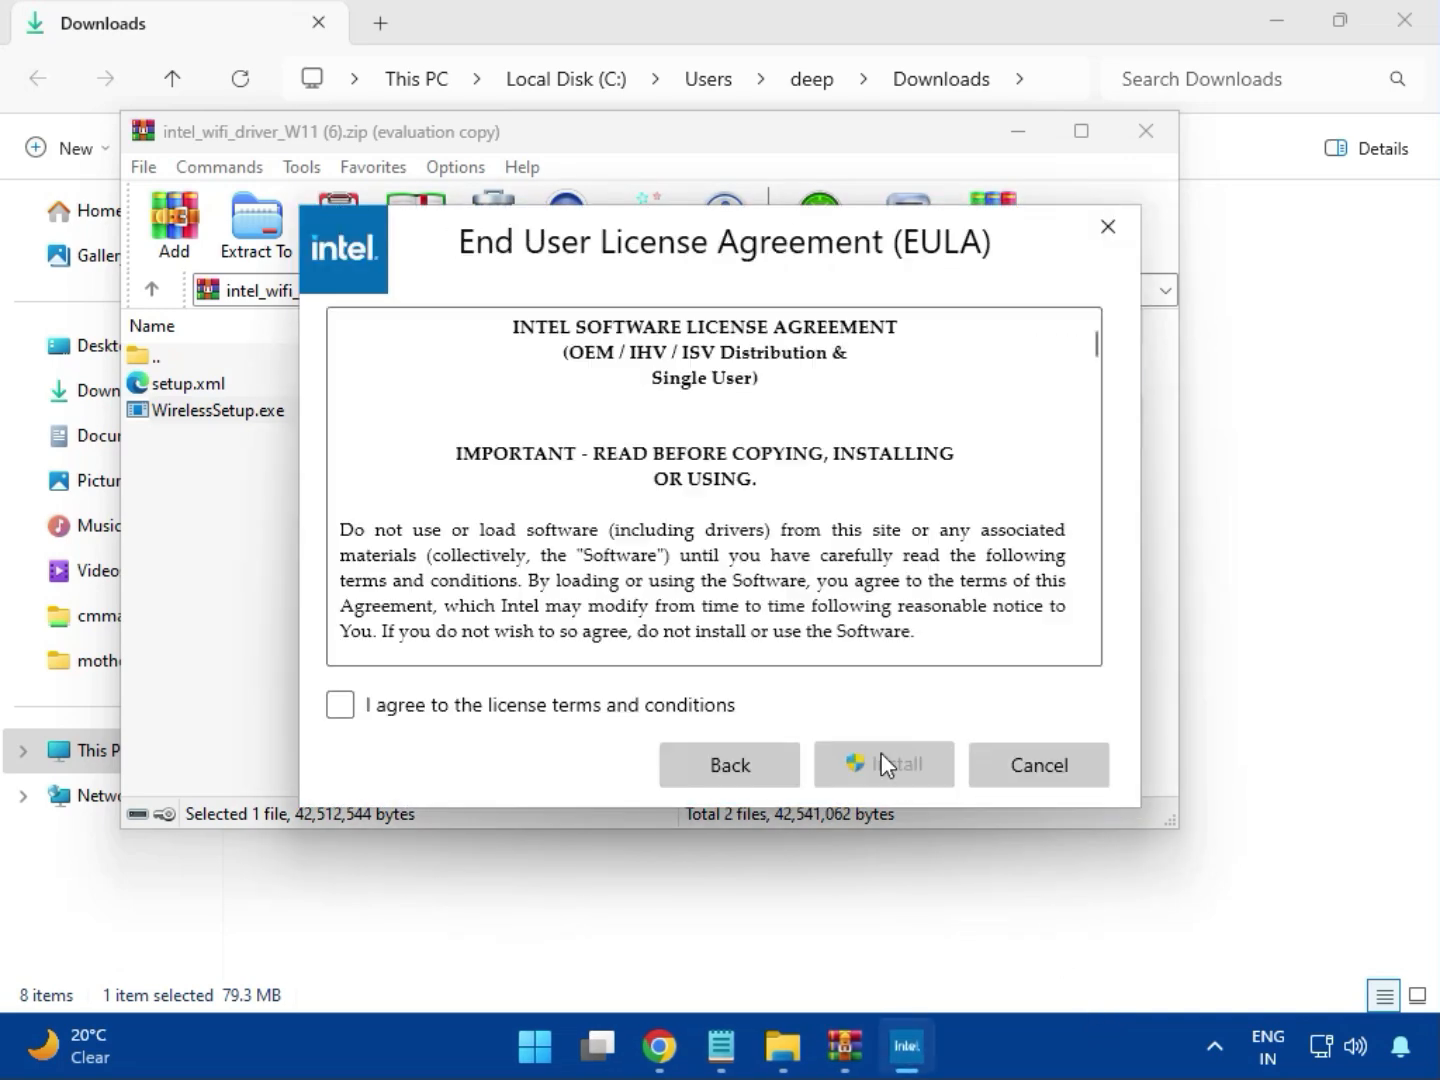
left_click(621, 705)
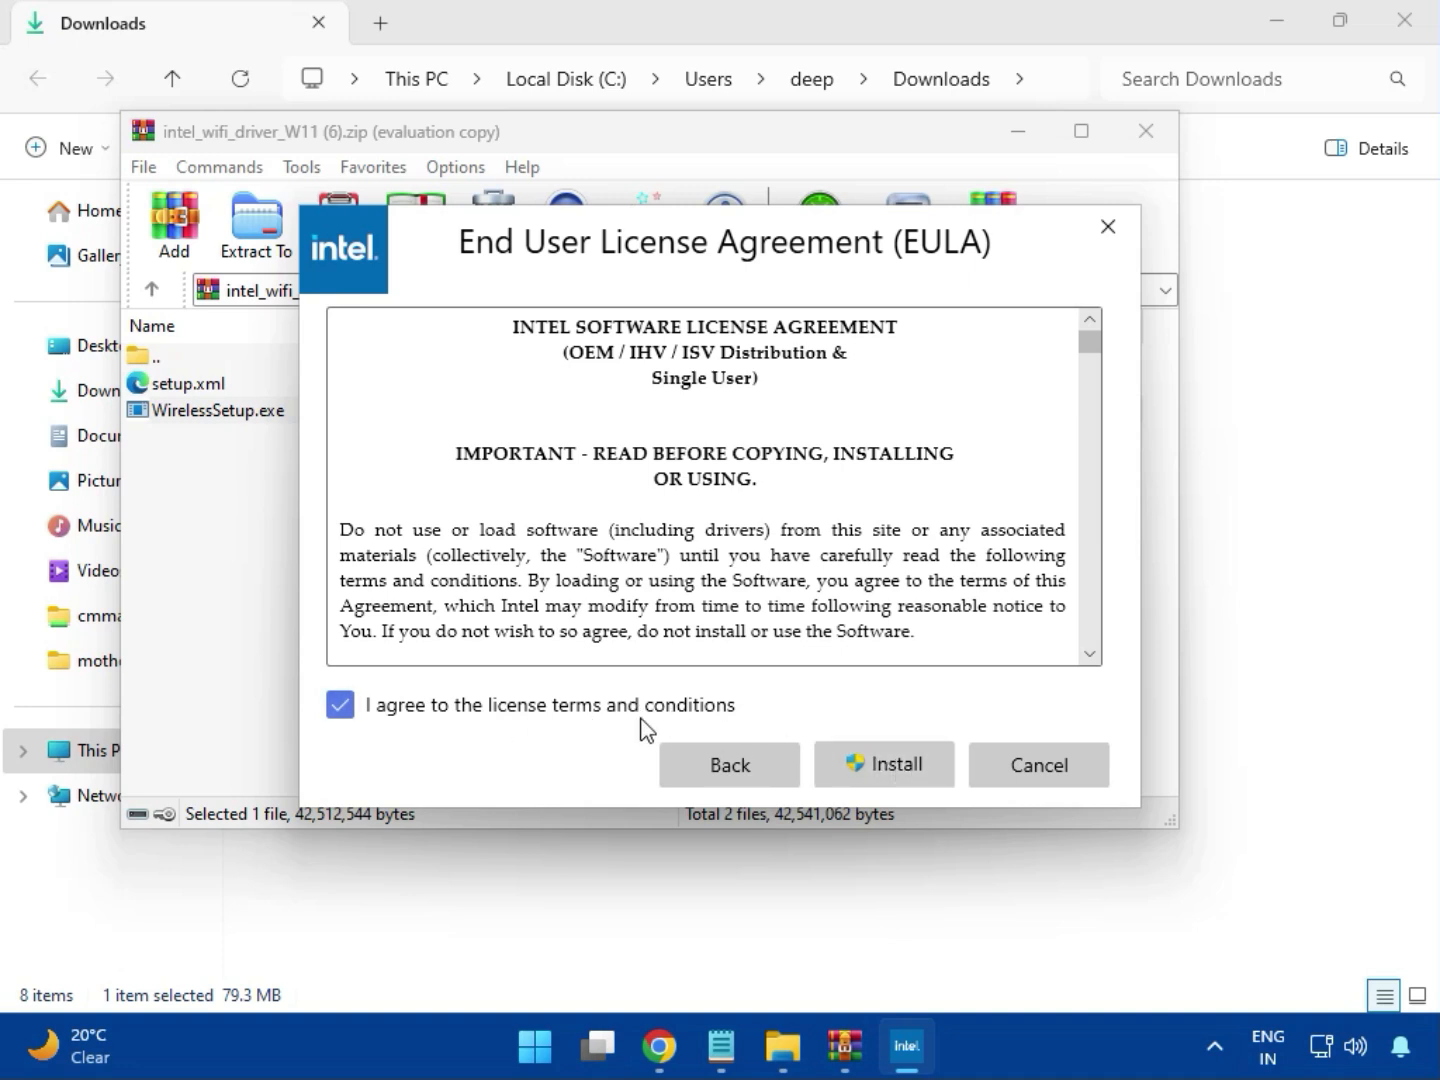
left_click(899, 773)
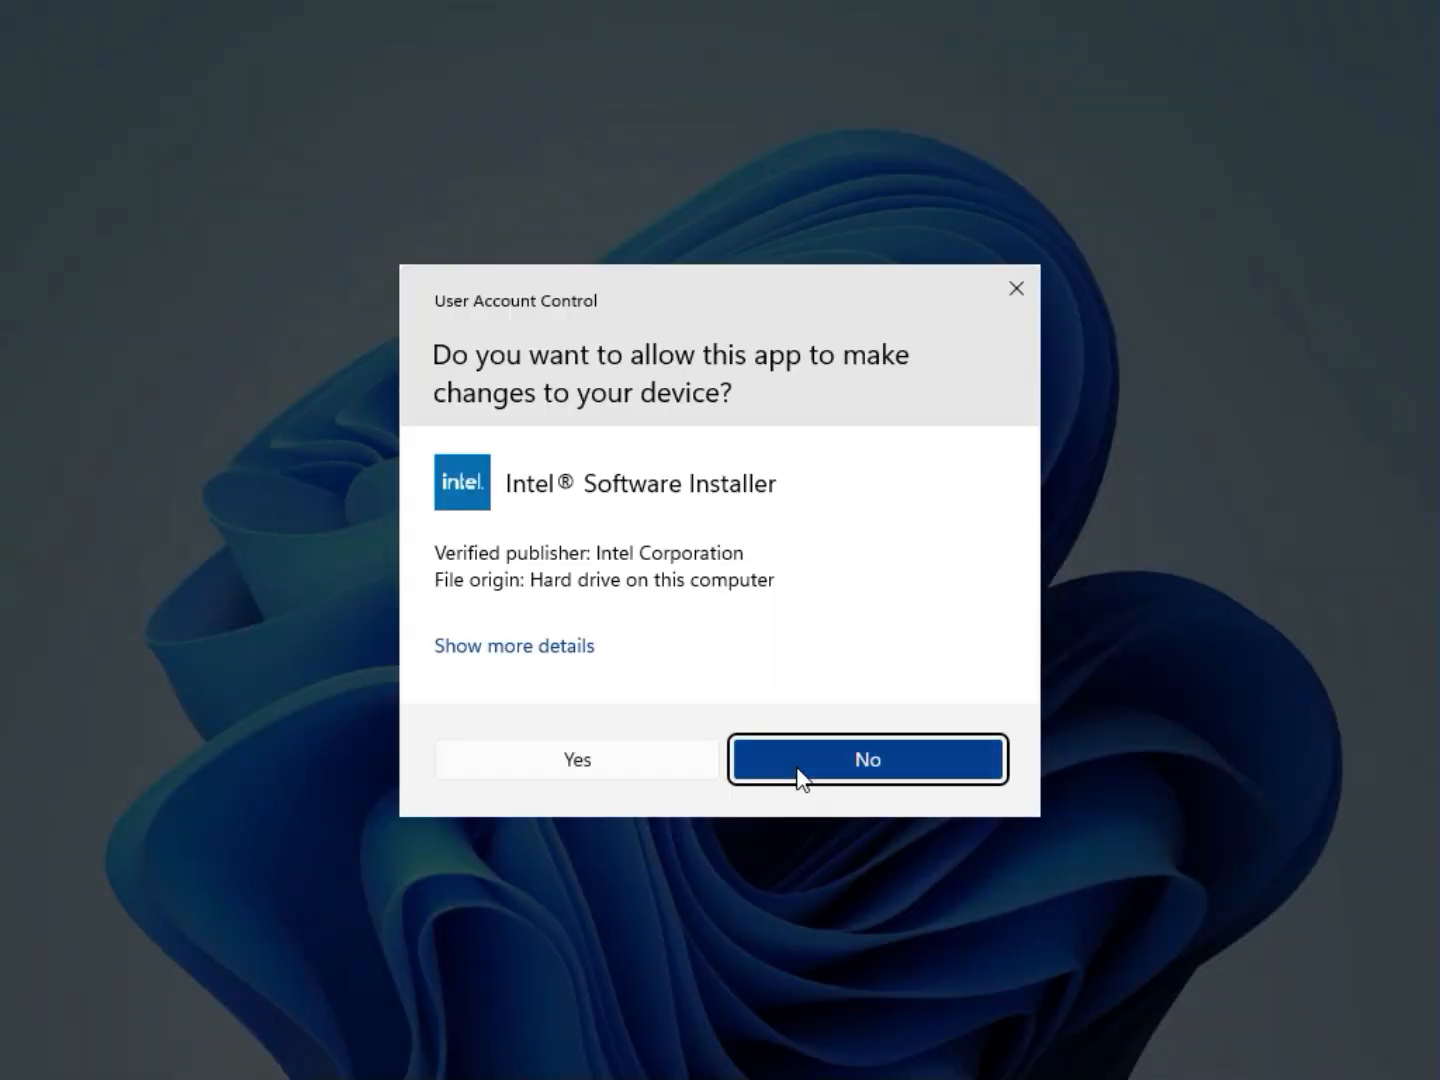
left_click(650, 772)
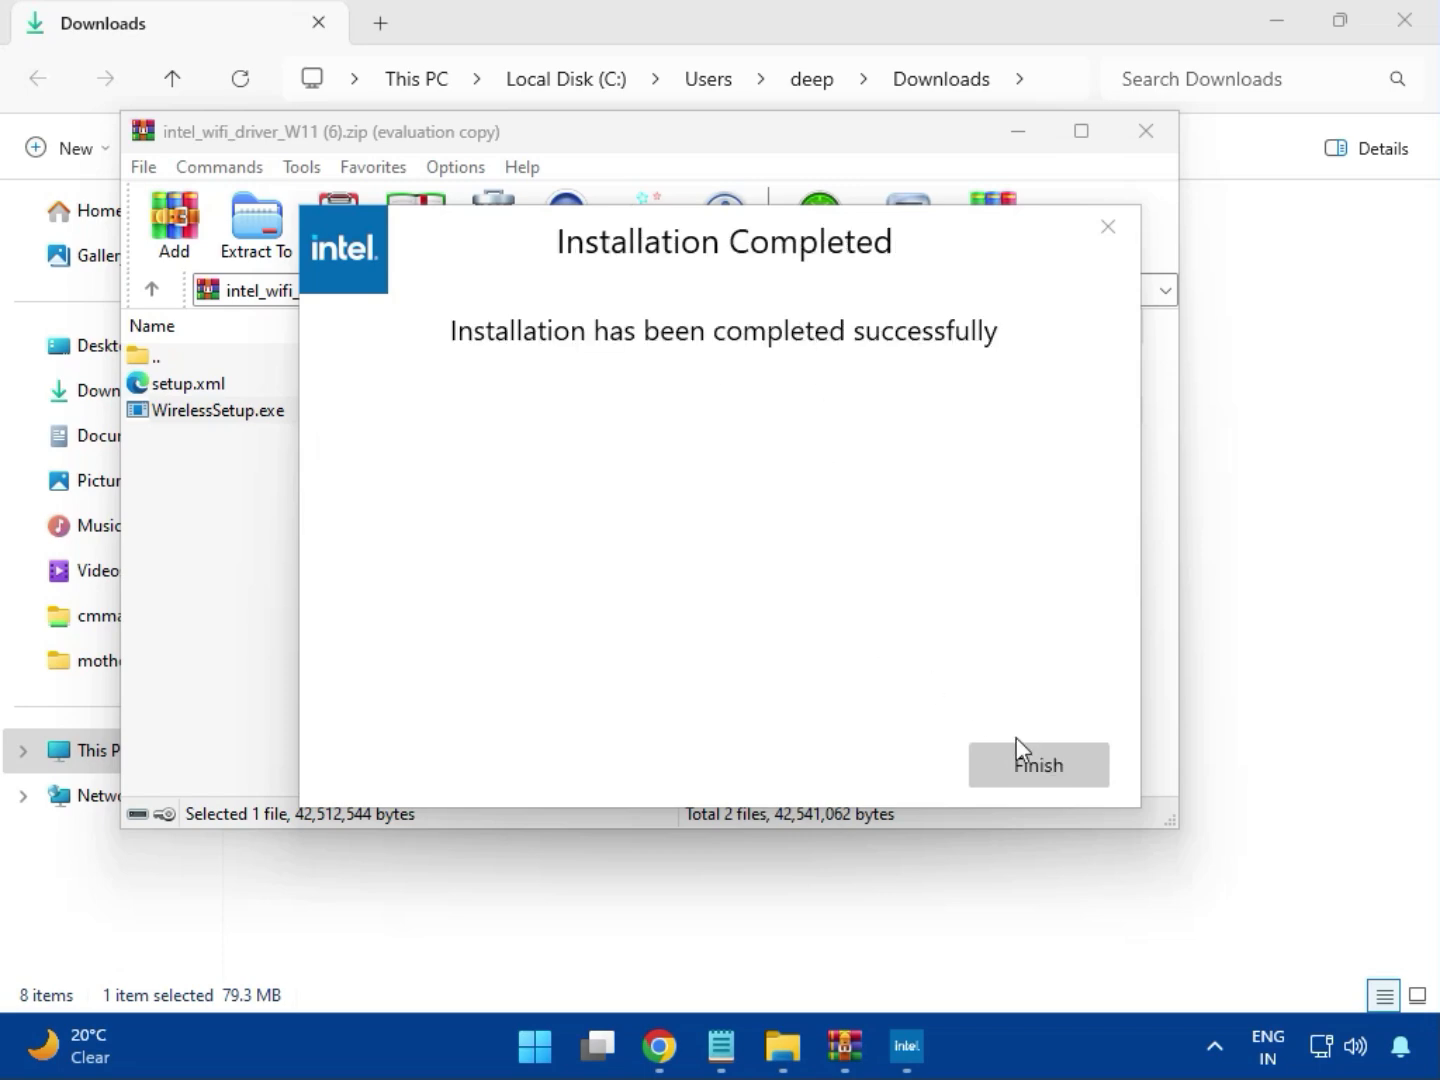
left_click(1035, 761)
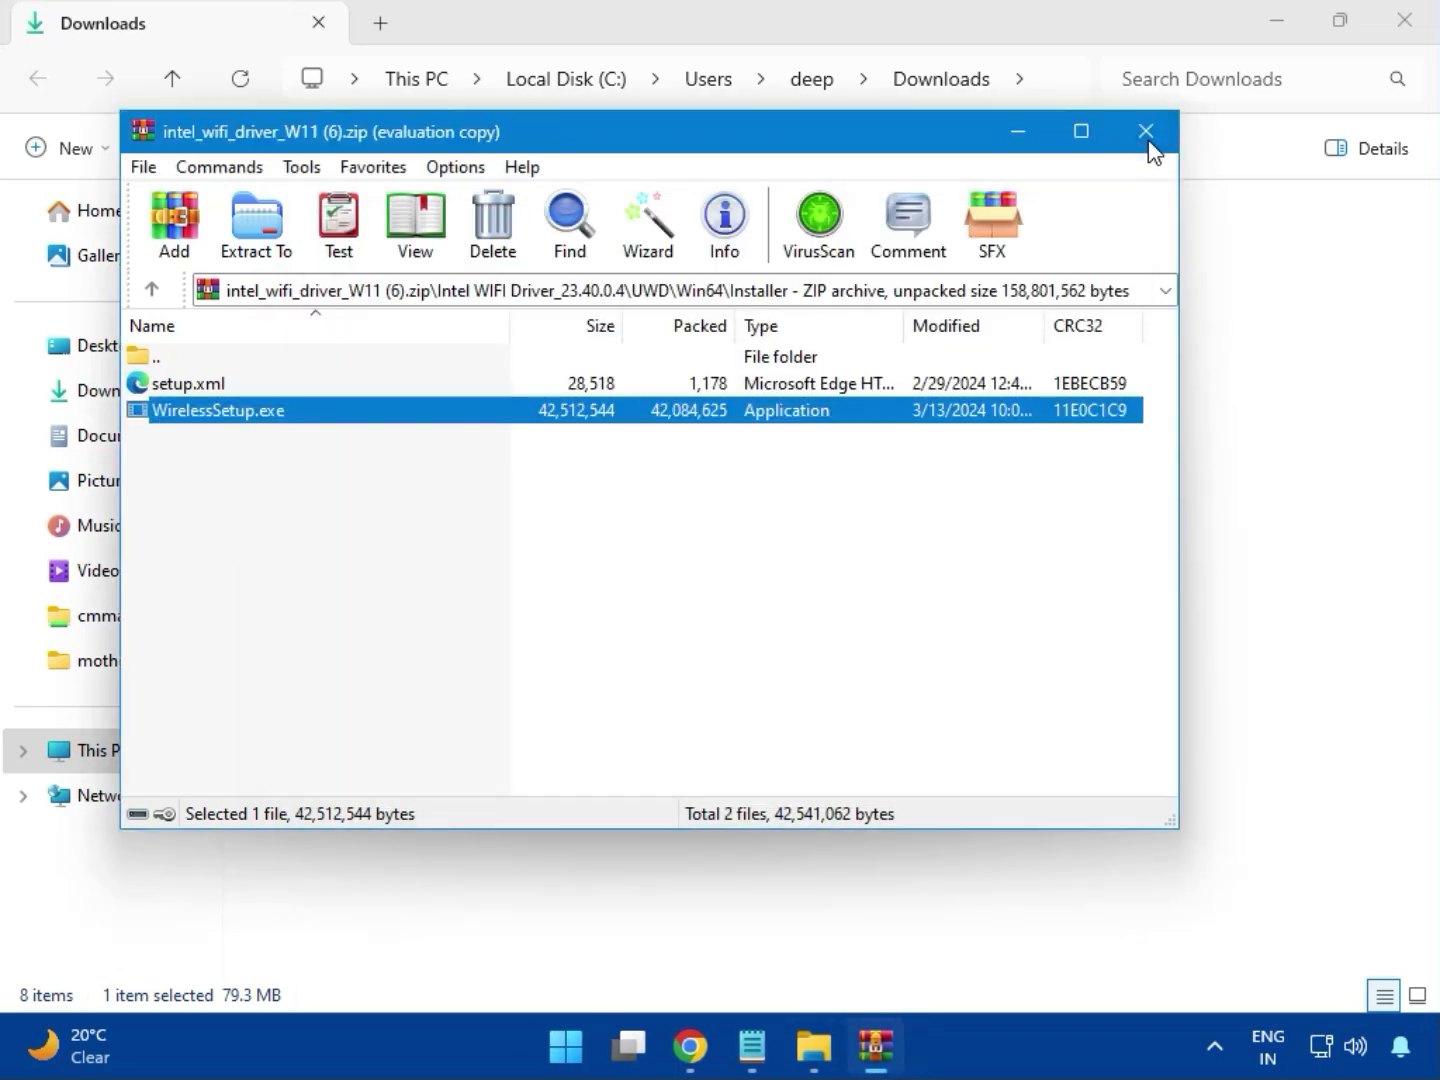
left_click(1146, 131)
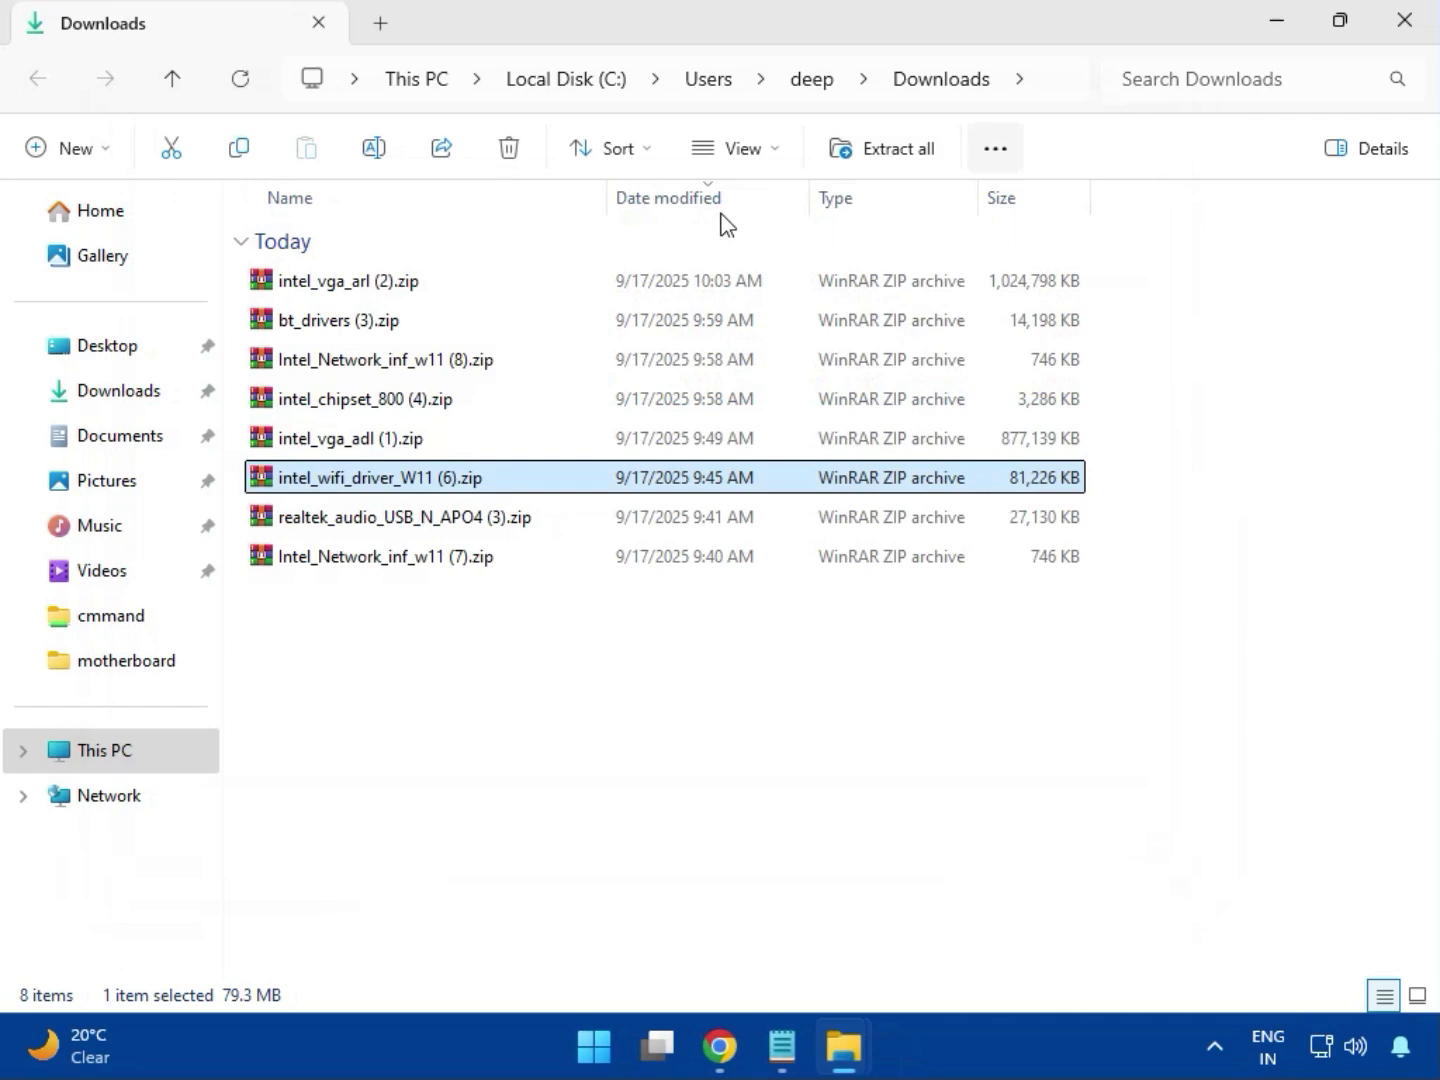
- Run MSI_Launcher.exe from realtek_audio_USB_N_APO4 (3).zip's Realtek USB Universal Driver folder, approve both prompts, close archive
double_click(433, 530)
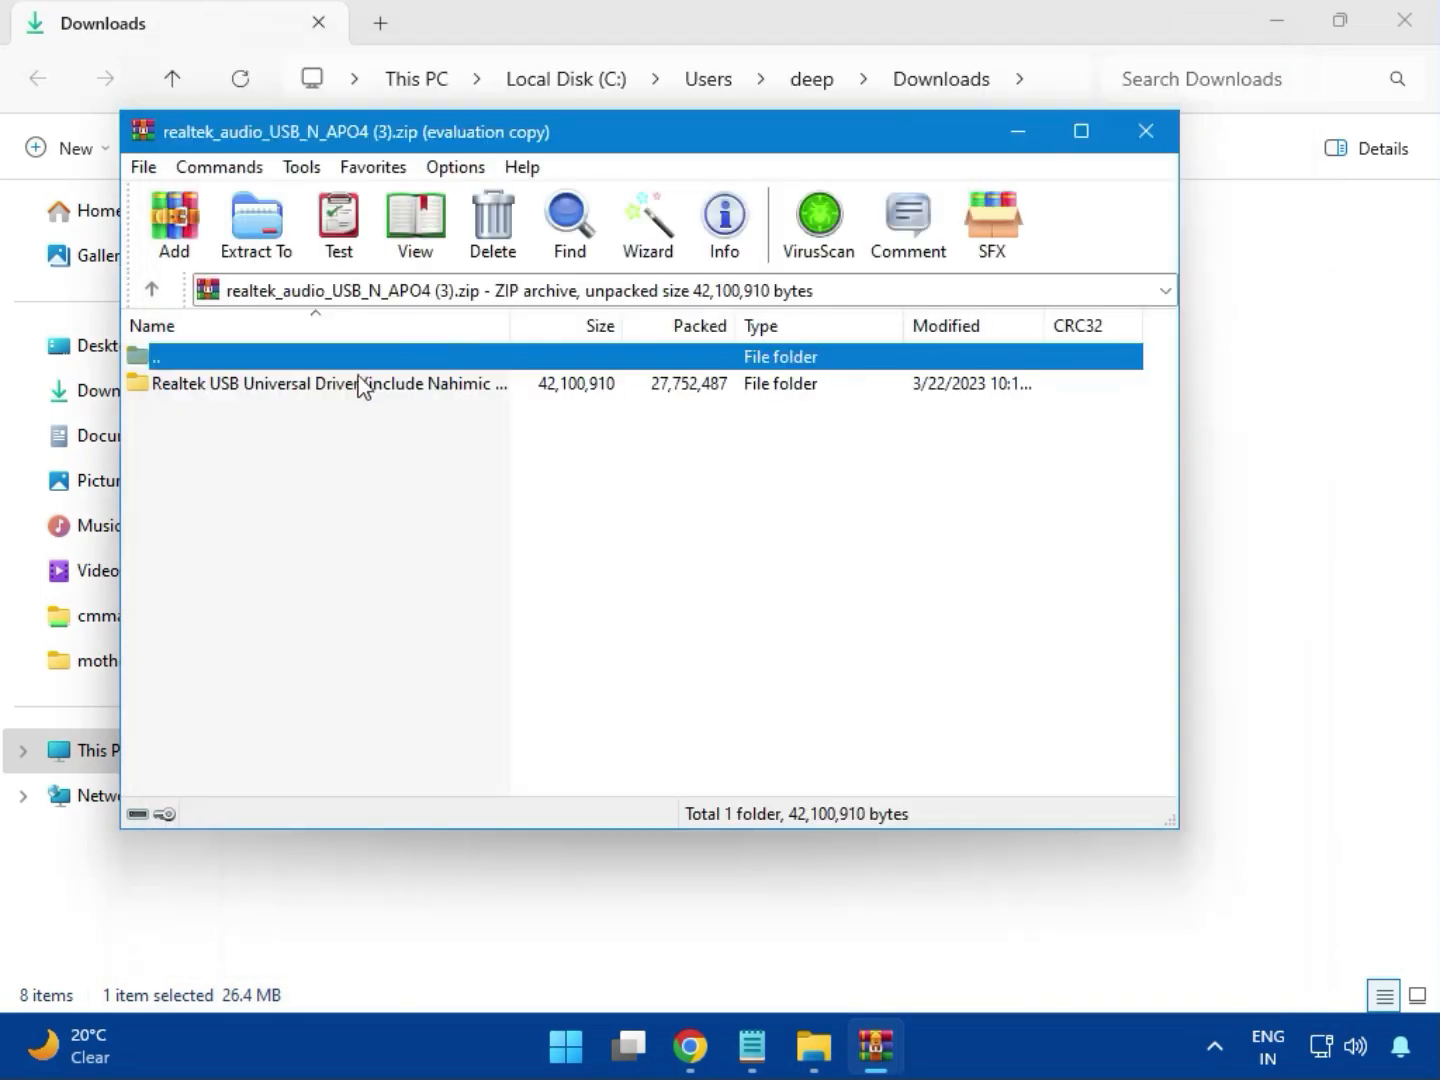
double_click(321, 393)
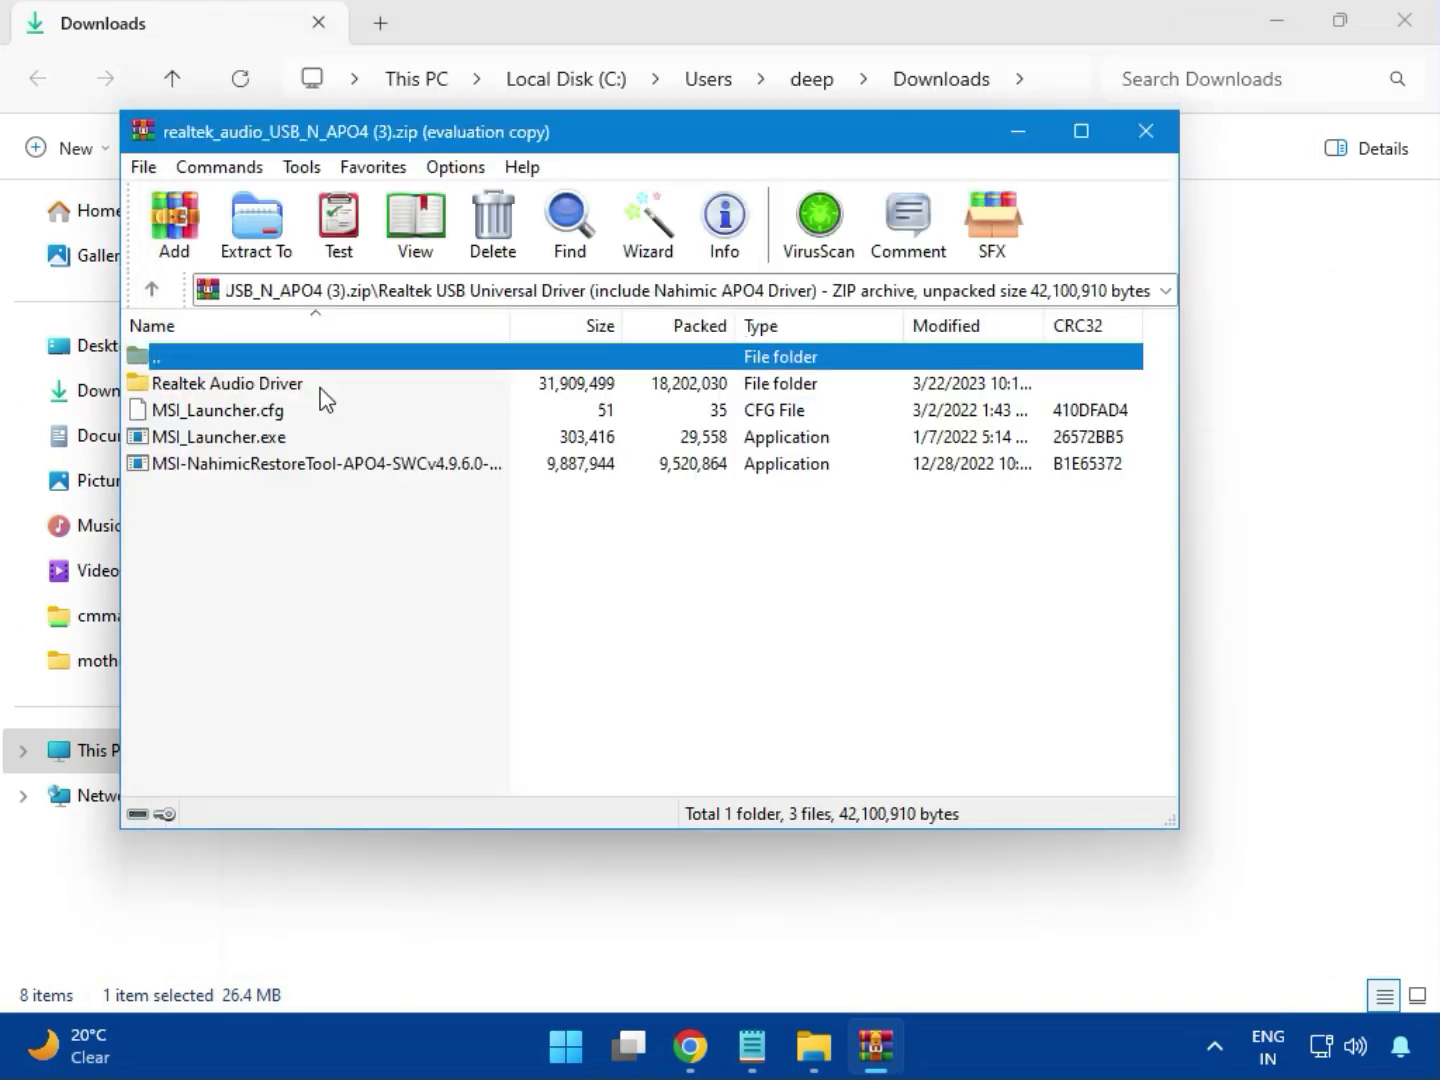
double_click(257, 442)
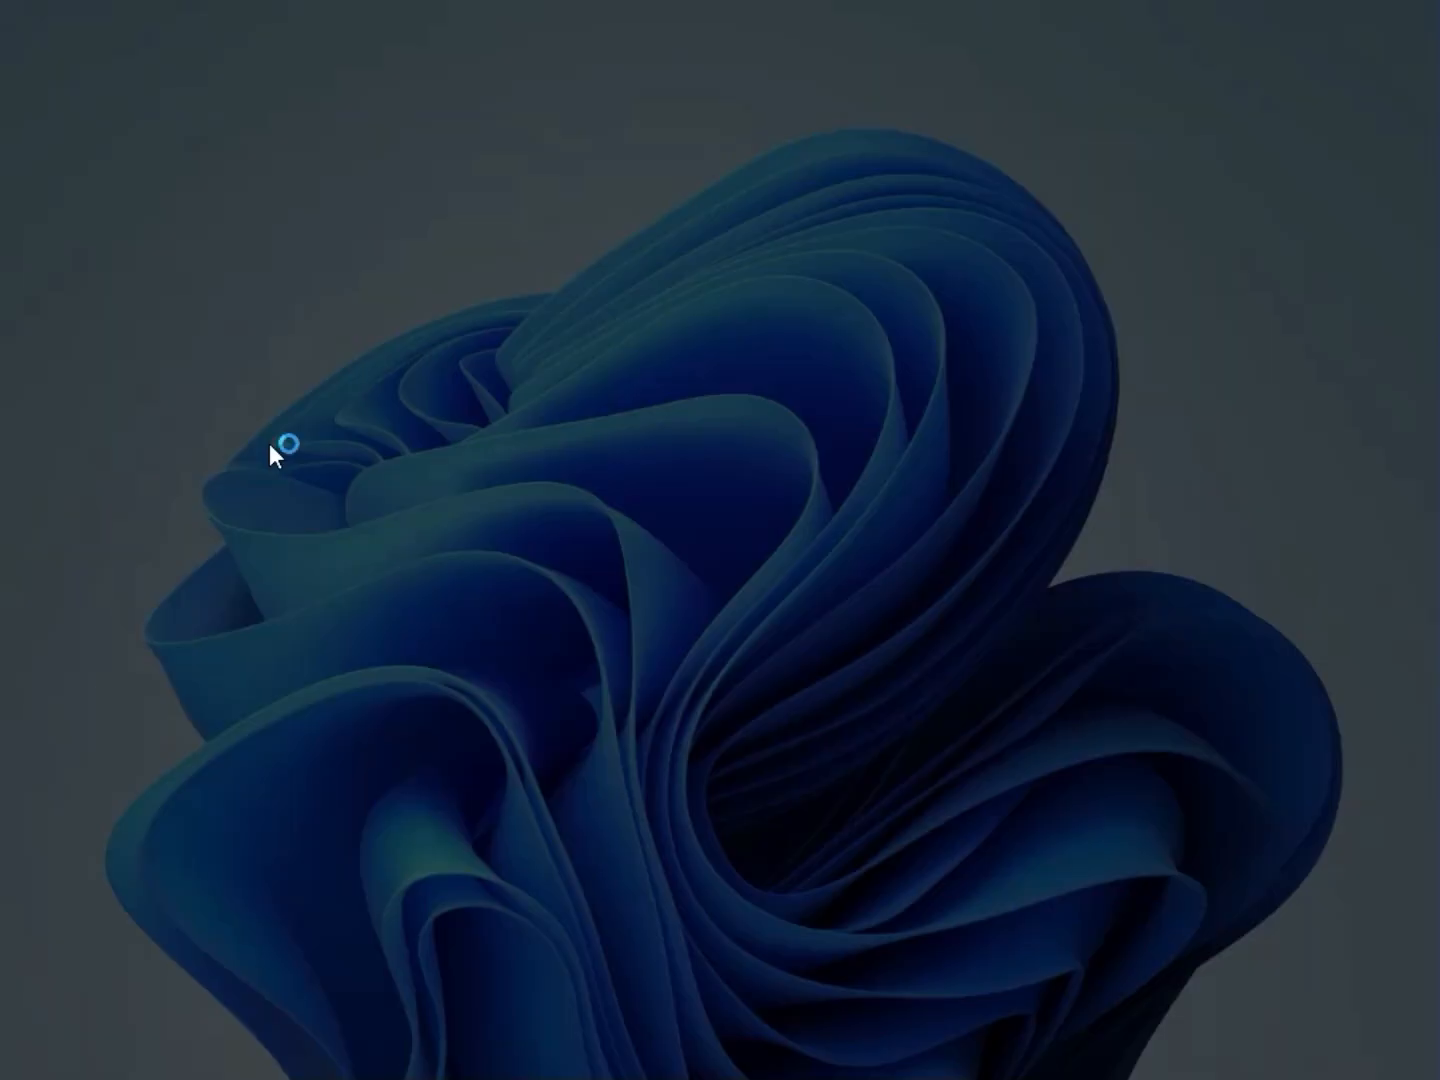
left_click(571, 763)
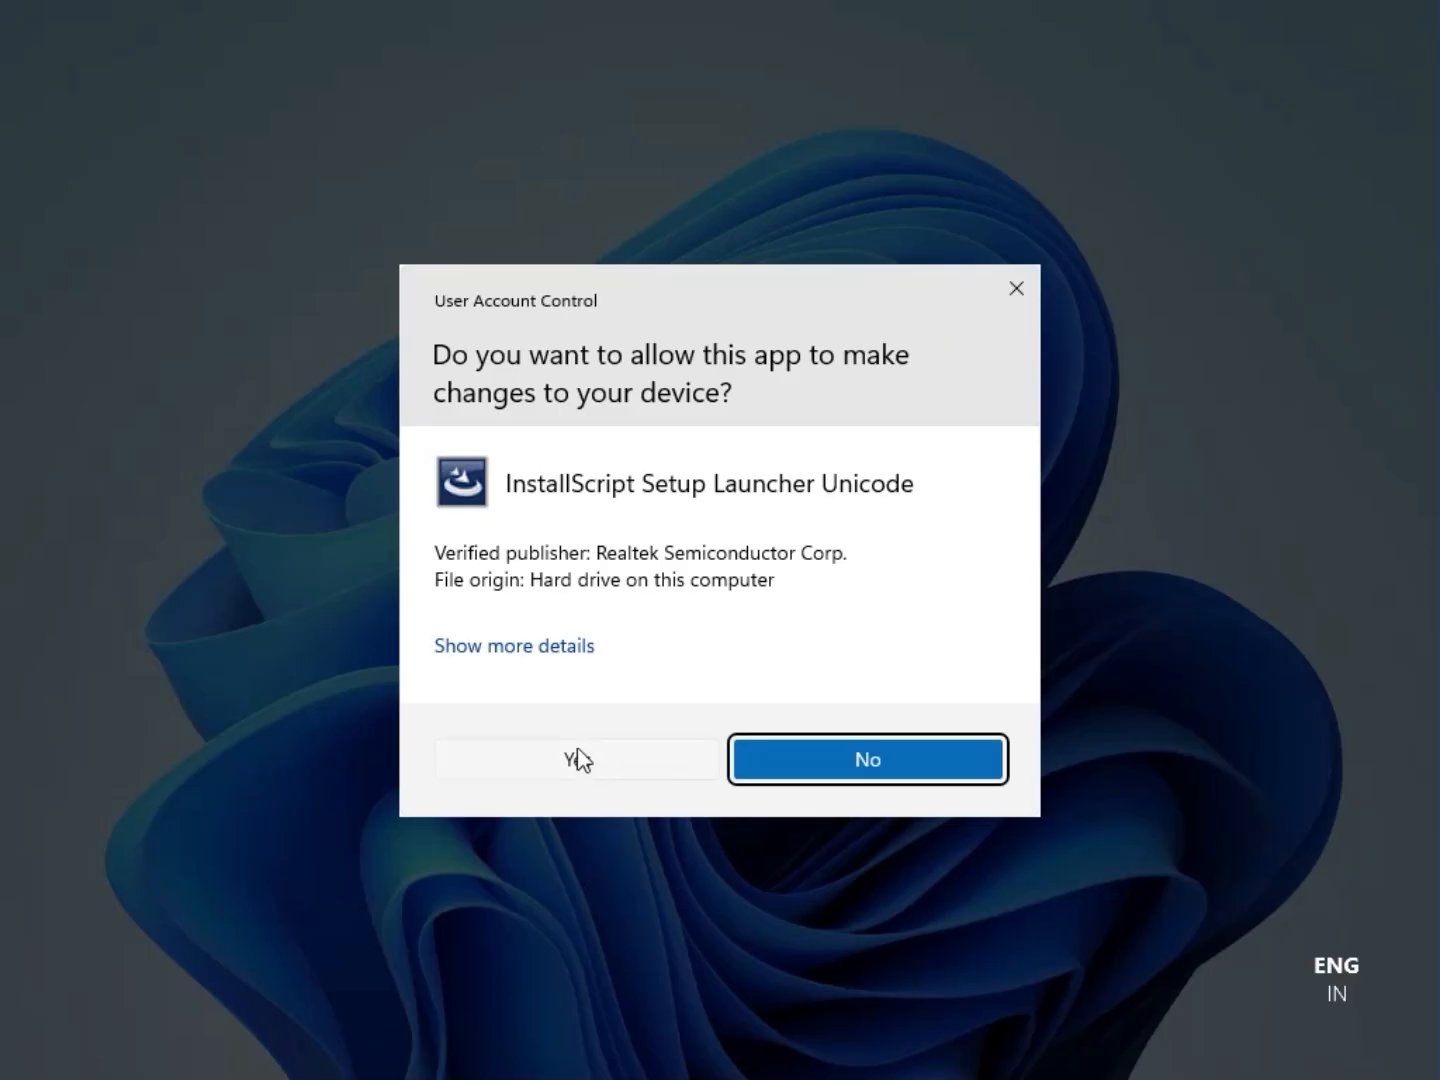
left_click(578, 751)
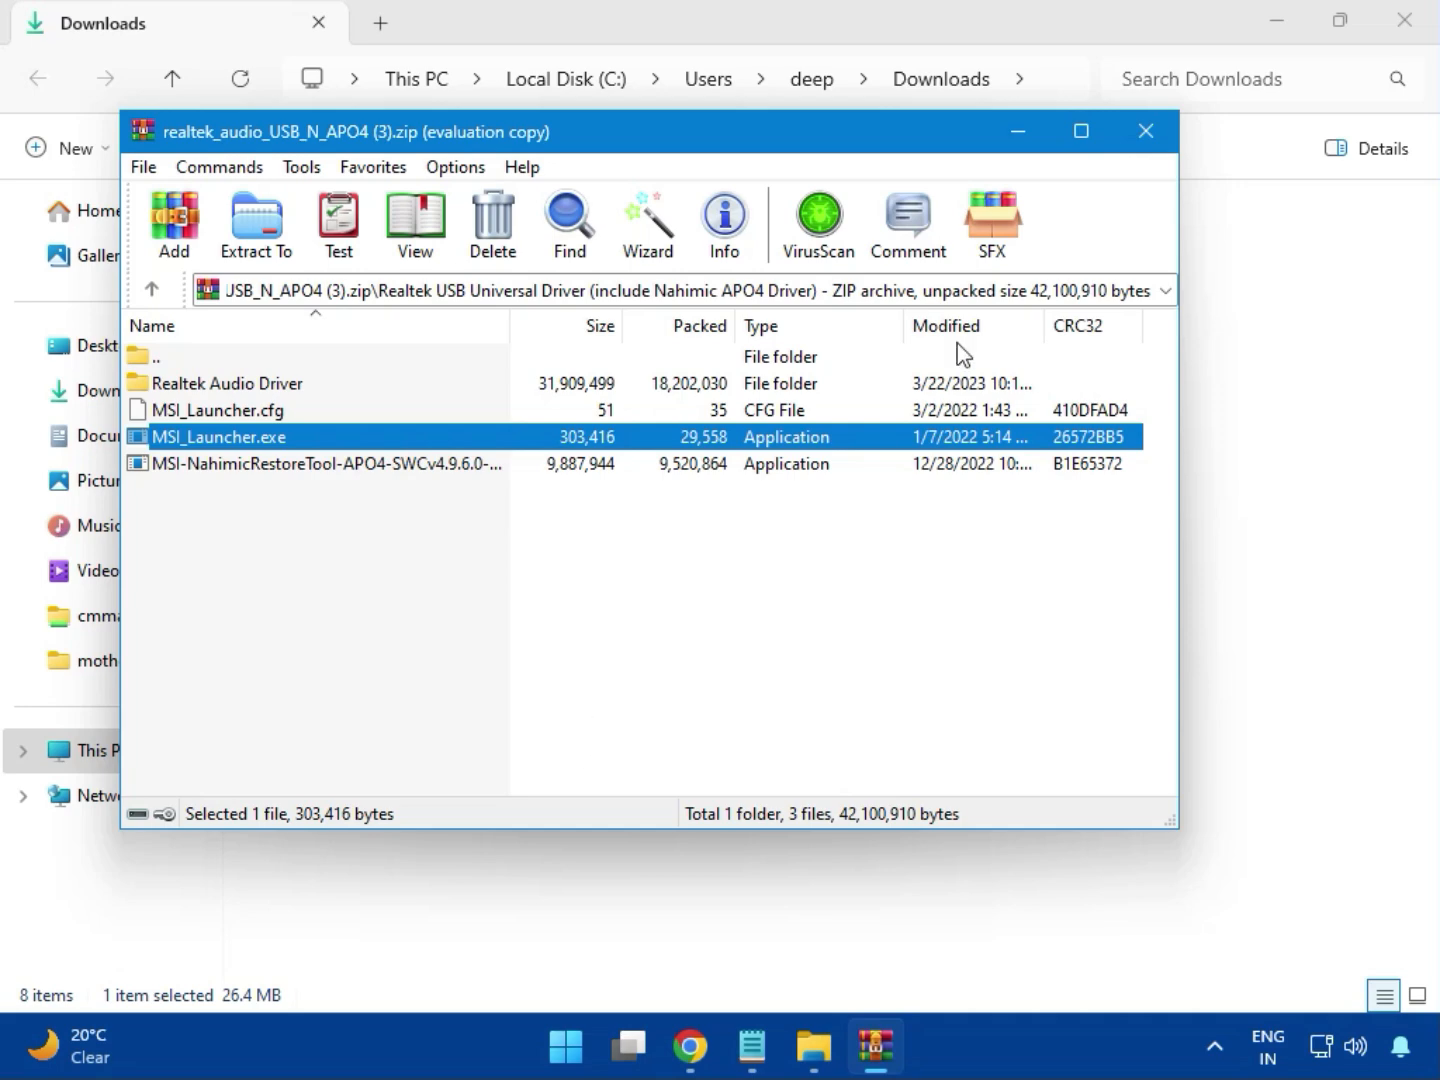
left_click(1146, 130)
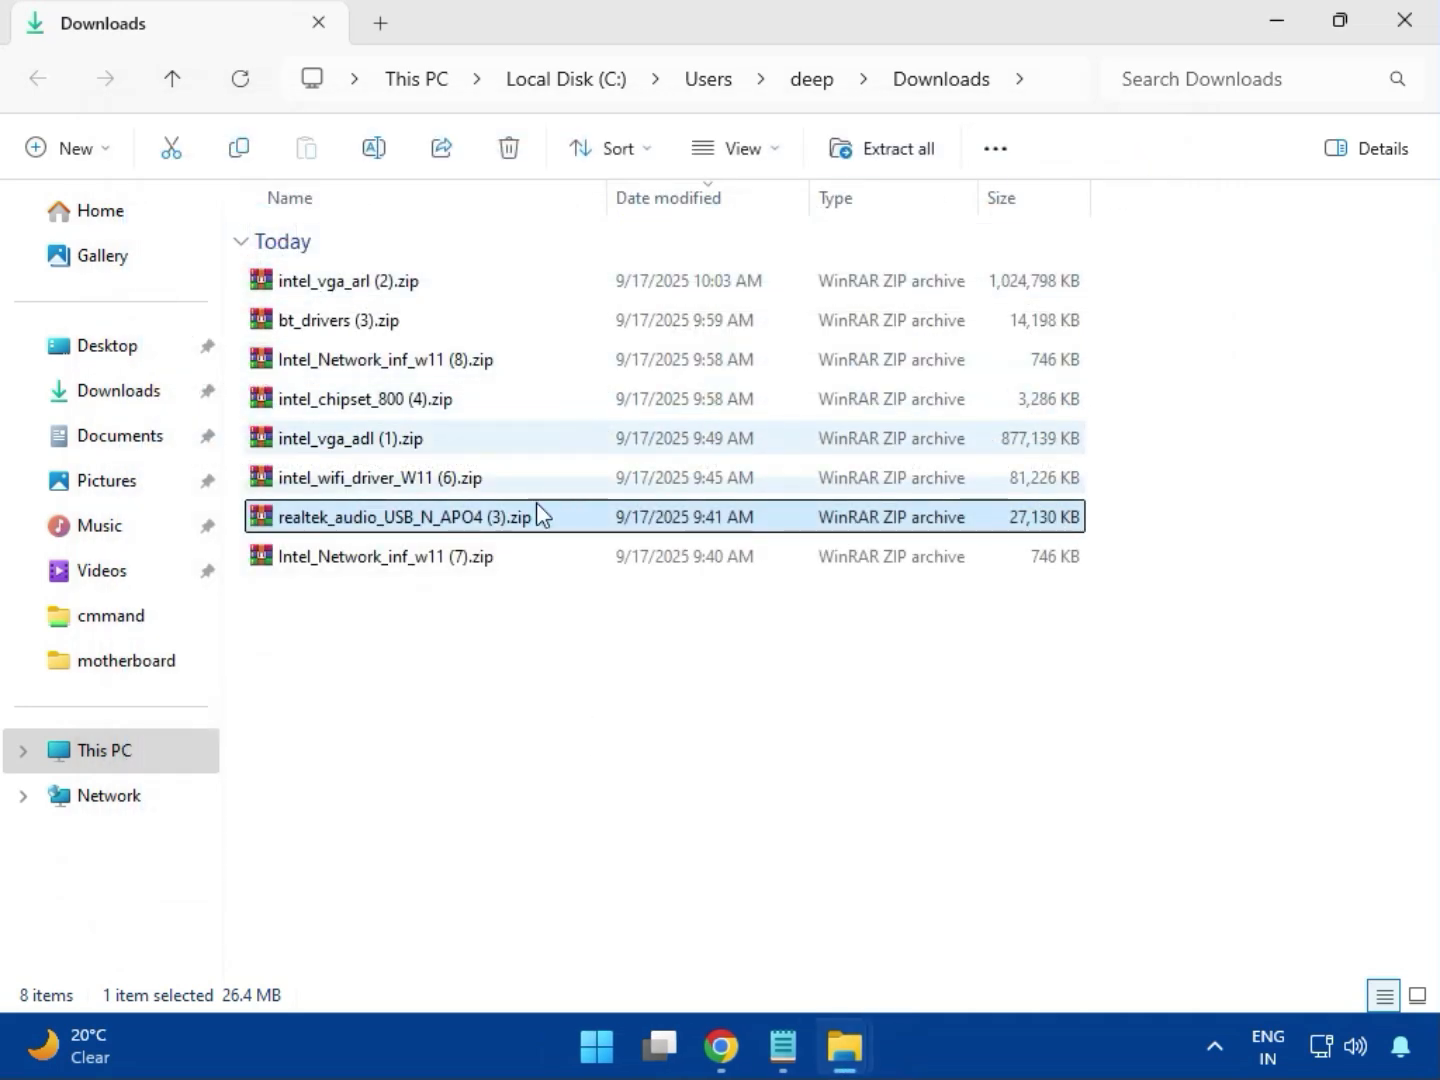
- Select Intel_Network_inf_w11 (7).zip, then close the Downloads folder window
left_click(390, 566)
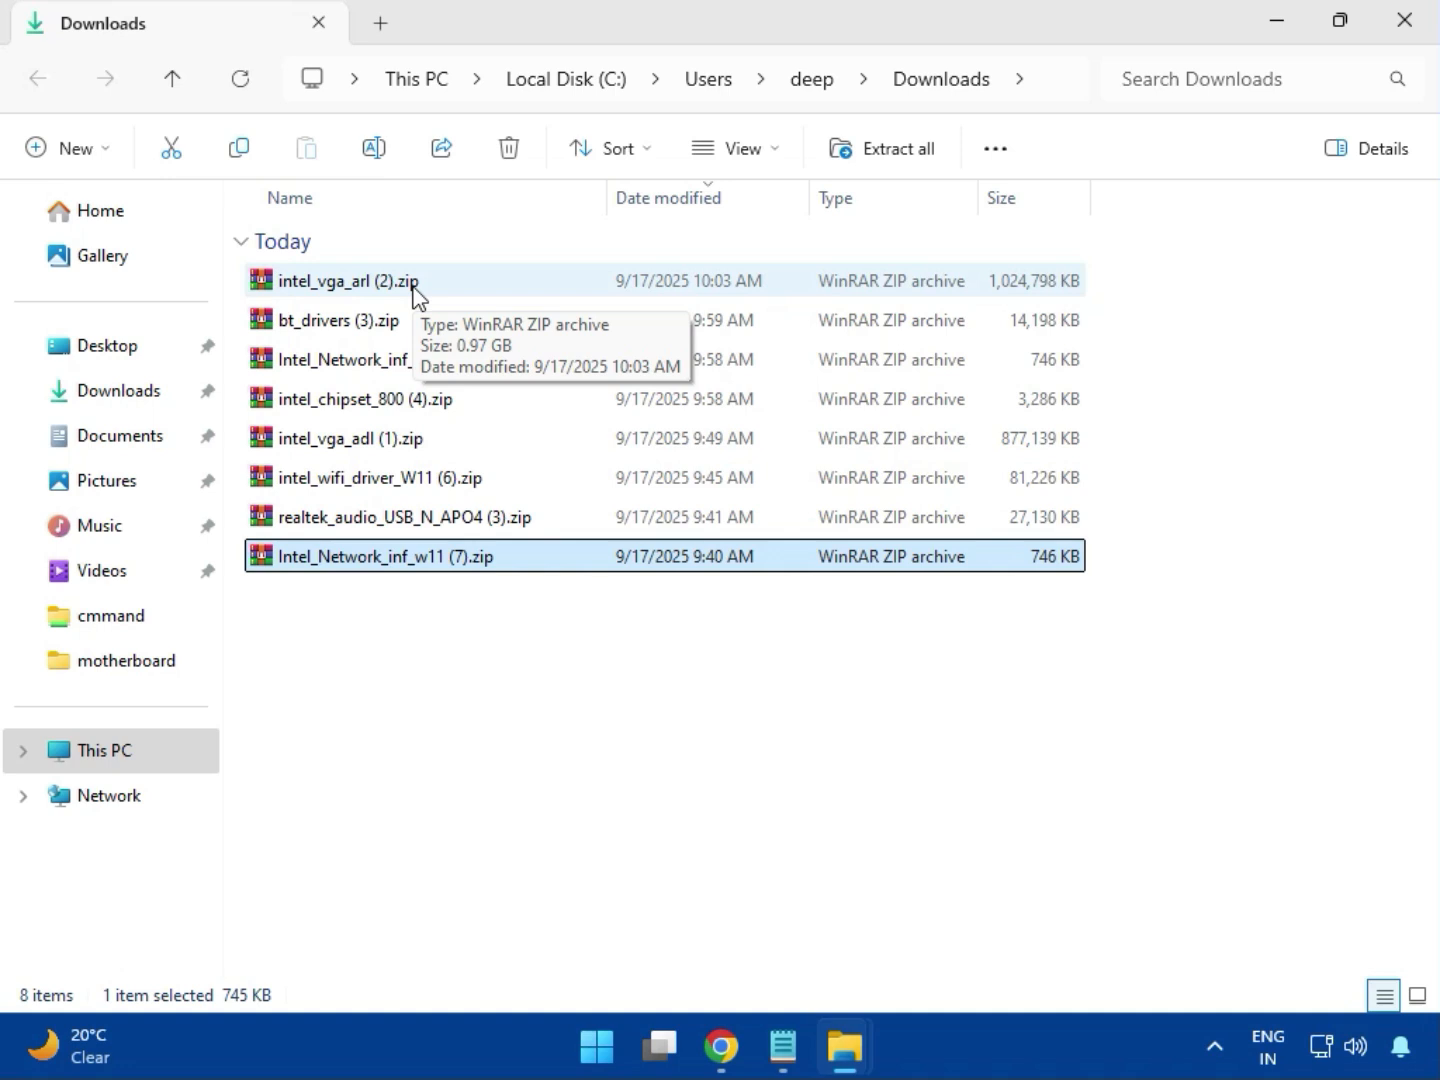
left_click(1405, 45)
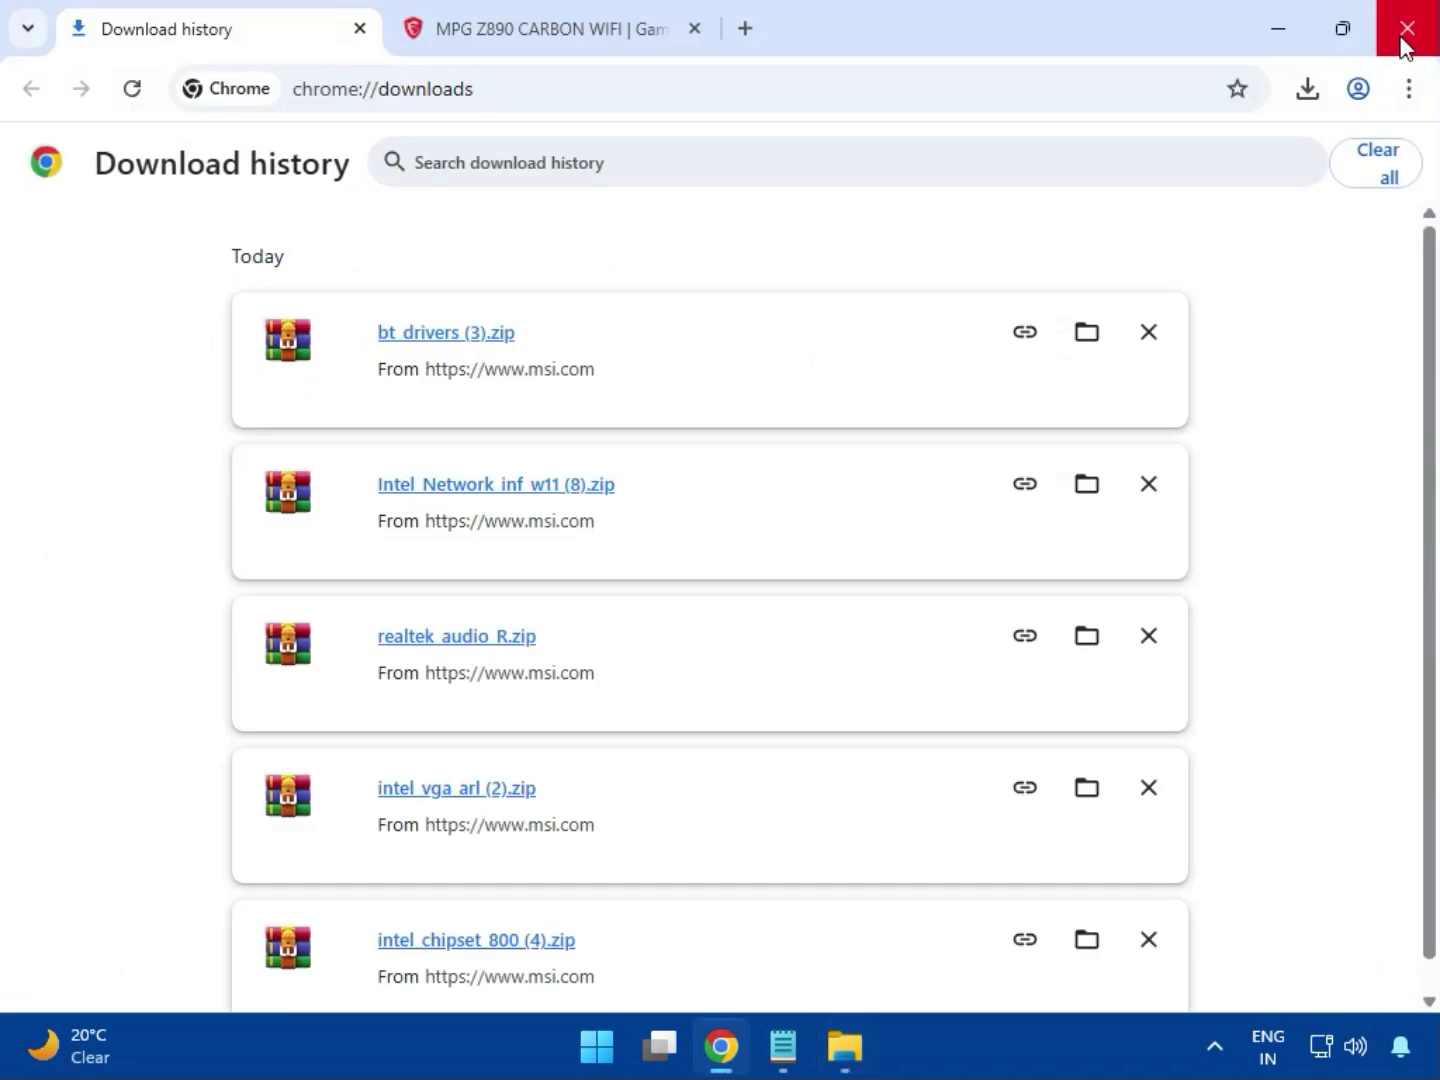